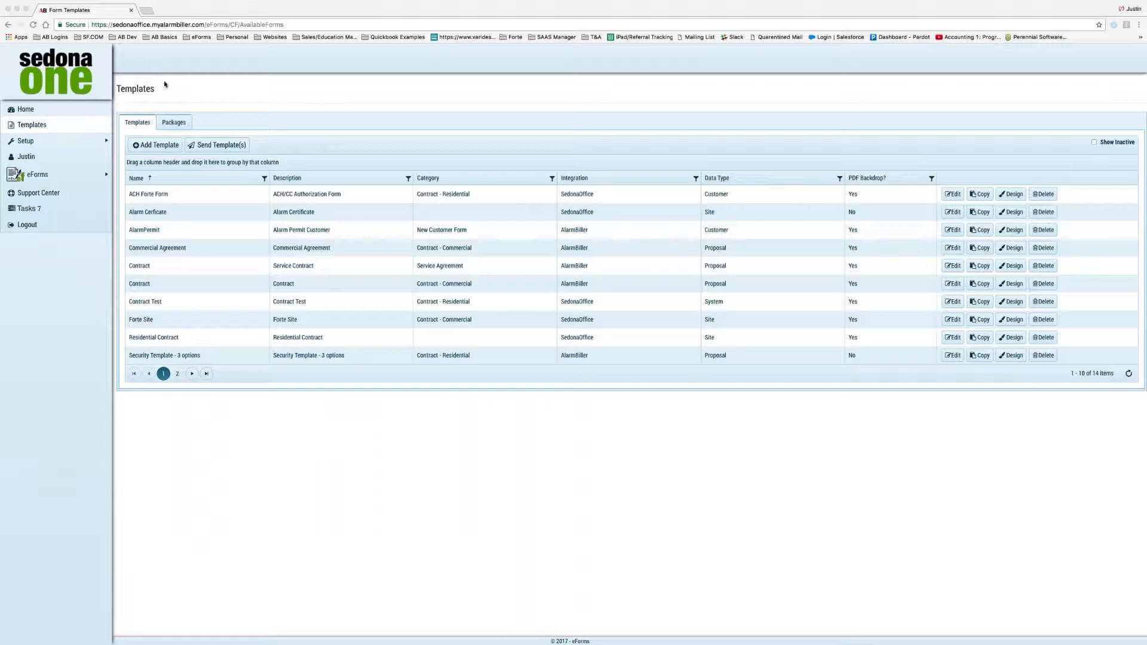
# Go to the eForms home page showing one active Contract form and 30 complete forms.
pyautogui.click(54, 114)
pyautogui.click(53, 114)
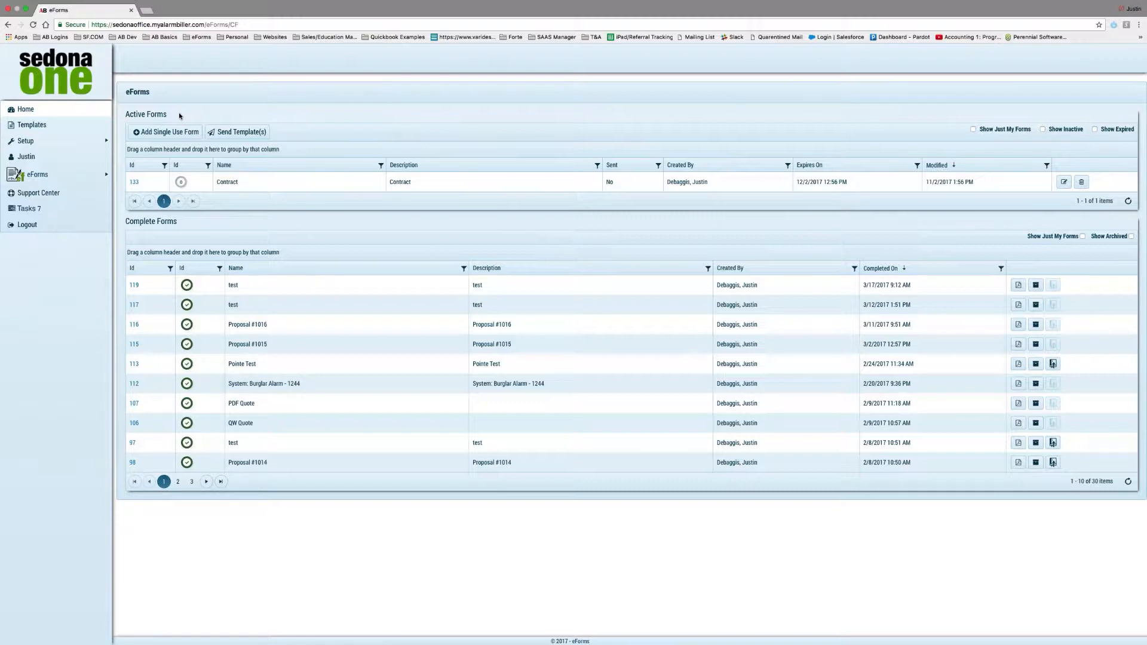
# Return to the Templates page listing the 14 form templates.
pyautogui.click(50, 128)
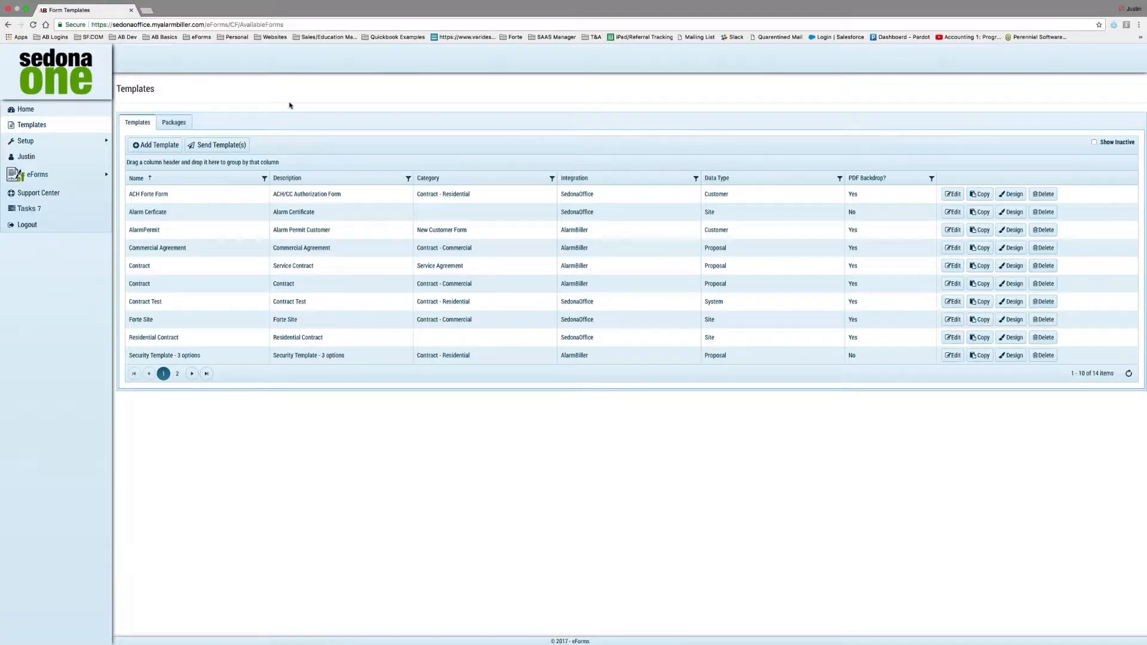
pyautogui.click(869, 198)
pyautogui.click(173, 124)
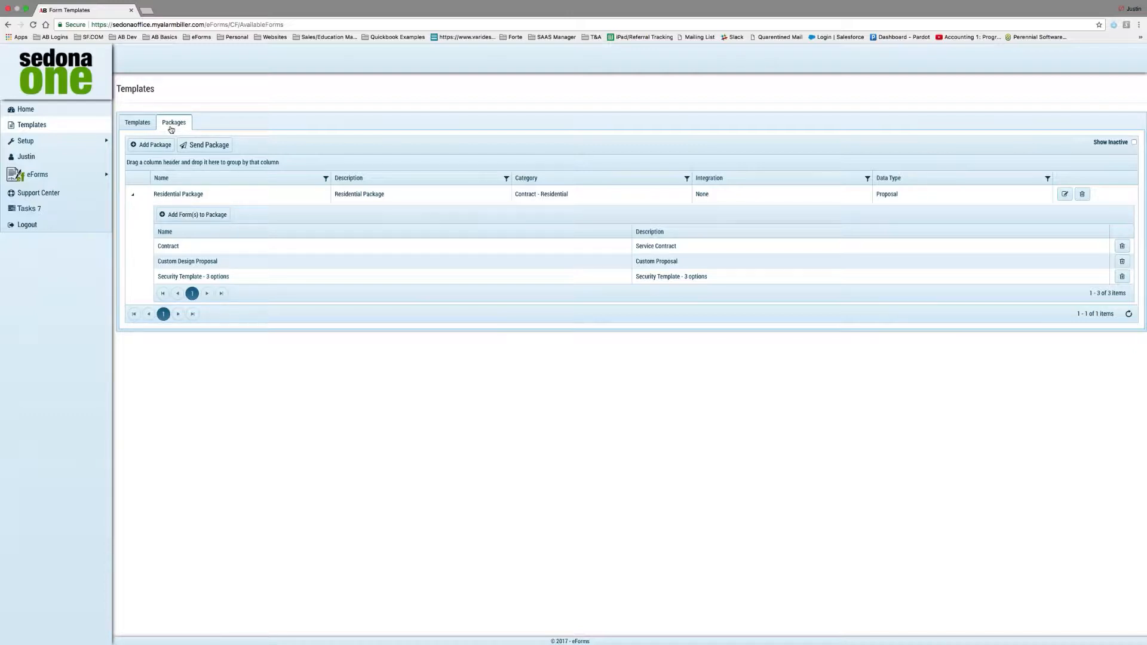
pyautogui.click(141, 122)
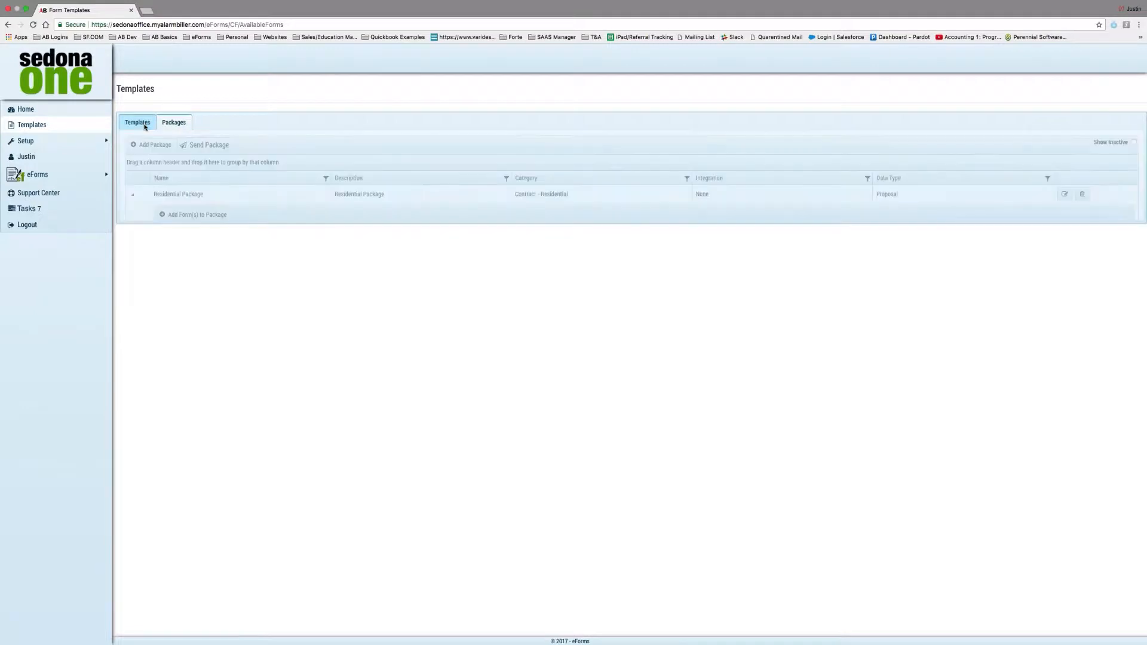
pyautogui.click(175, 124)
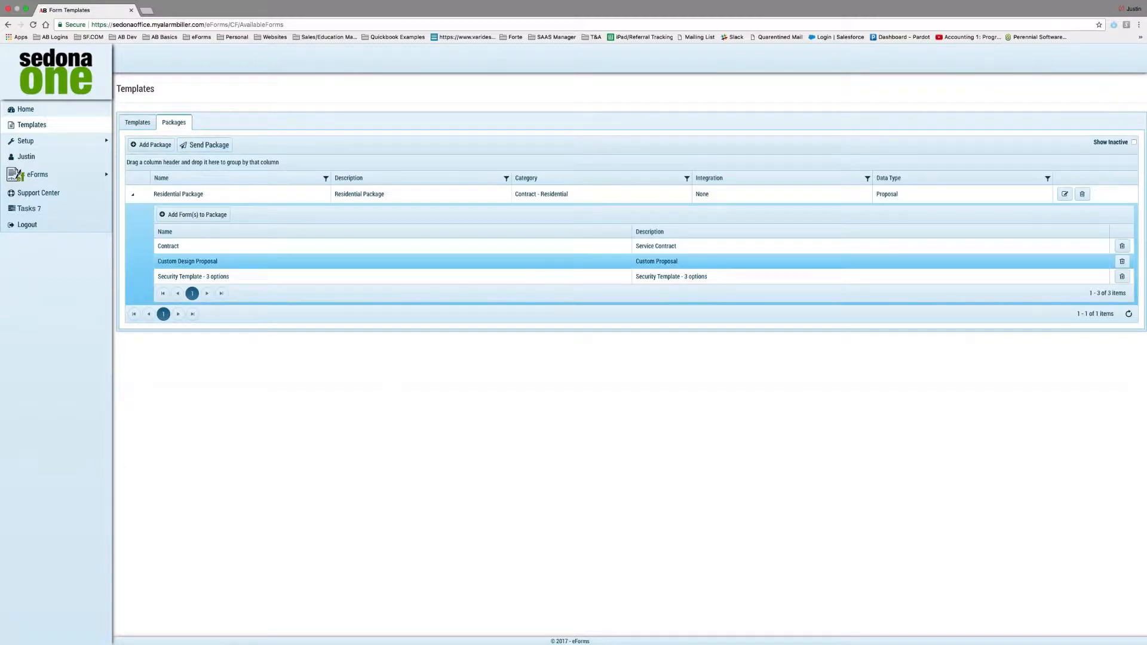
pyautogui.click(137, 122)
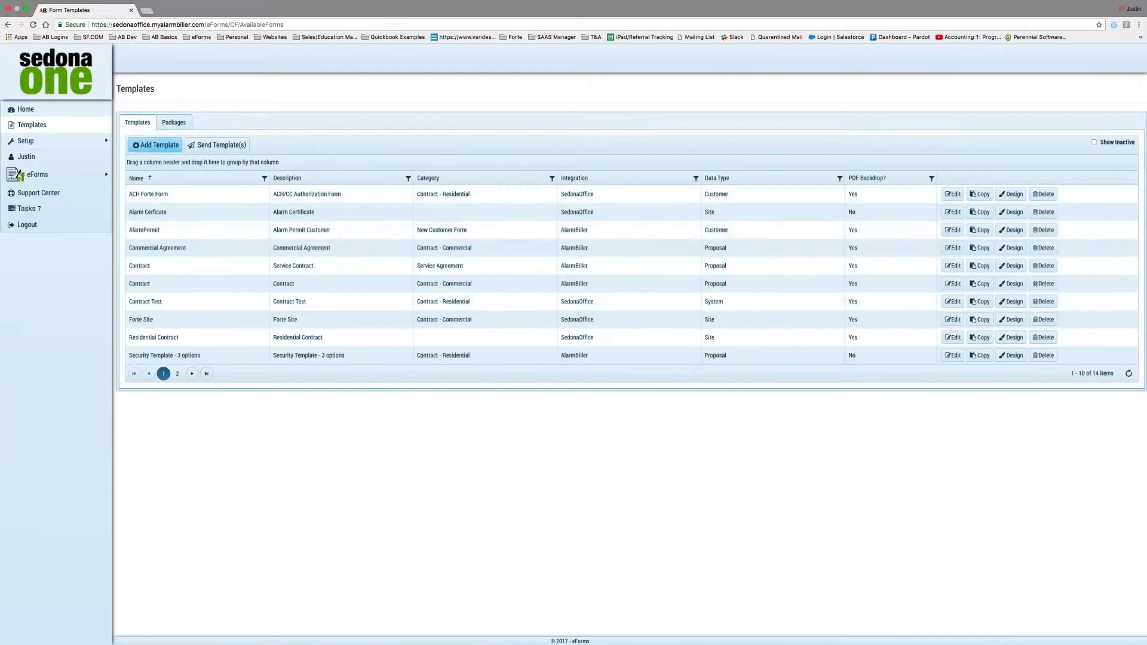
# Add a new form template with name Contract and description Contract.
pyautogui.click(156, 147)
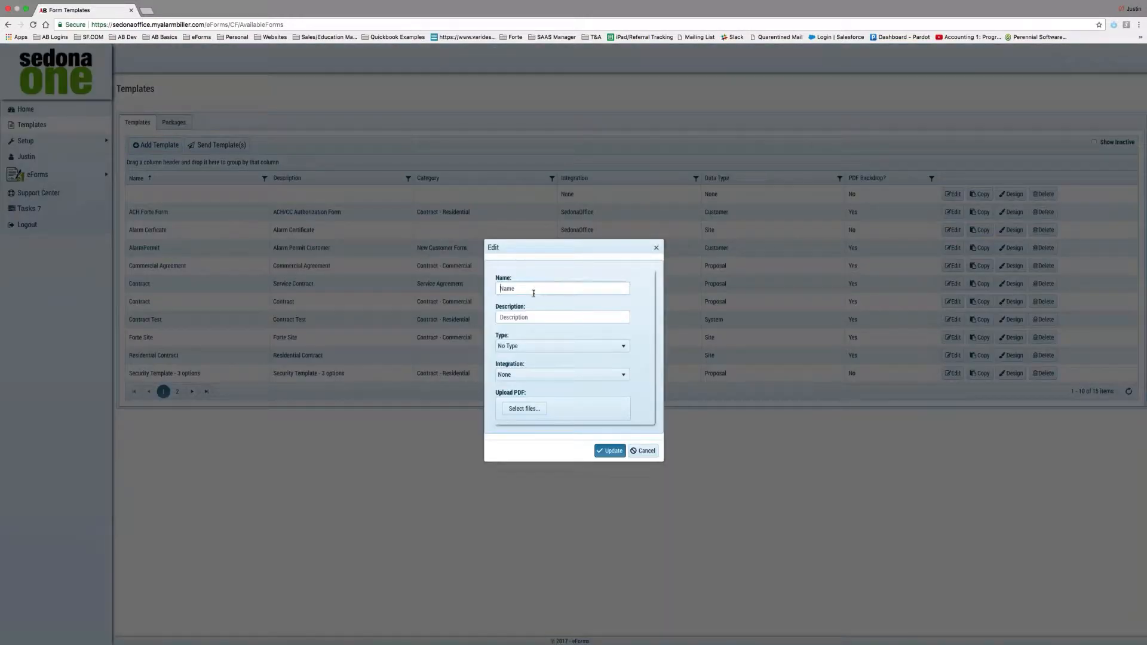
pyautogui.write('Contract')
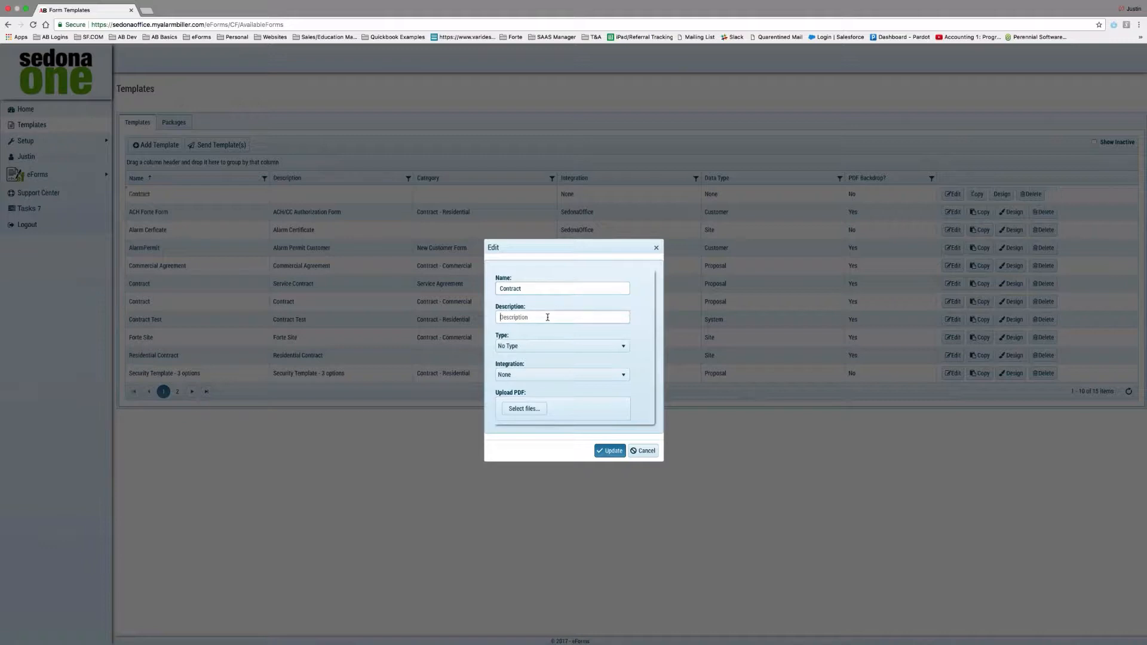
pyautogui.click(547, 317)
pyautogui.write('Contract')
pyautogui.click(536, 346)
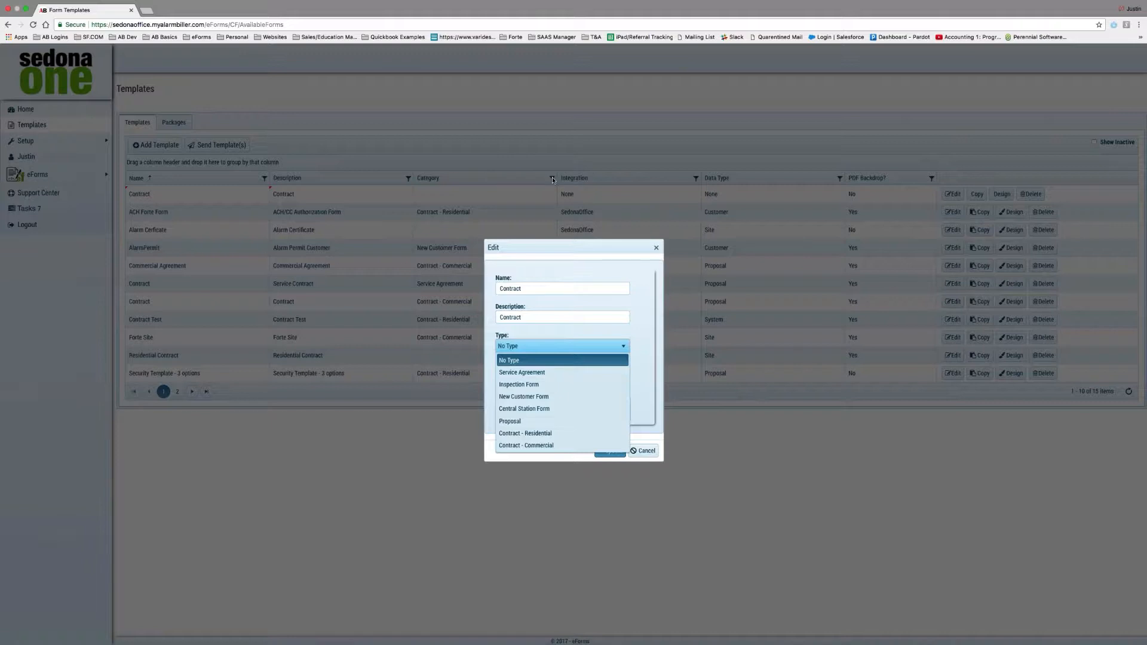
# Keep the Contract template type as No Type, with integration SedonaOffice and data type Customer.
pyautogui.click(646, 372)
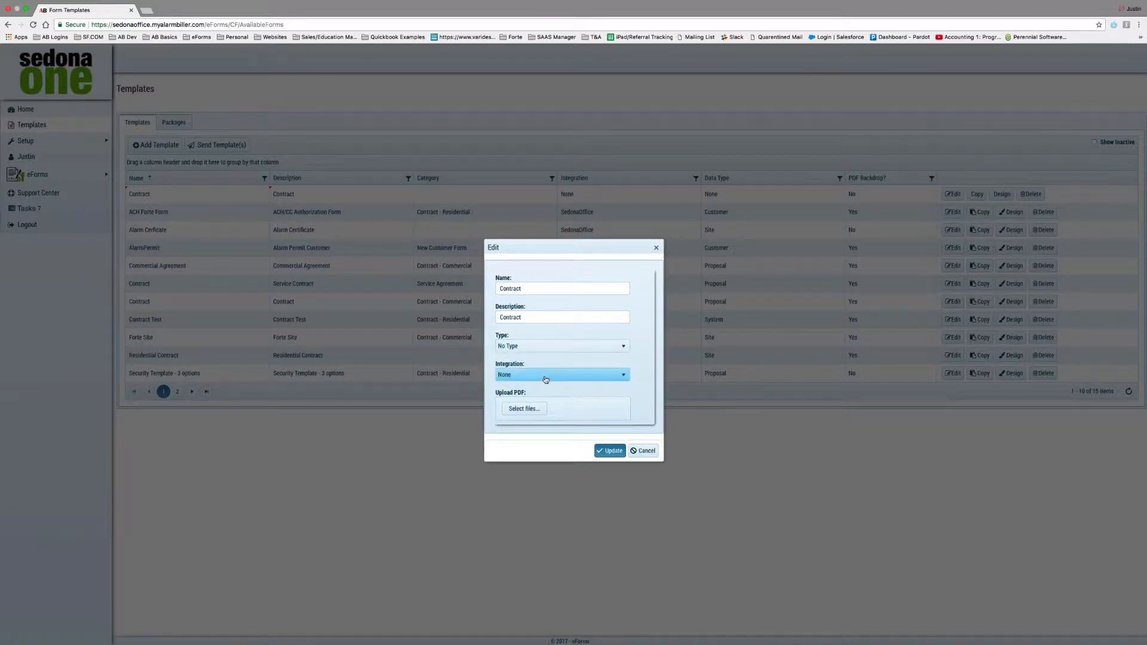
pyautogui.click(545, 380)
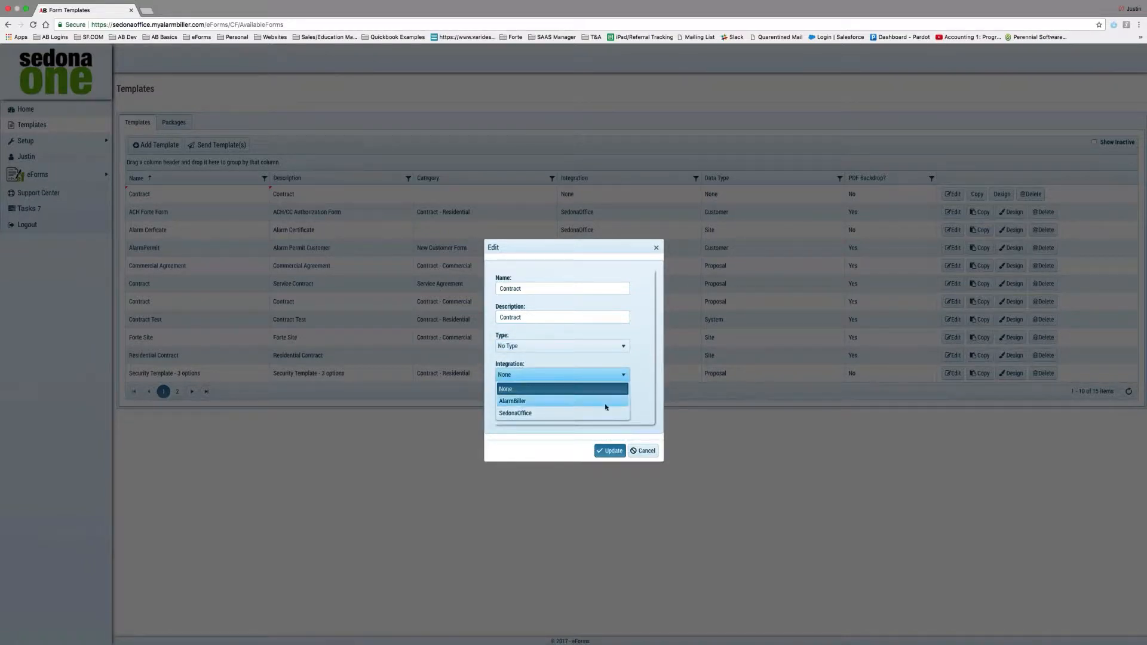
pyautogui.click(568, 414)
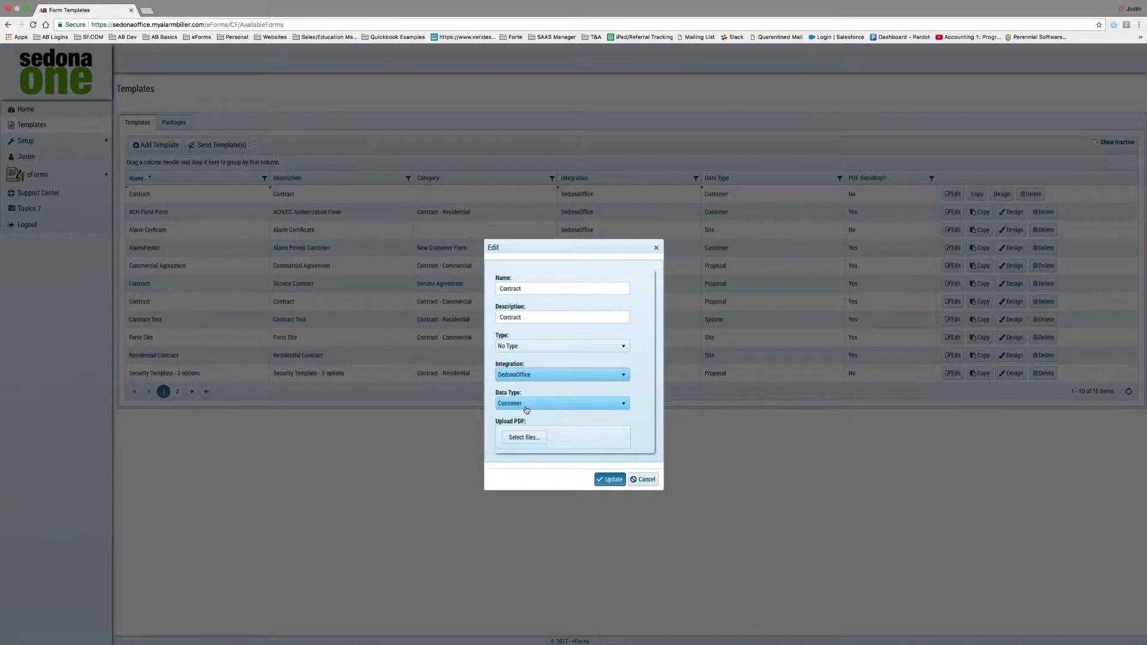
pyautogui.click(525, 406)
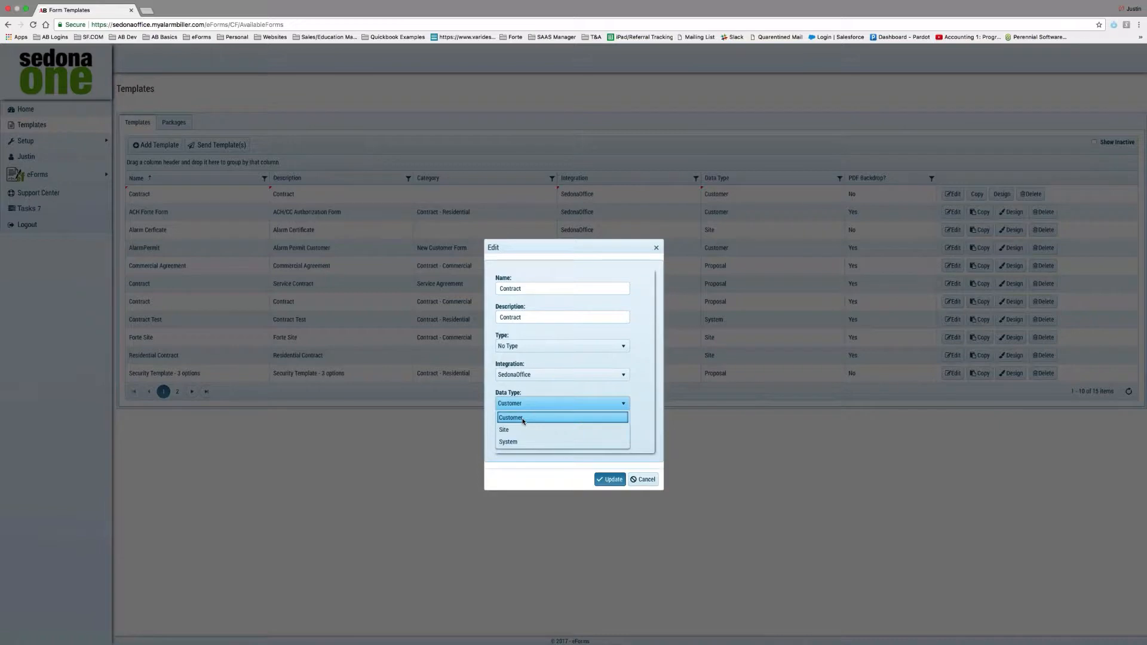
pyautogui.click(523, 421)
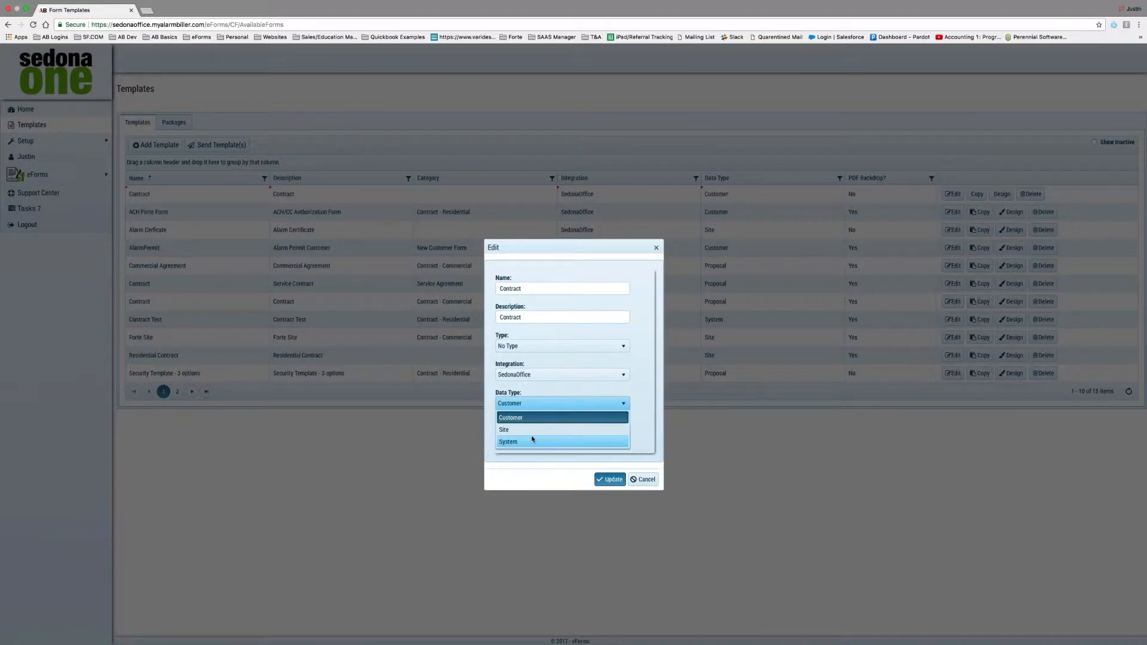
pyautogui.click(642, 410)
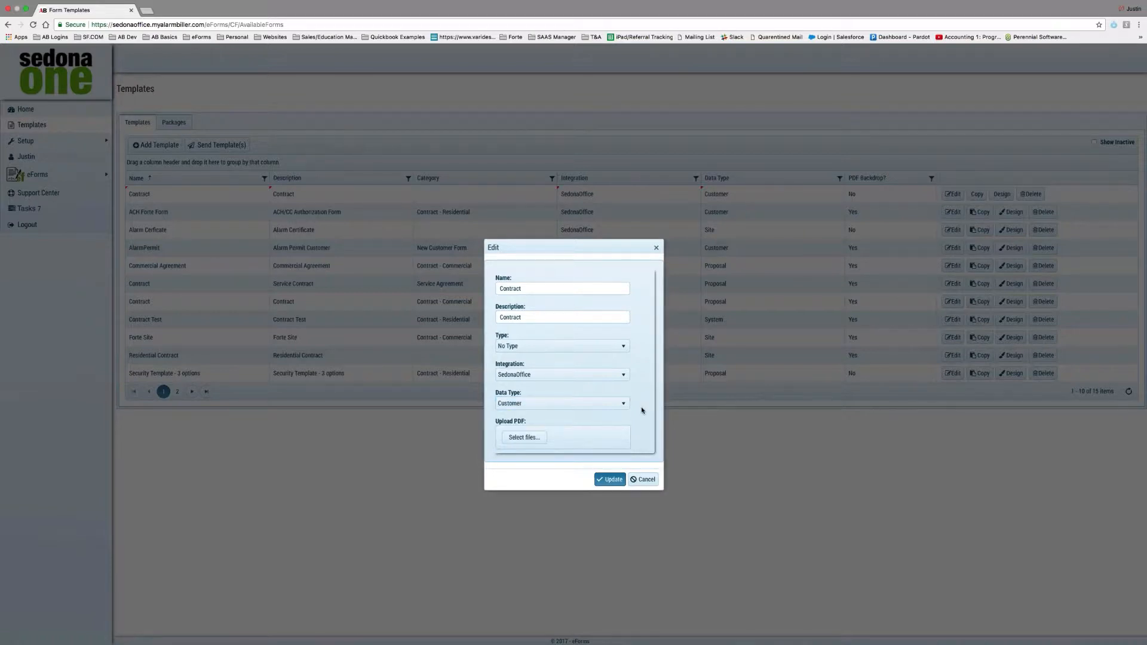
pyautogui.click(527, 442)
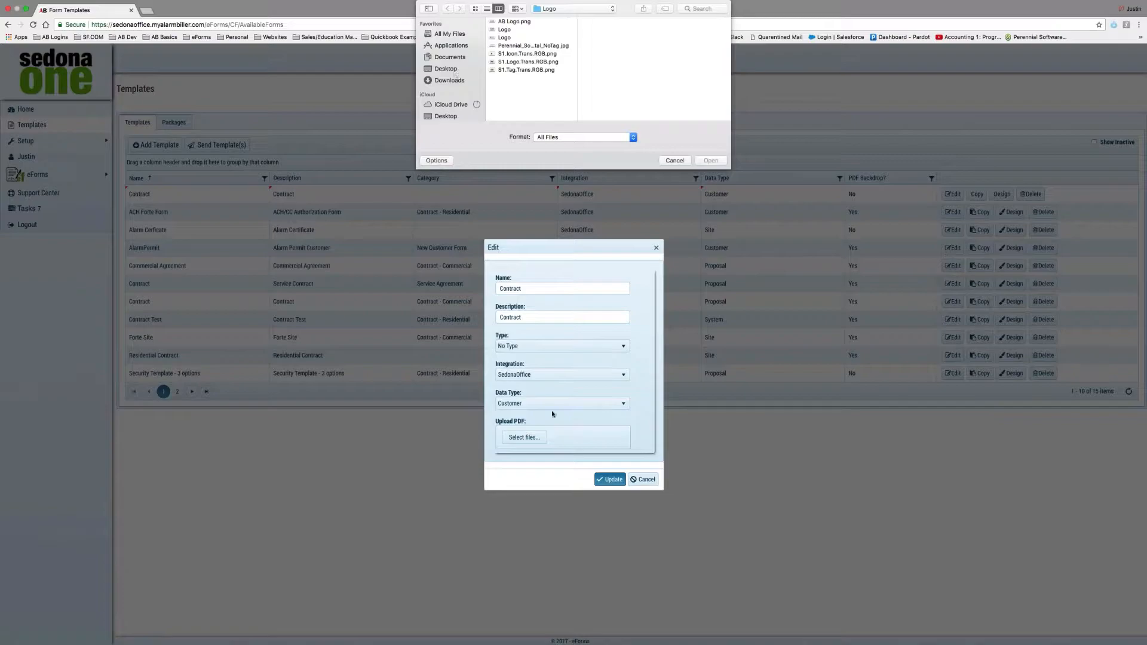
pyautogui.hotkey('ctrl', 'Up')
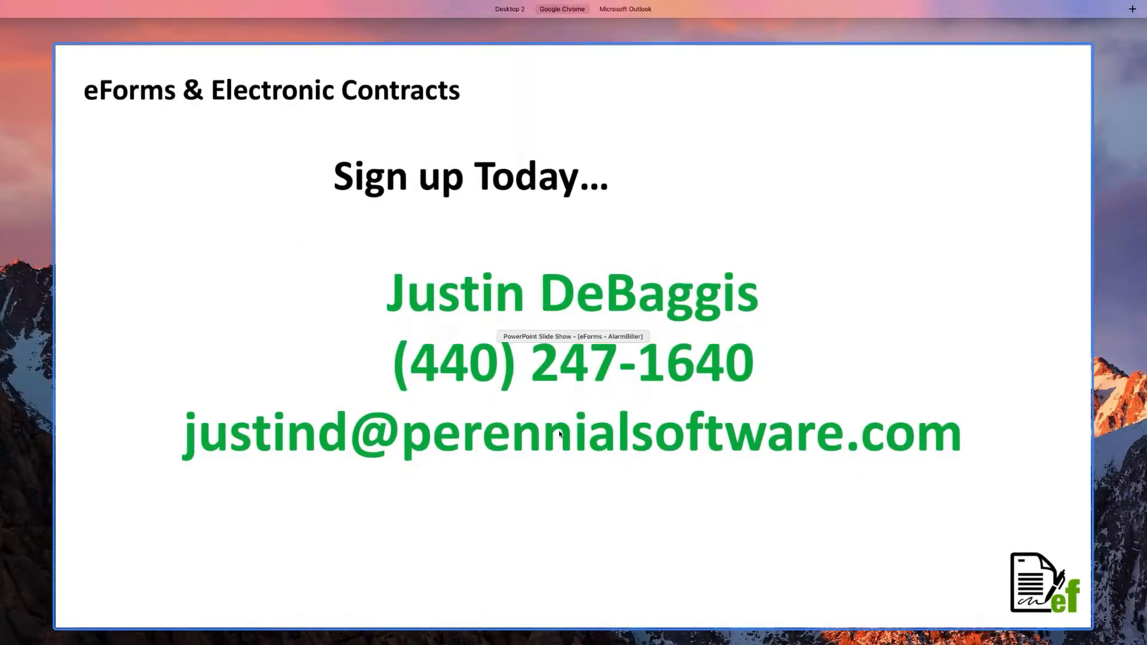
pyautogui.hotkey('ctrl', 'Up')
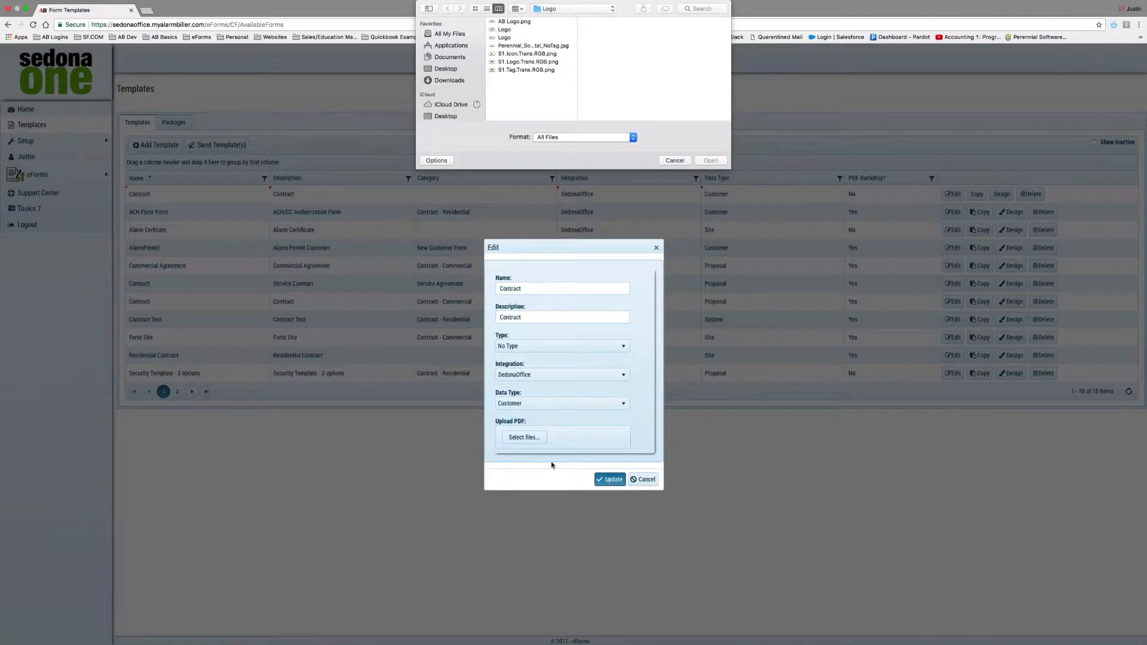
pyautogui.click(674, 160)
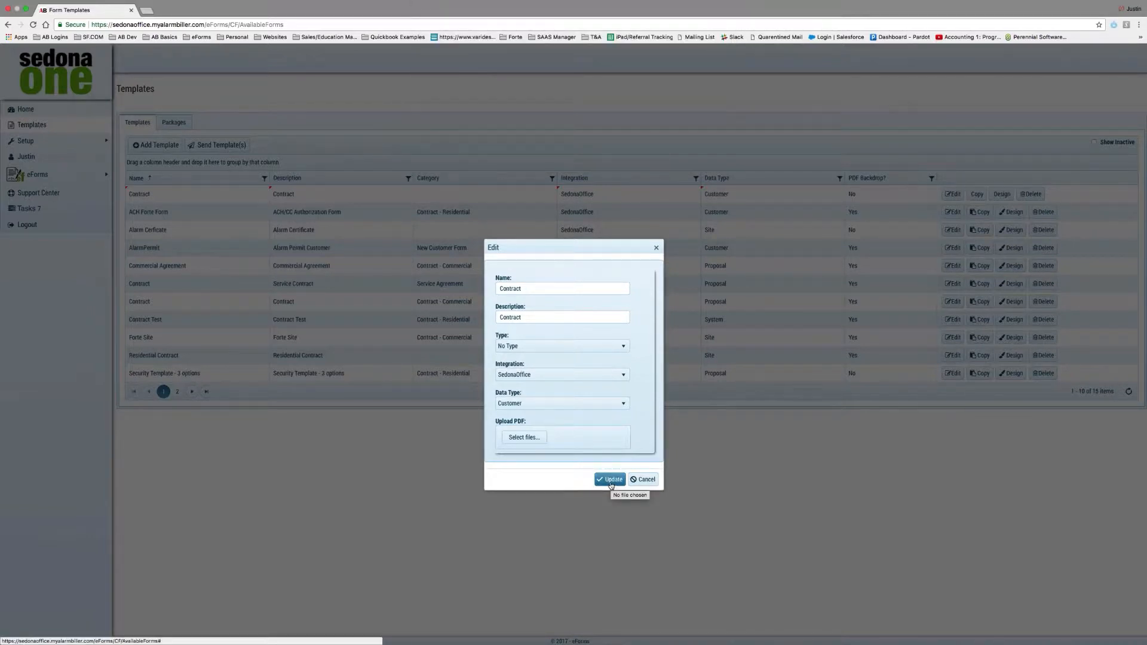
# Update the Contract template settings, save its form layout, and return to Available Forms.
pyautogui.click(610, 479)
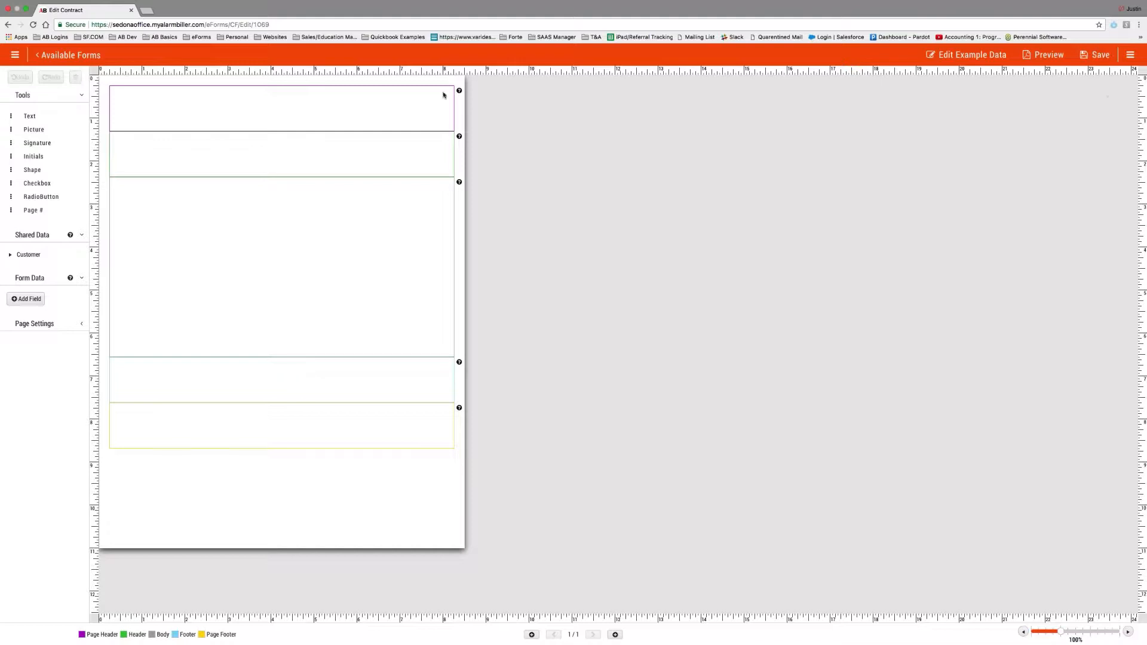
pyautogui.click(1096, 55)
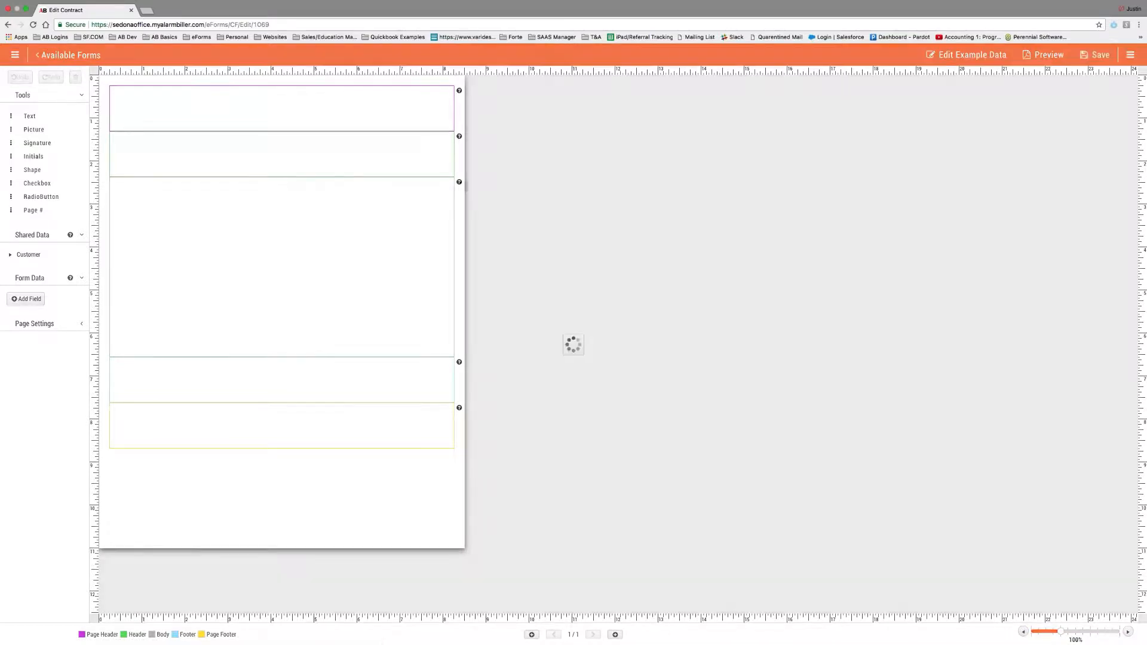
pyautogui.click(68, 54)
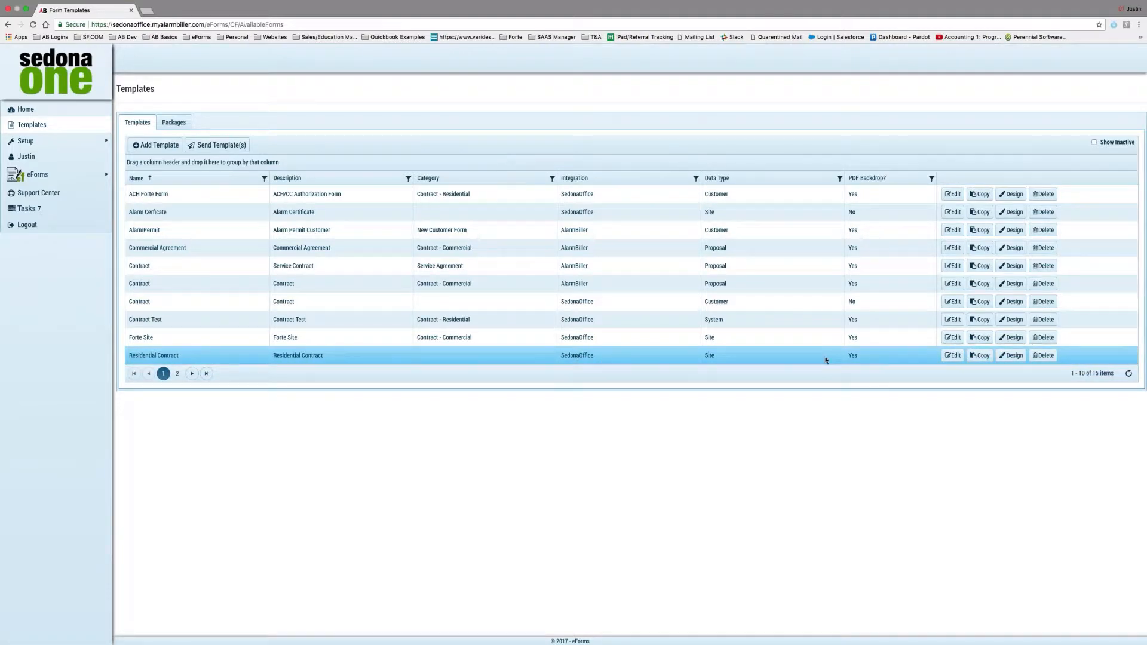
# Open the Residential Contract design and move to page 2, the Notice of Cancellation.
pyautogui.click(1011, 355)
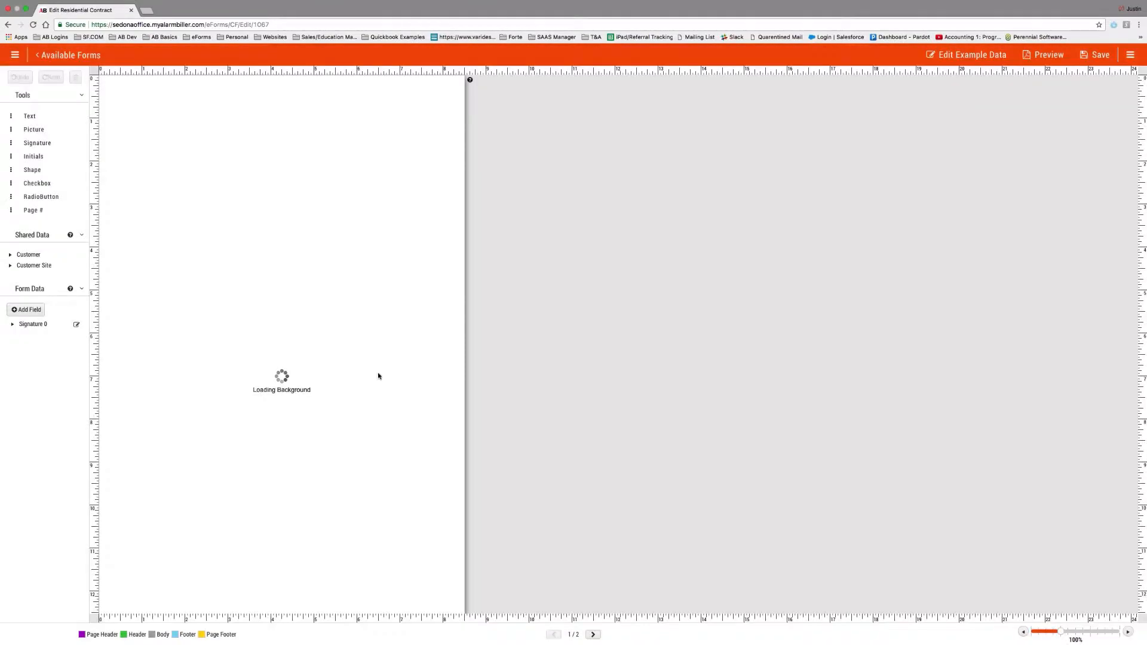
pyautogui.scroll(-2, 331, 381)
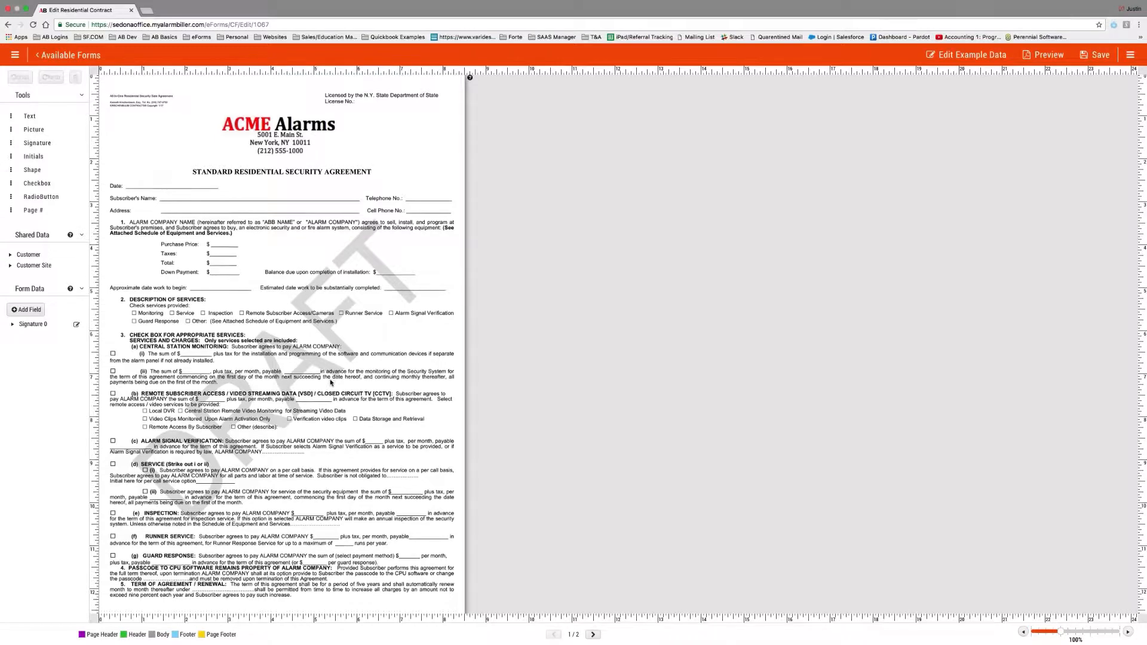
pyautogui.scroll(-3, 331, 381)
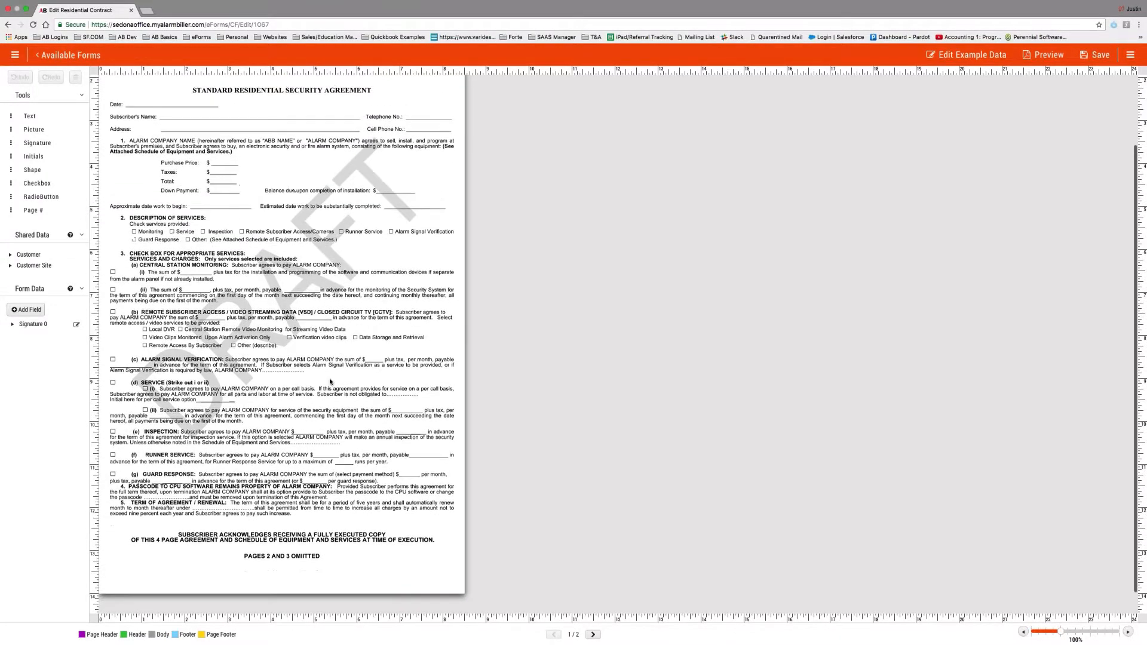
pyautogui.scroll(3, 331, 382)
pyautogui.scroll(2, 330, 381)
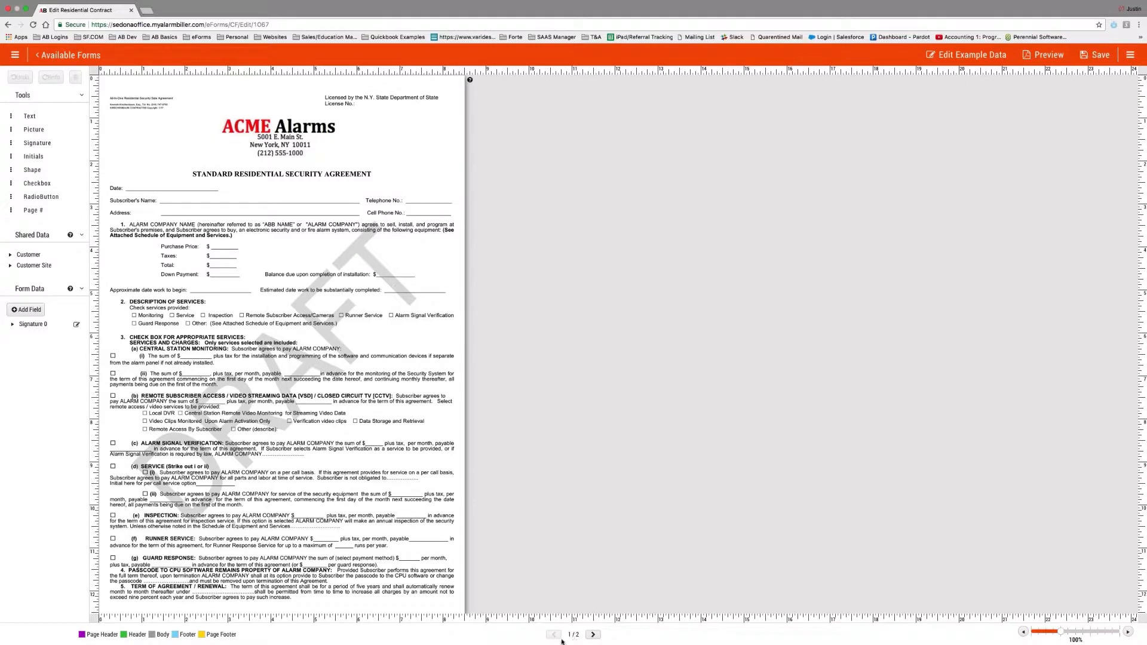
pyautogui.click(593, 634)
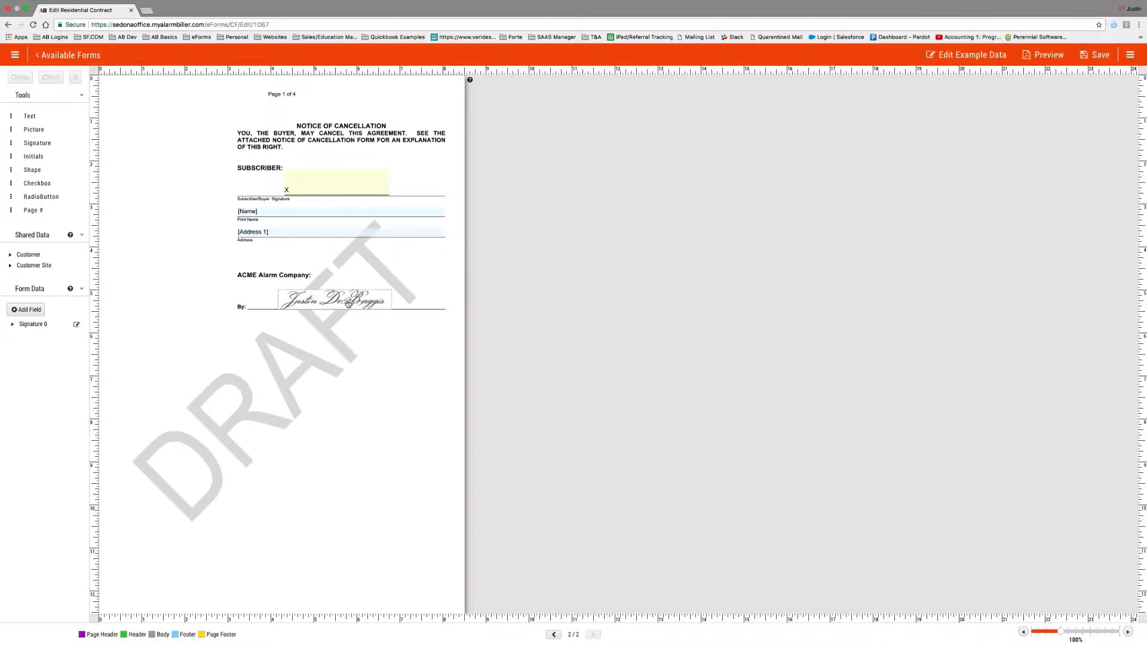
# Inspect page 2's signature, name and Address 1 fields, then add a Picture element.
pyautogui.click(346, 301)
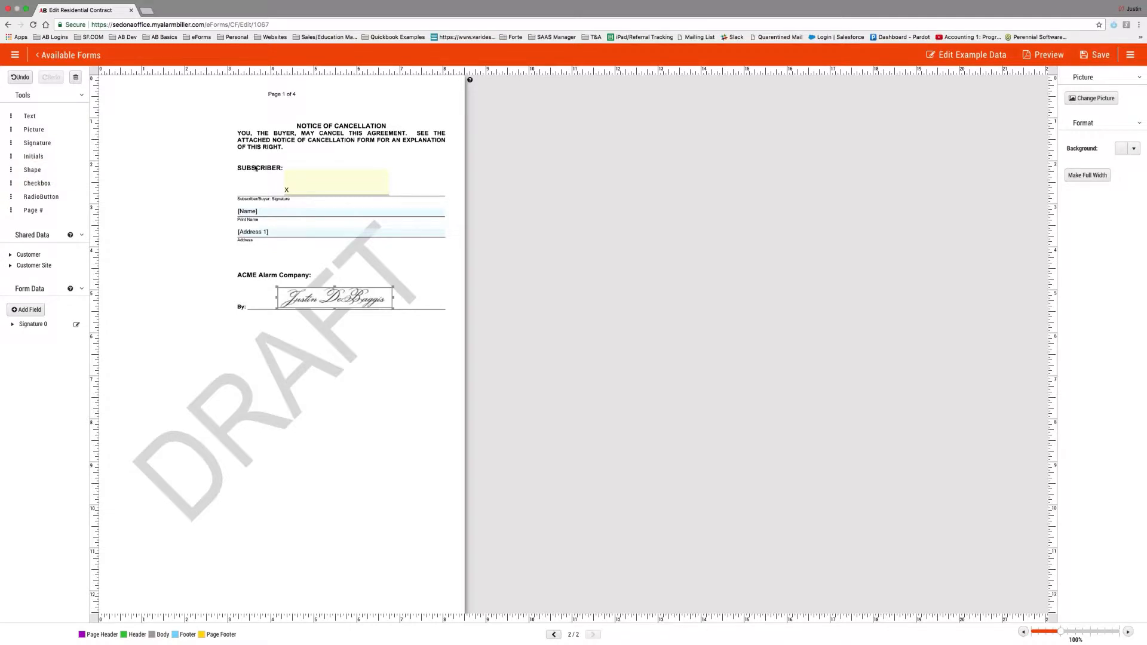
pyautogui.click(331, 183)
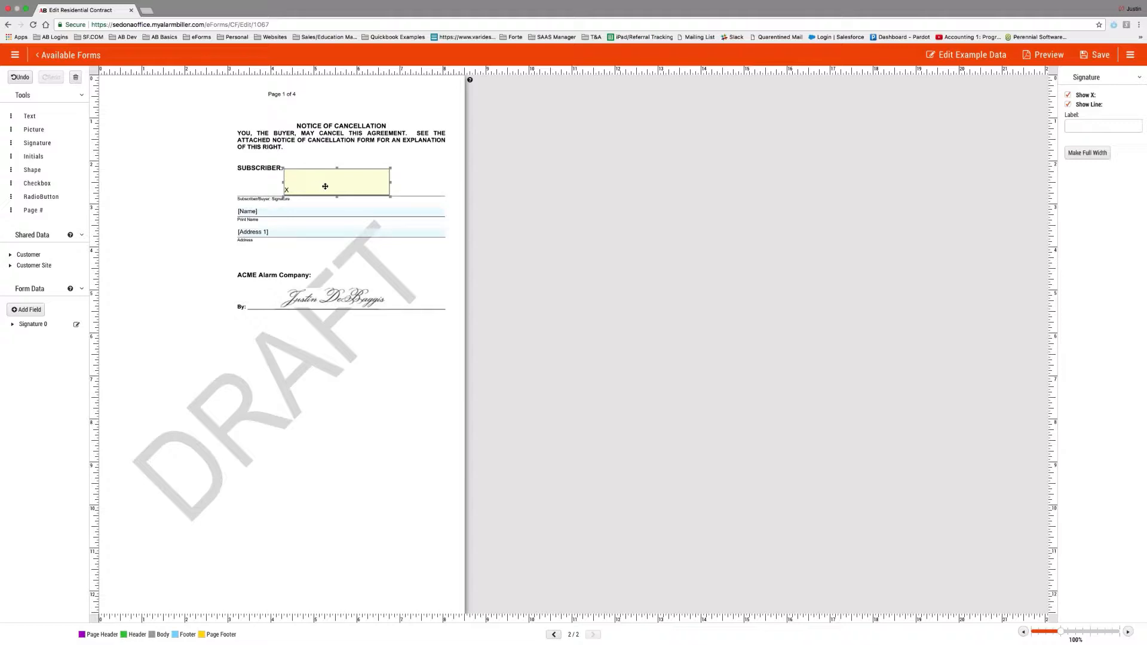
pyautogui.click(292, 212)
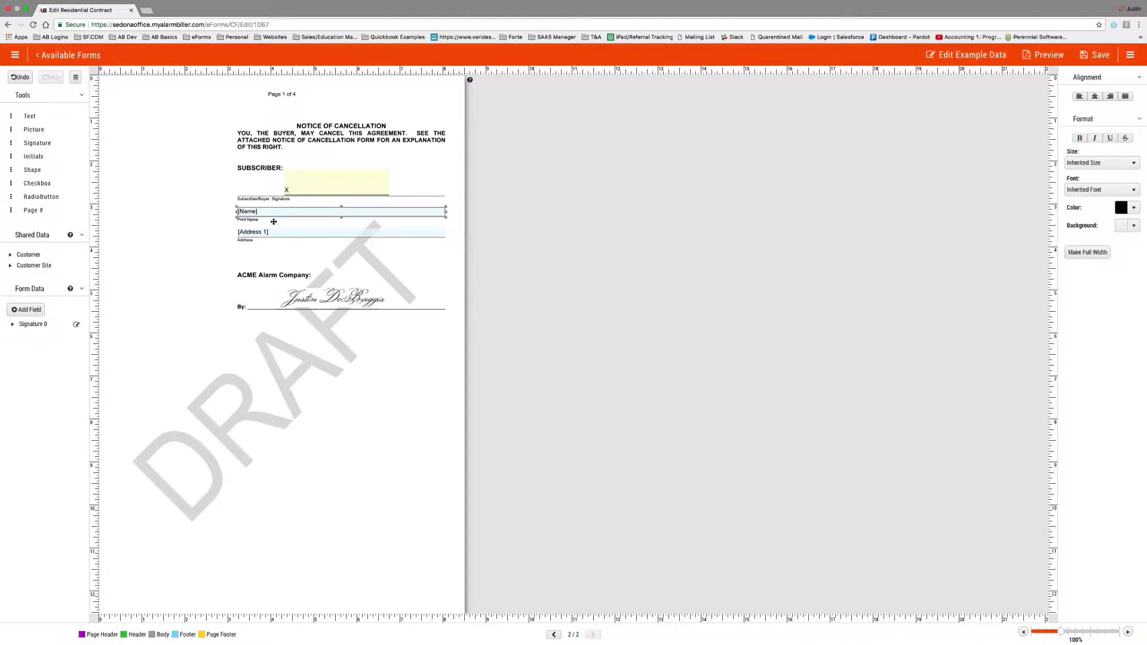
pyautogui.click(12, 325)
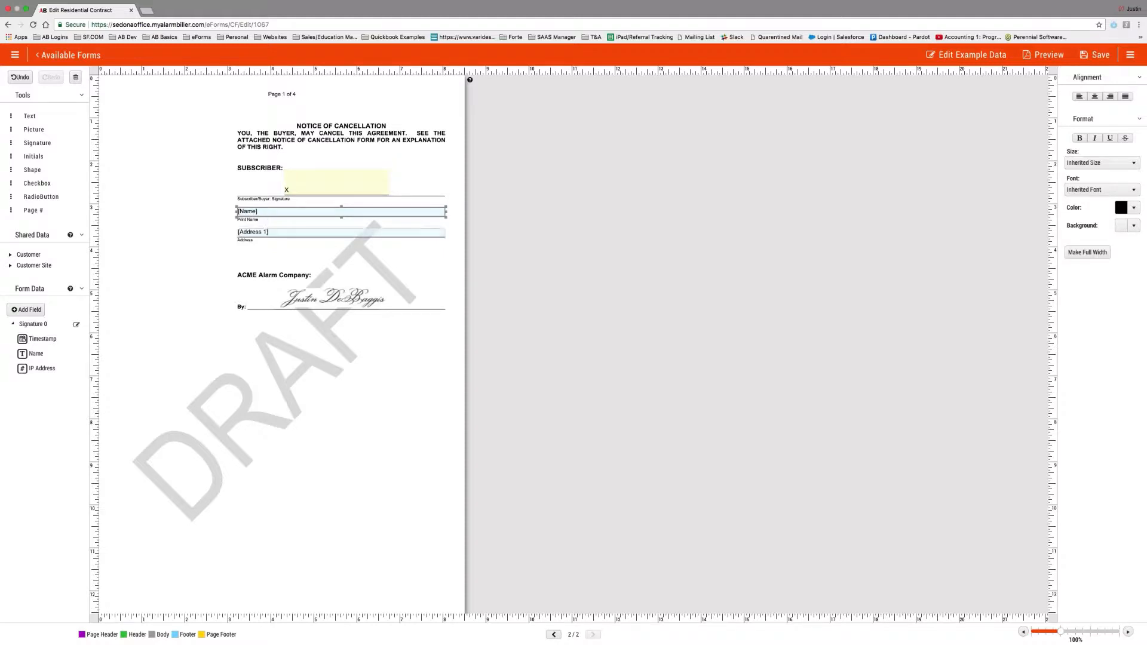
pyautogui.click(268, 235)
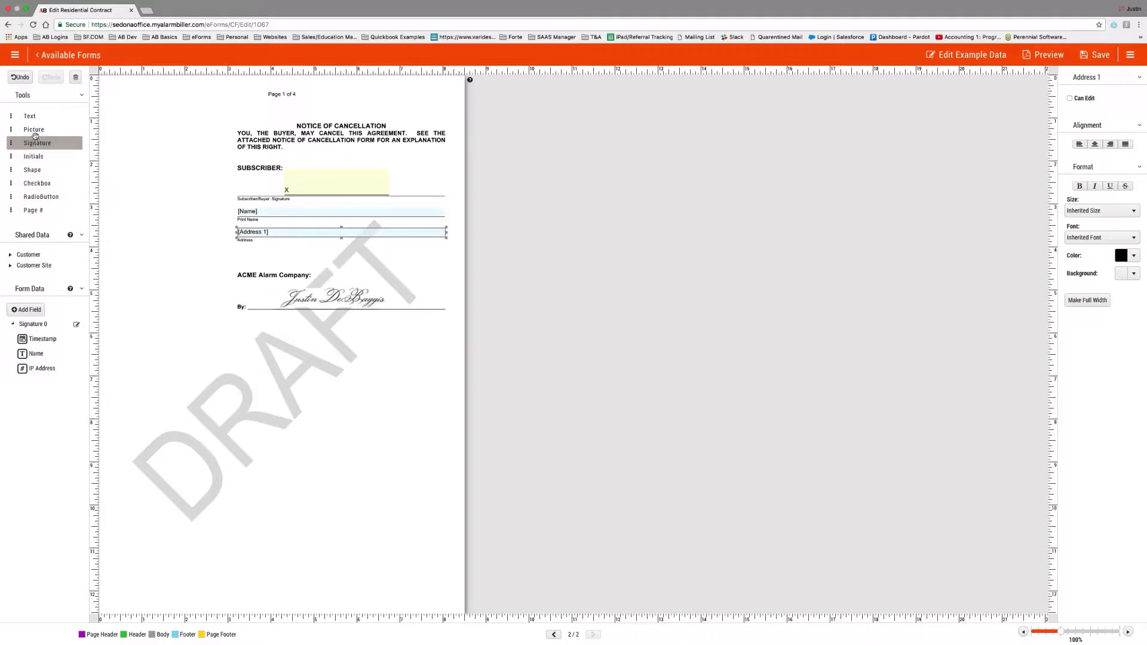
pyautogui.moveTo(34, 132)
pyautogui.mouseDown()
pyautogui.moveTo(102, 141)
pyautogui.moveTo(251, 235)
pyautogui.moveTo(338, 297)
pyautogui.moveTo(326, 330)
pyautogui.mouseUp()
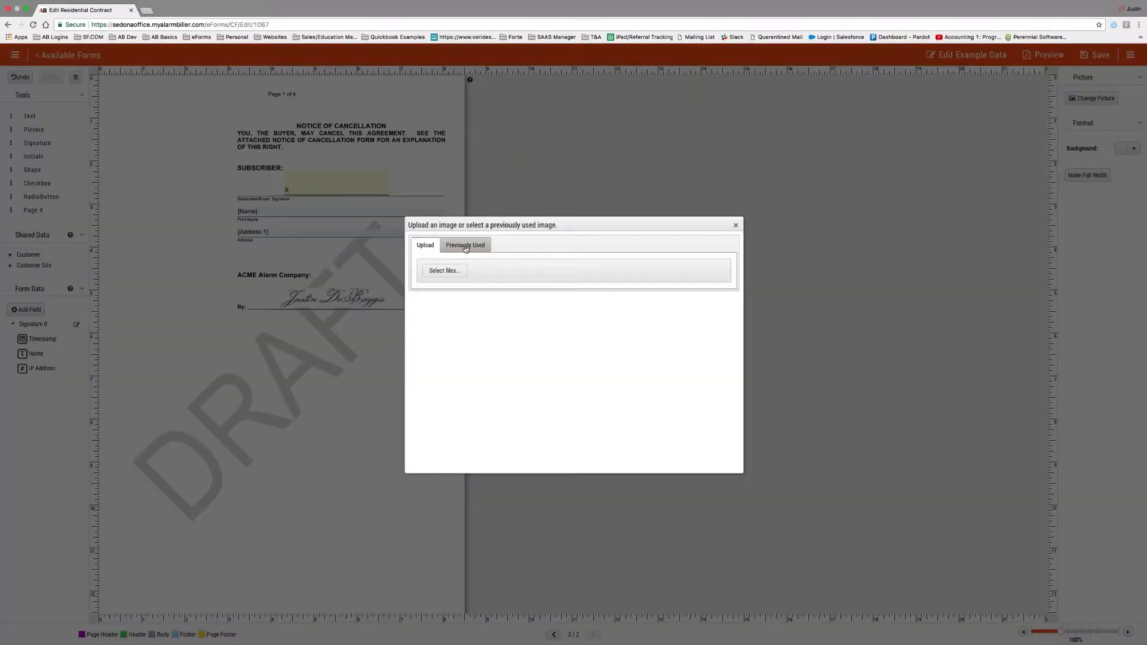
# Browse the Previously Used images and close the image dialog without choosing one.
pyautogui.click(465, 251)
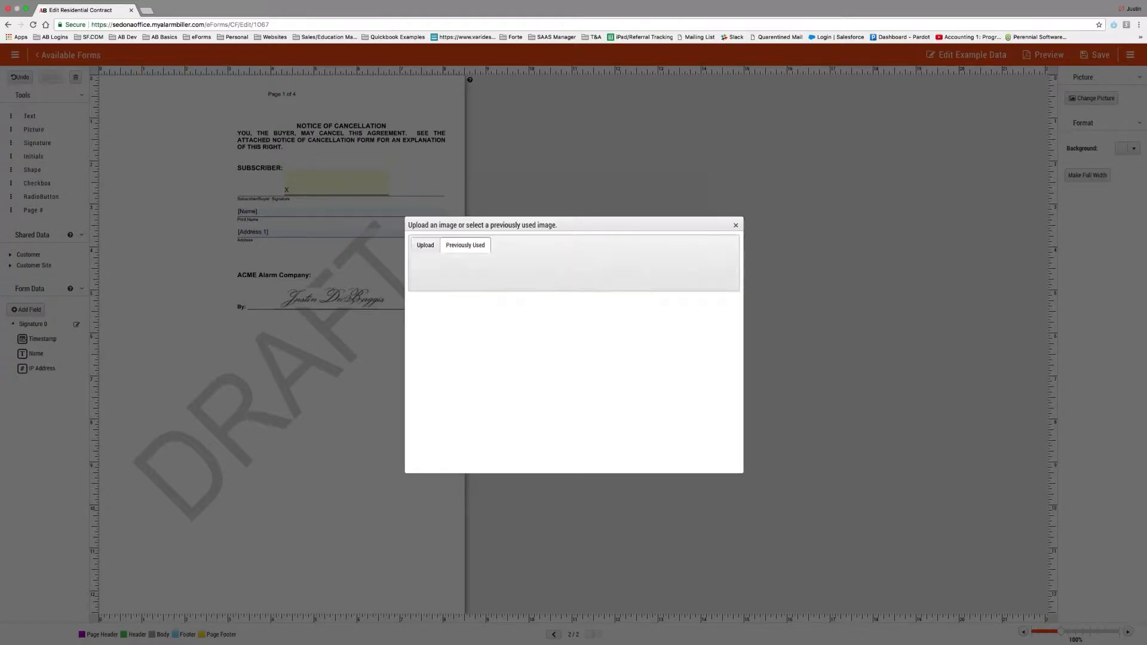
pyautogui.click(737, 227)
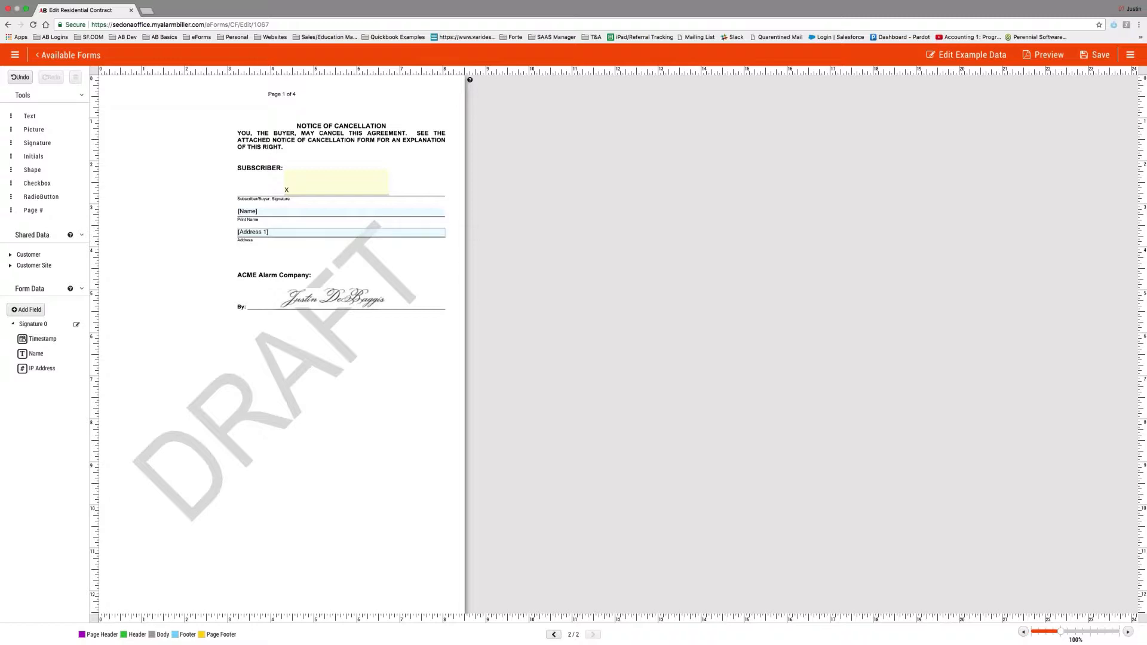
# Expand the Customer shared data fields, look through them, and collapse the list.
pyautogui.click(10, 256)
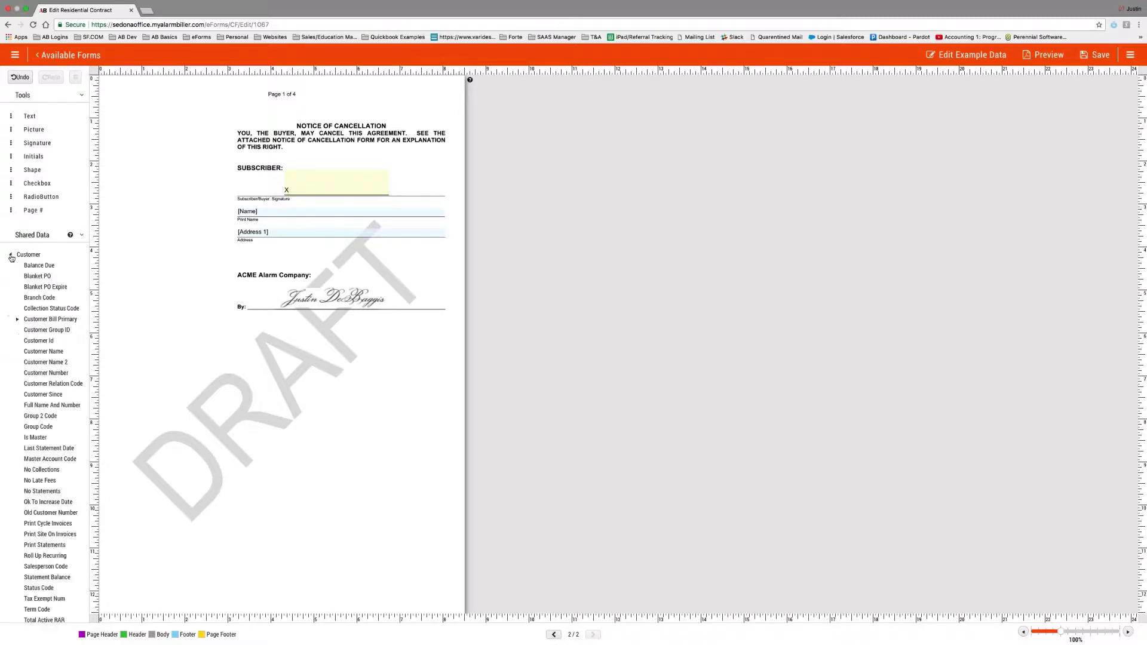
pyautogui.scroll(-1, 44, 287)
pyautogui.scroll(-1, 44, 287)
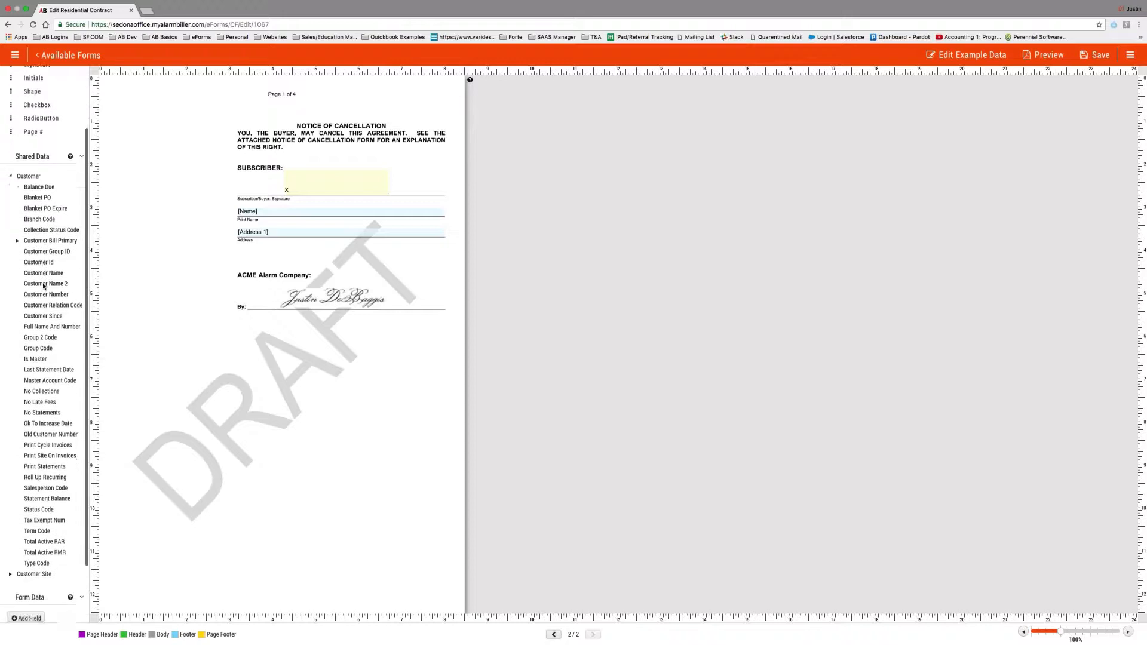
pyautogui.scroll(1, 53, 520)
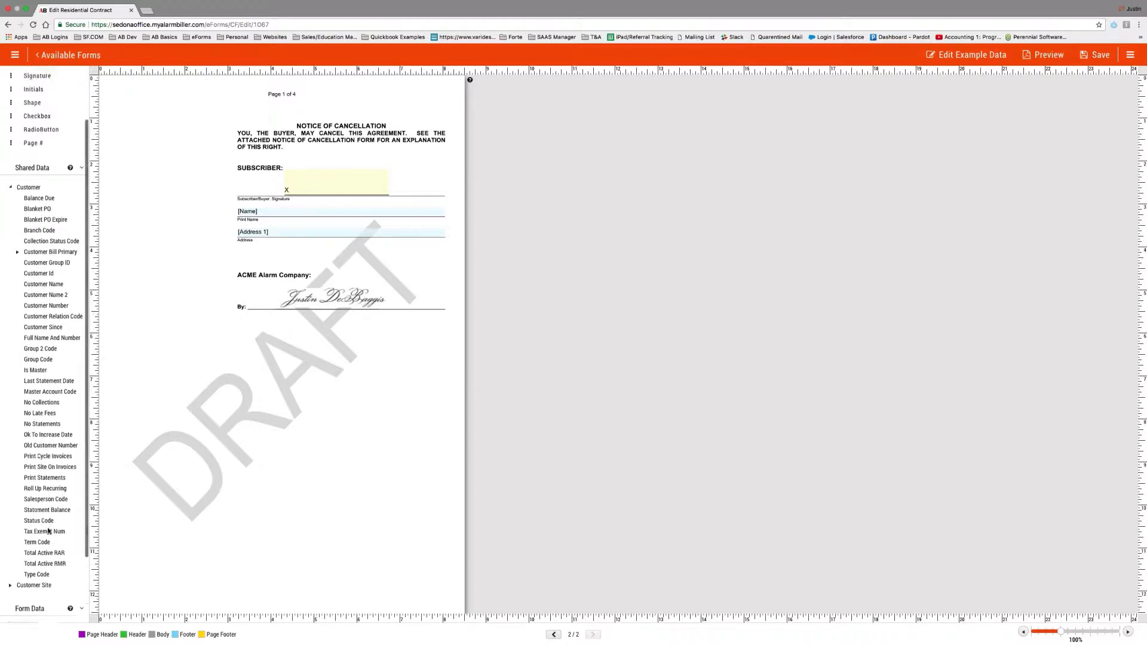
pyautogui.click(11, 196)
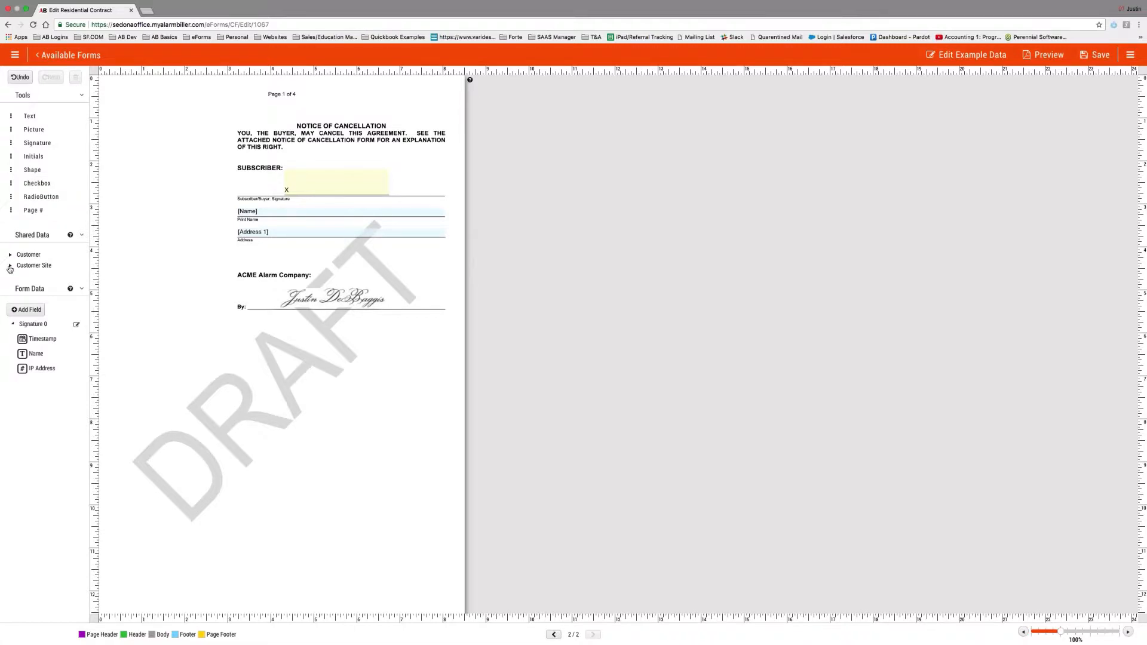
# Place Customer Site Address 1 on the address line, then return to page 1.
pyautogui.click(9, 267)
pyautogui.scroll(-2, 33, 281)
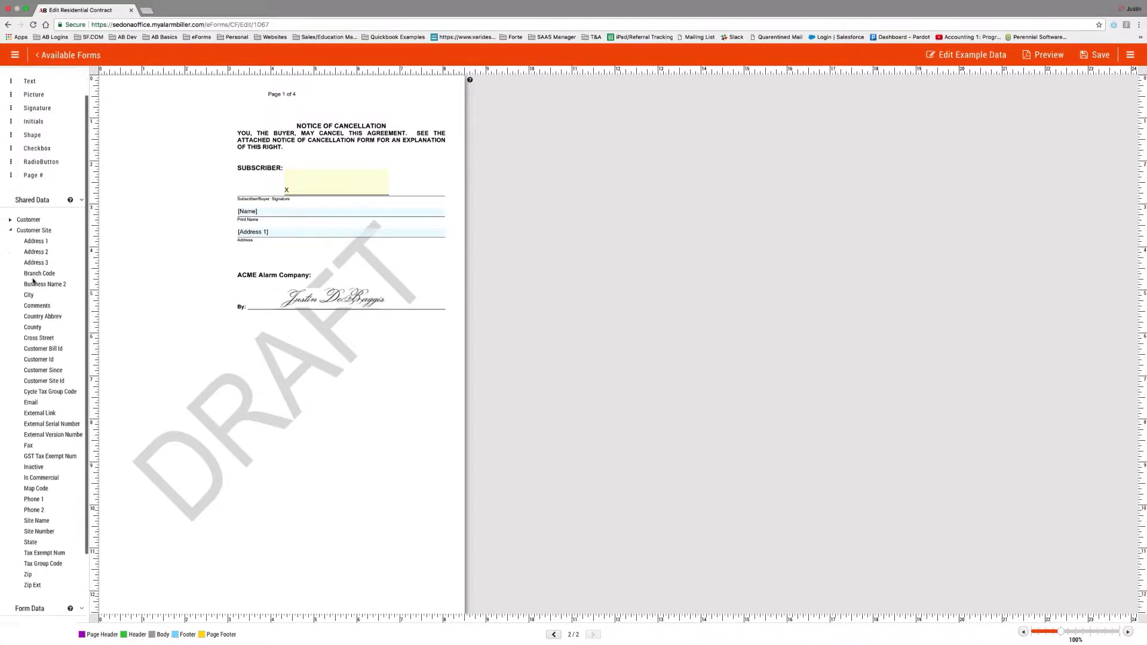
pyautogui.scroll(-1, 33, 282)
pyautogui.scroll(1, 32, 280)
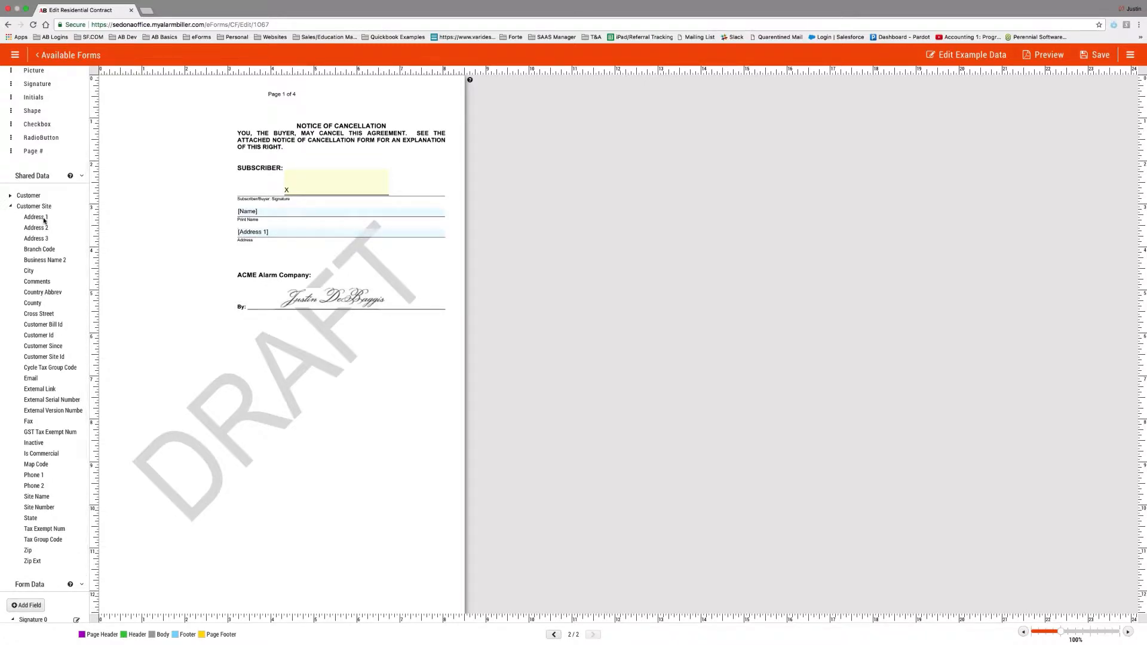
pyautogui.moveTo(37, 219); pyautogui.dragTo(273, 235)
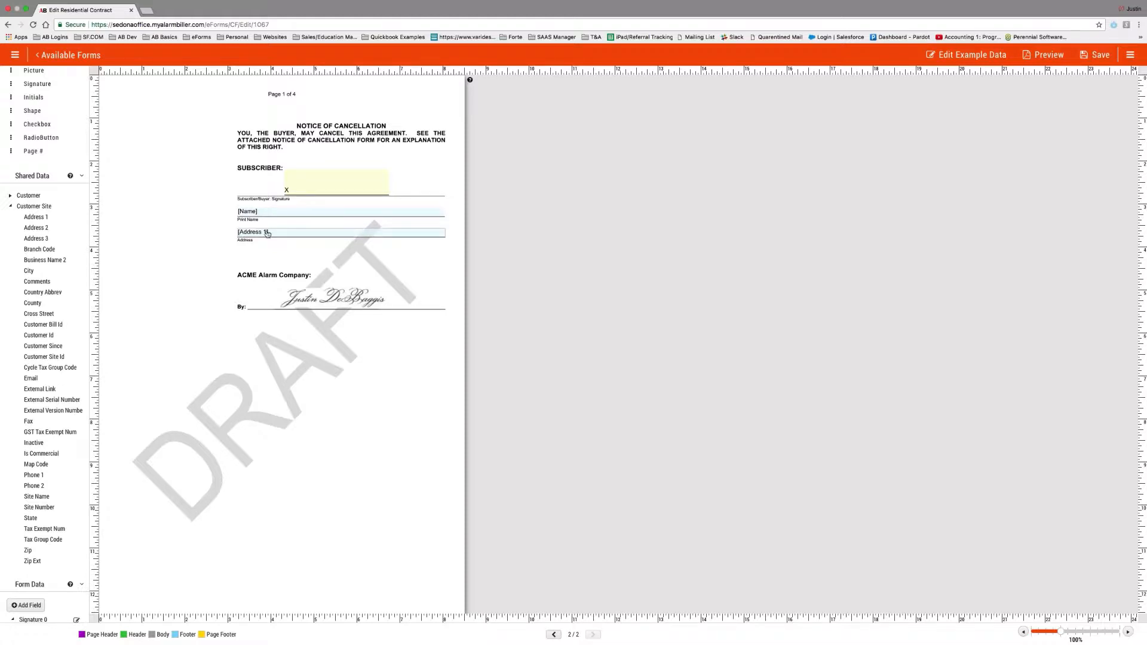
pyautogui.click(554, 634)
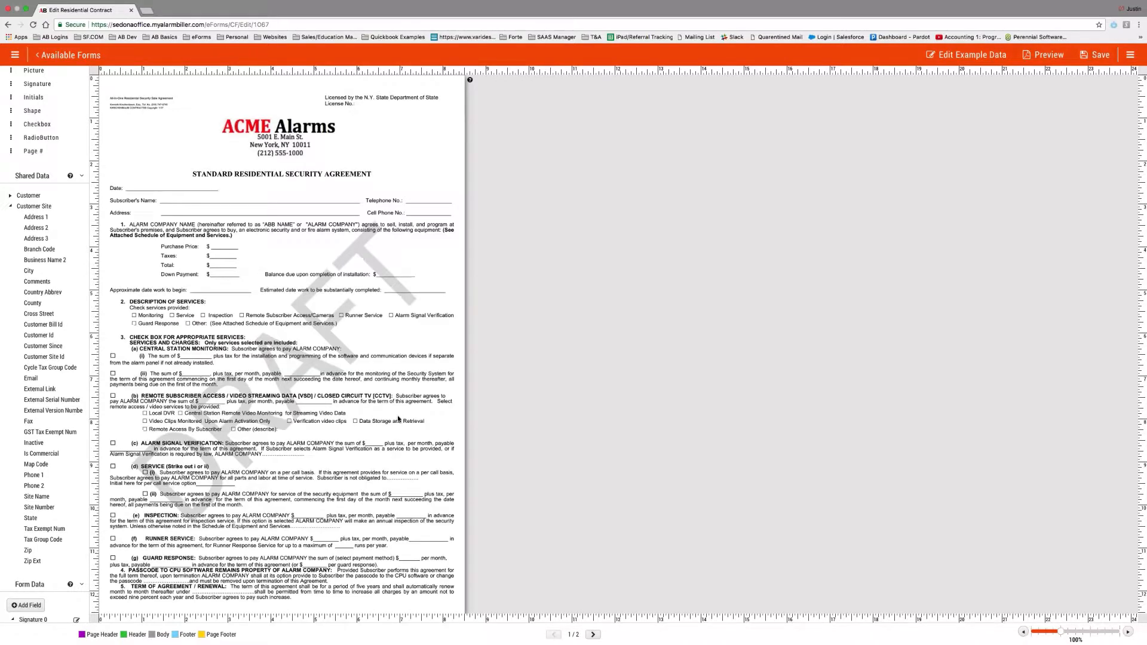
# Collapse Customer Site and add a Date-type field TodaysDate displayed as 'Todays Date'.
pyautogui.click(10, 207)
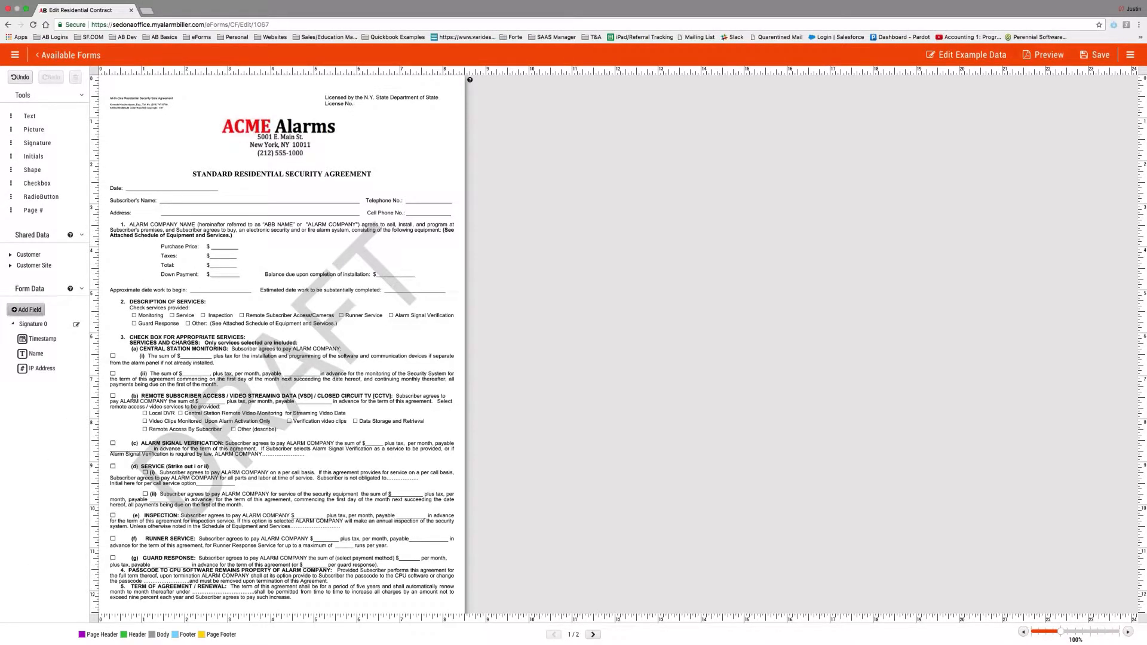
pyautogui.click(27, 310)
pyautogui.click(562, 360)
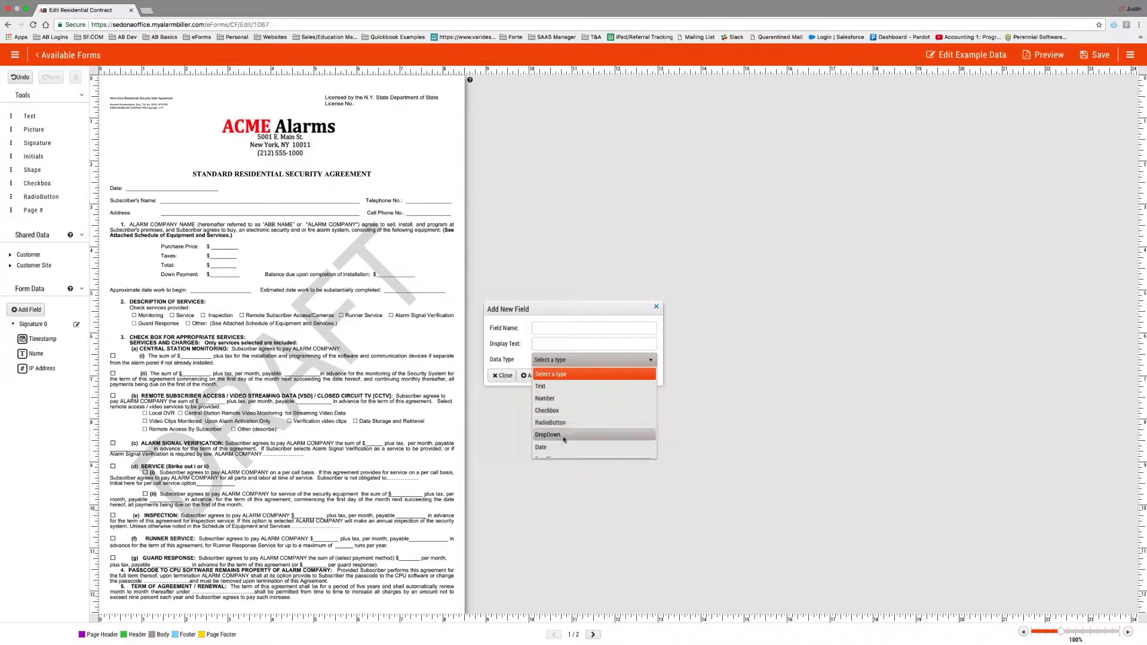
pyautogui.scroll(-1, 565, 439)
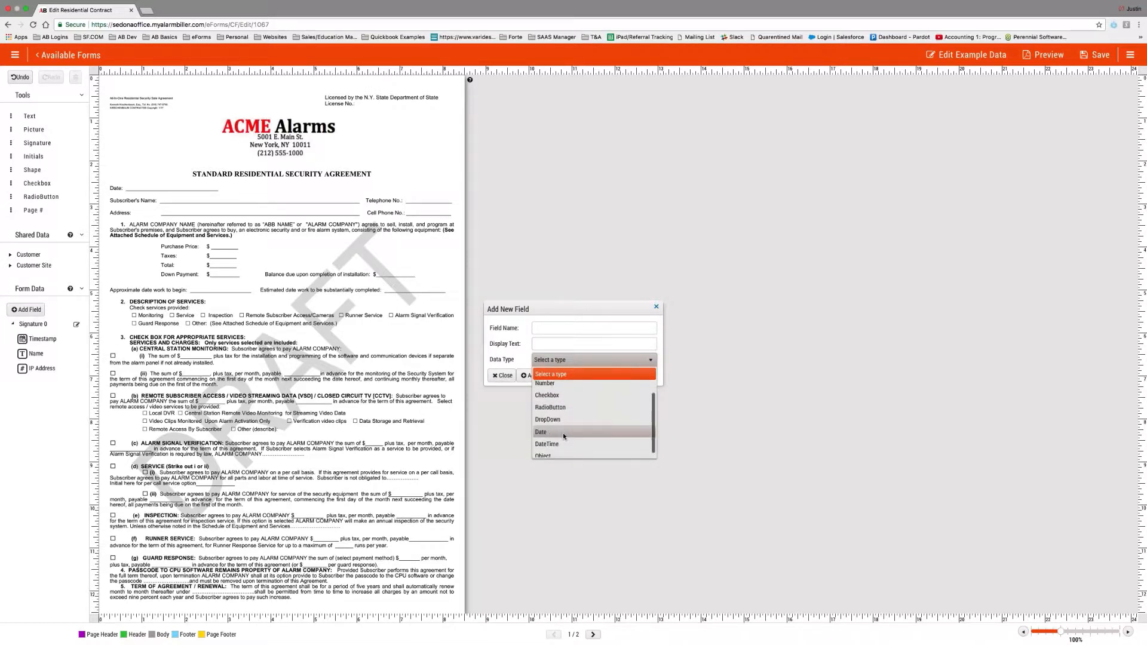
pyautogui.scroll(-1, 565, 432)
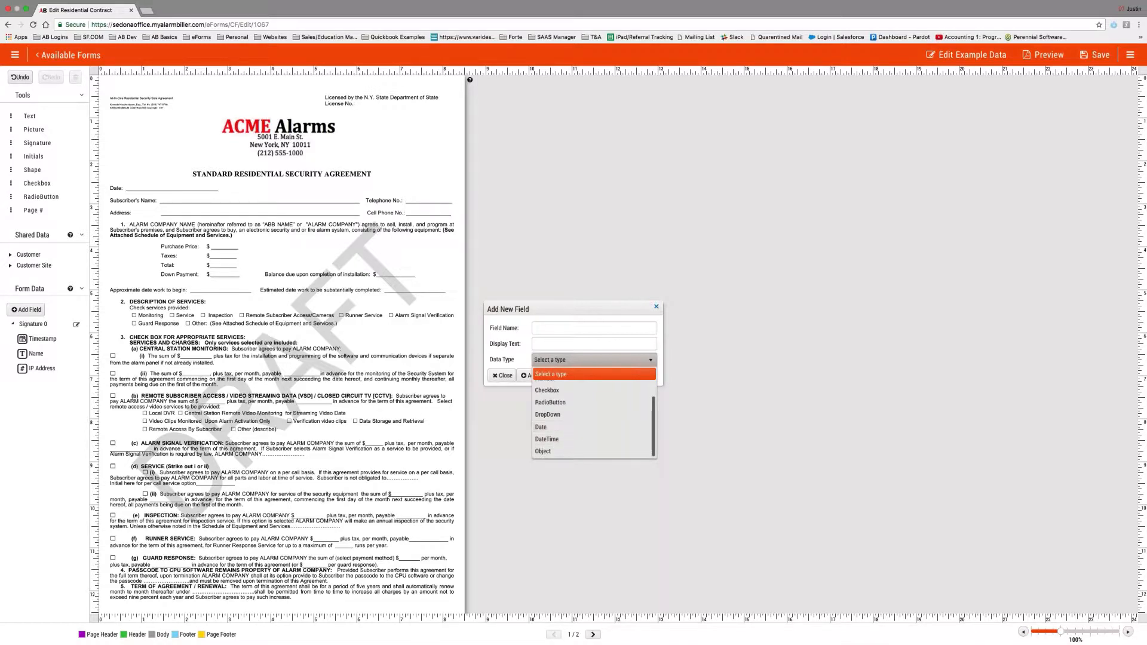
pyautogui.click(565, 329)
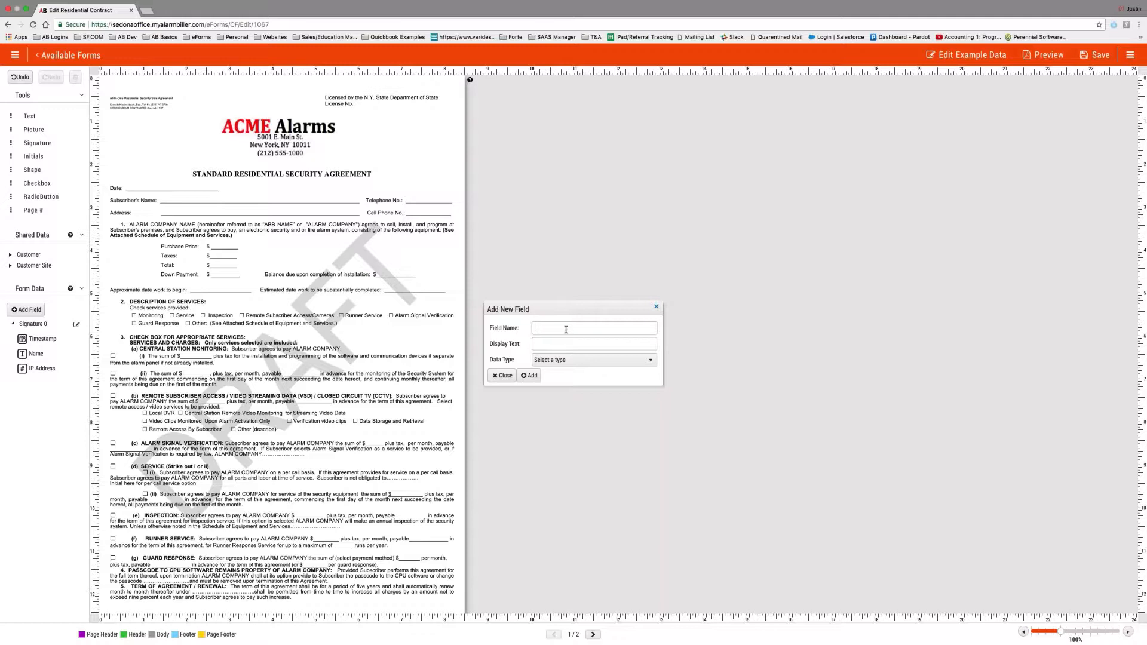
pyautogui.write('TodaysDate')
pyautogui.press('Tab')
pyautogui.write('Todays Date')
pyautogui.click(573, 360)
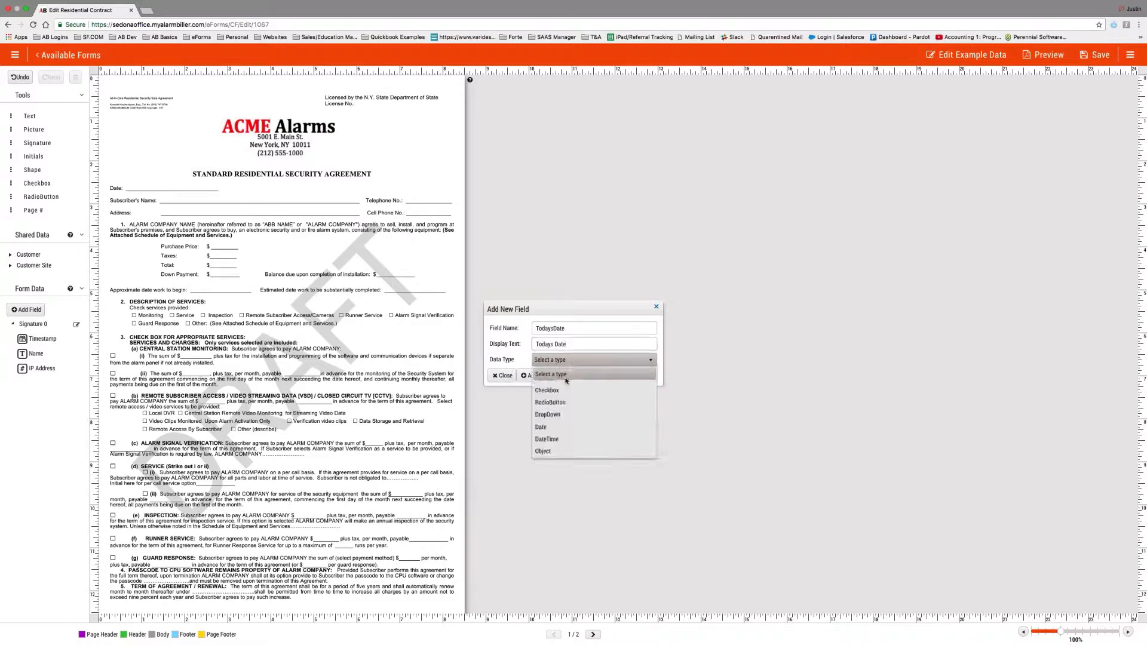
pyautogui.click(555, 420)
pyautogui.click(530, 375)
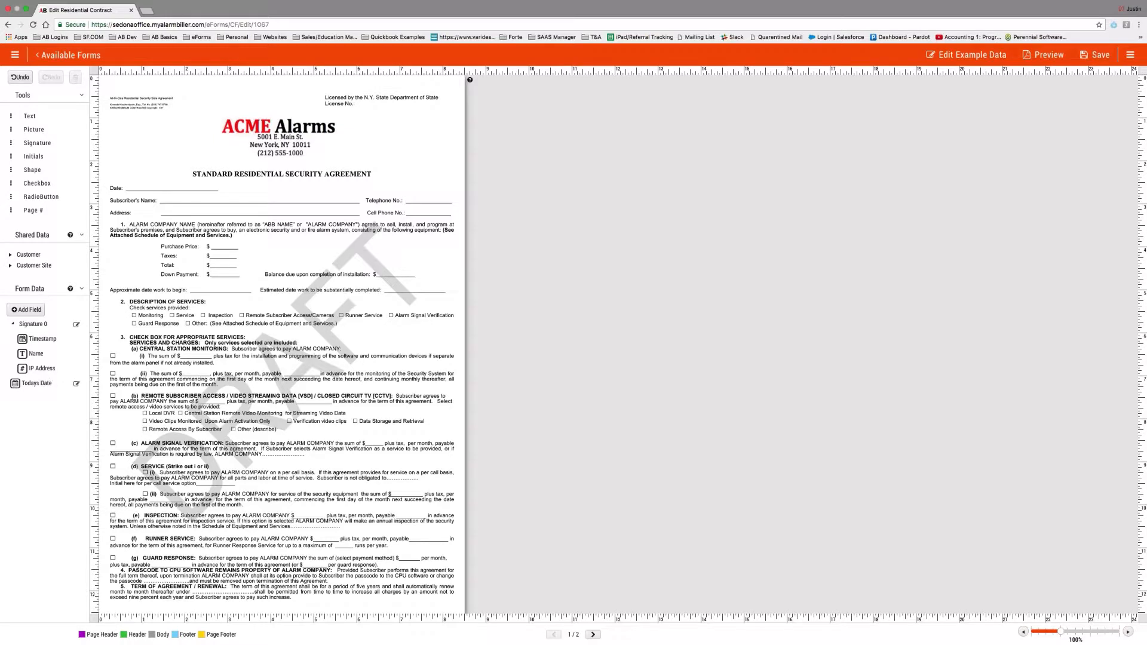
# Place the Todays Date field beside Date at the top of the agreement and make it sender-editable.
pyautogui.moveTo(33, 383); pyautogui.dragTo(172, 187)
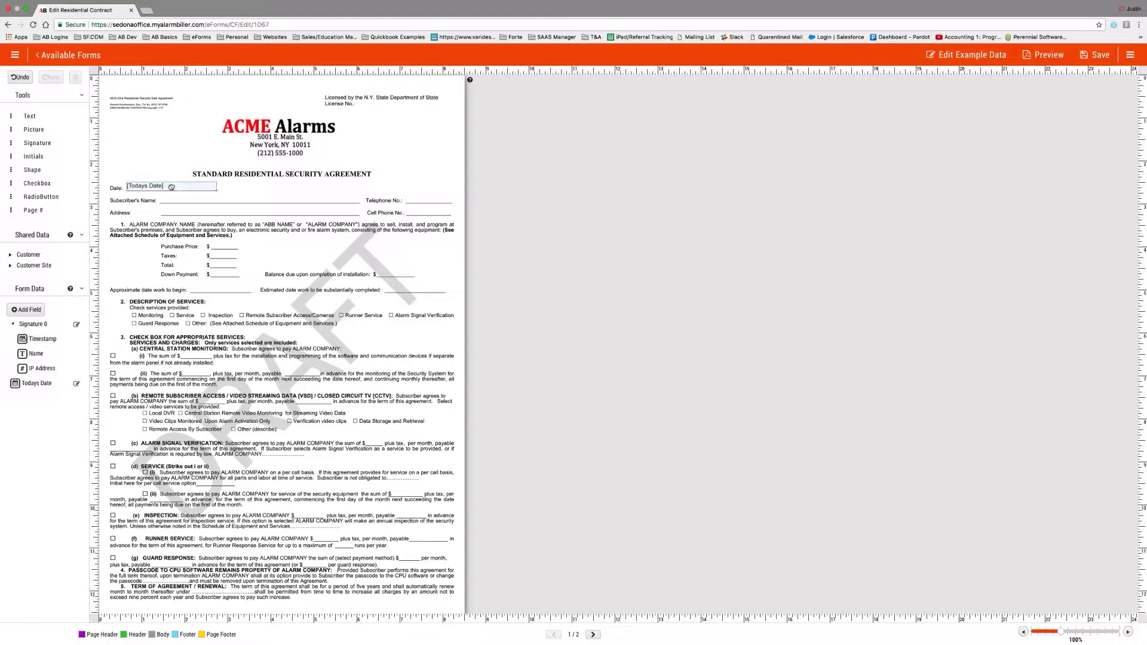
pyautogui.click(171, 187)
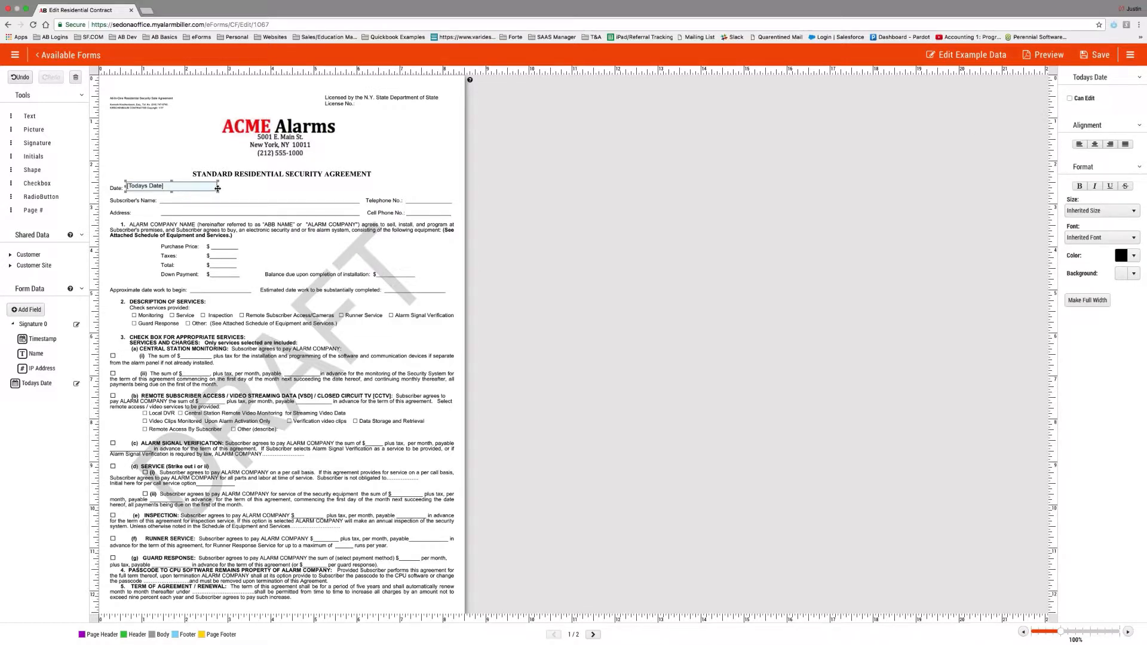
pyautogui.click(1069, 98)
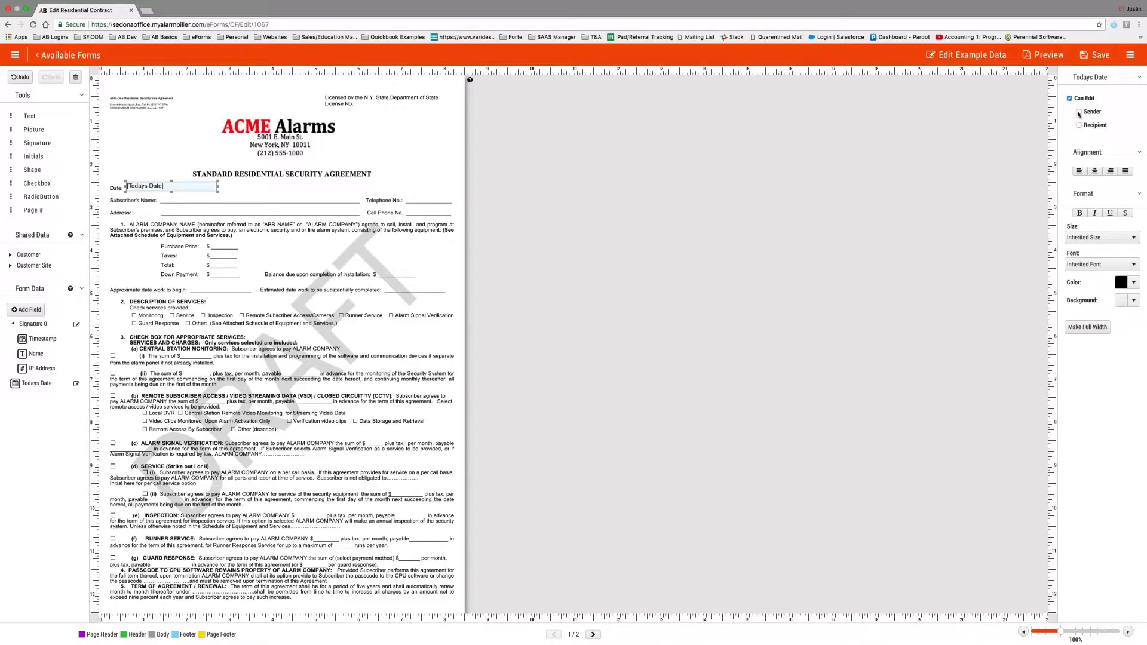
pyautogui.click(1079, 112)
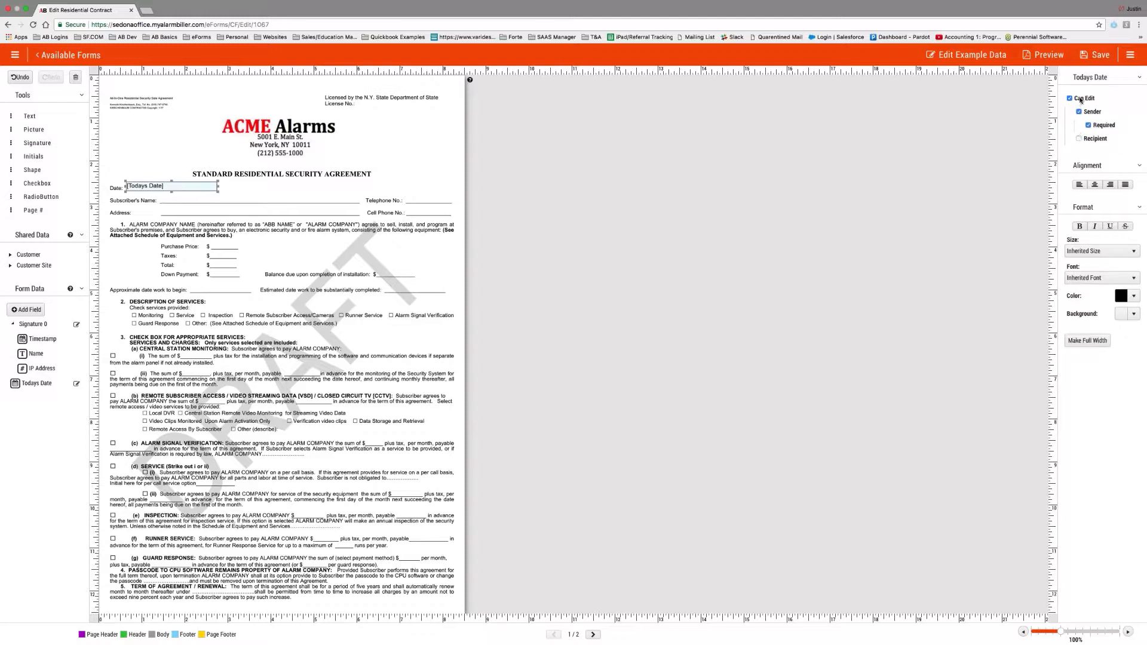
# Make Todays Date required for the sender and not editable by the recipient.
pyautogui.click(1079, 140)
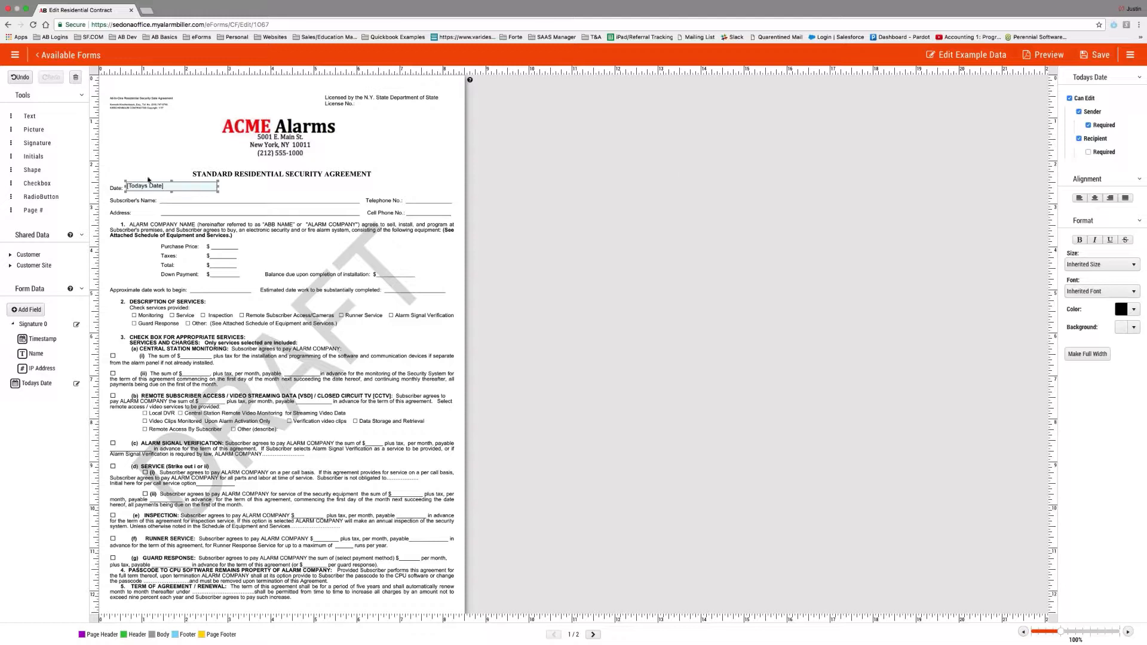
pyautogui.click(1079, 139)
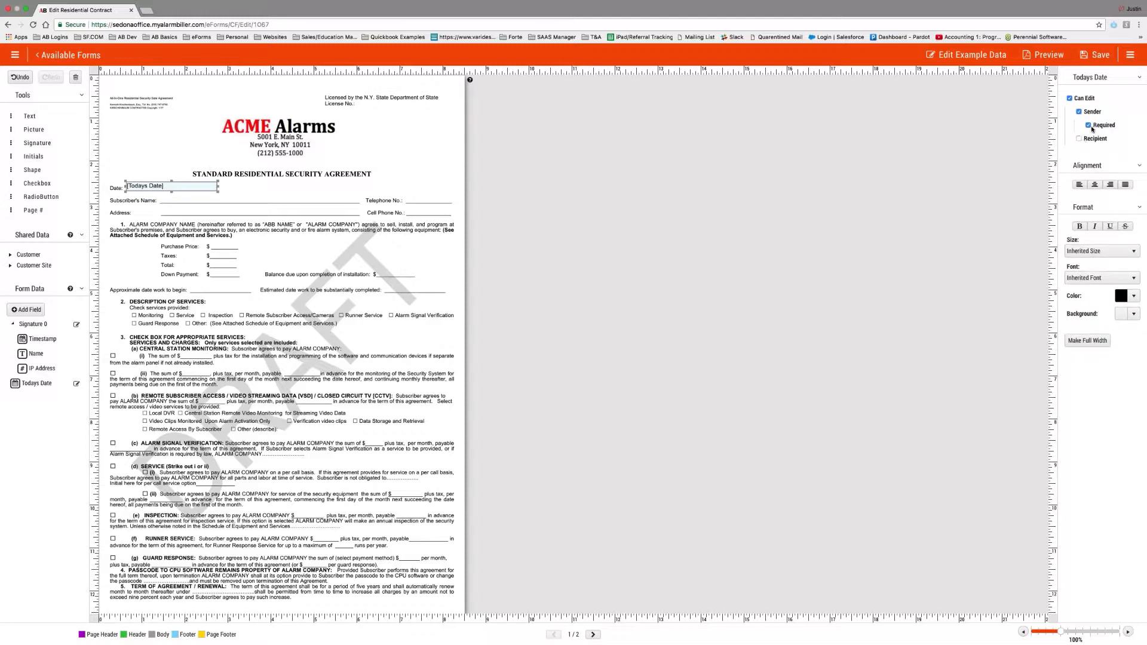
pyautogui.click(1087, 126)
pyautogui.click(1080, 139)
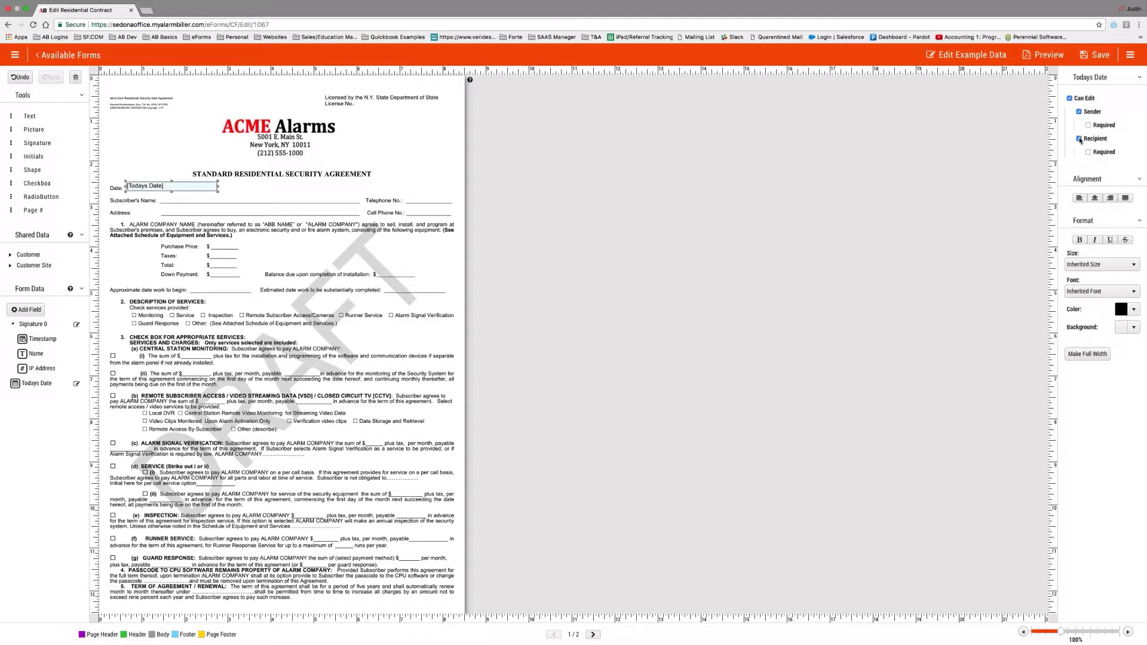
pyautogui.click(1079, 139)
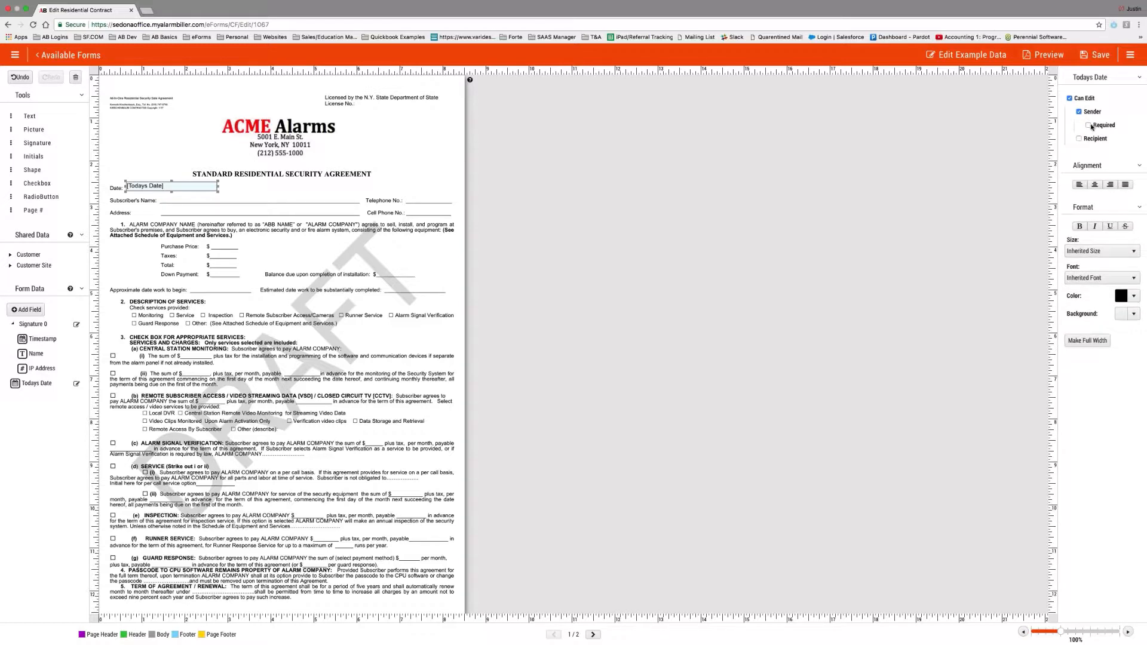
pyautogui.click(1089, 125)
pyautogui.click(13, 324)
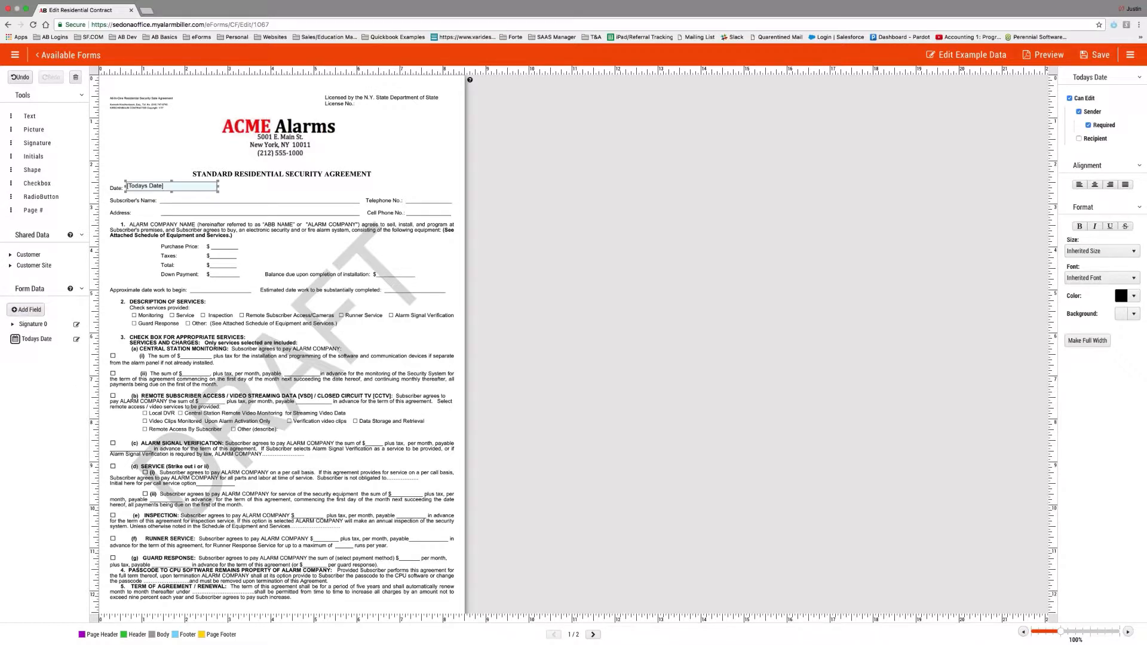
# Drop the Customer Name shared-data field on the Subscriber's Name line and stretch it across the line.
pyautogui.click(11, 255)
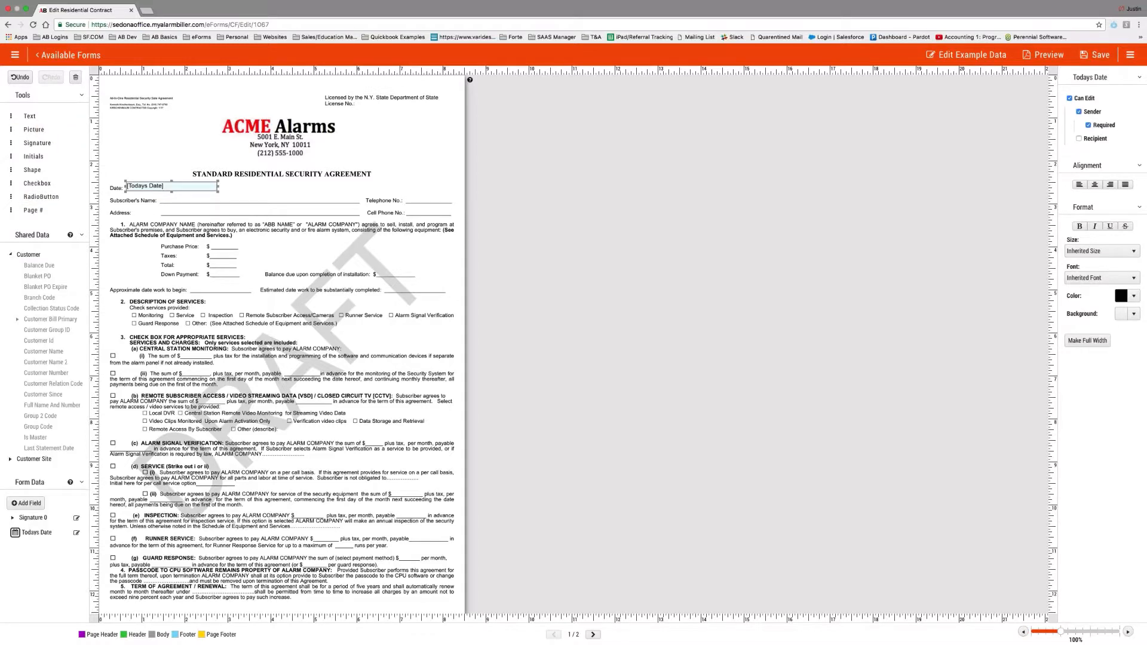
pyautogui.scroll(-1, 29, 268)
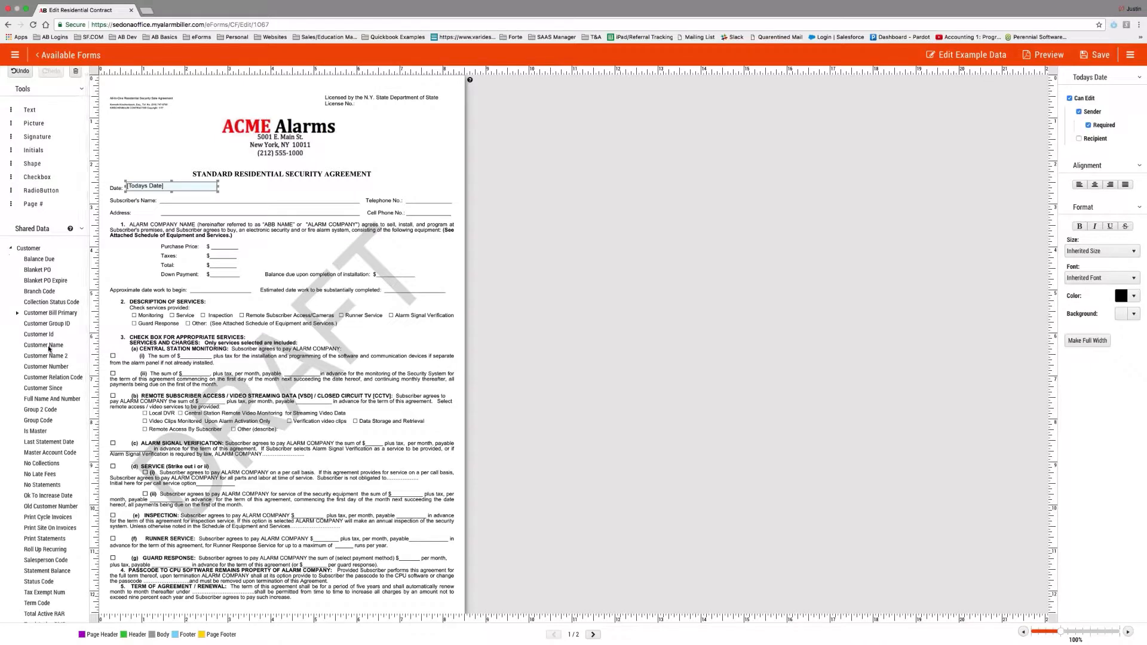
pyautogui.moveTo(48, 345); pyautogui.dragTo(205, 202)
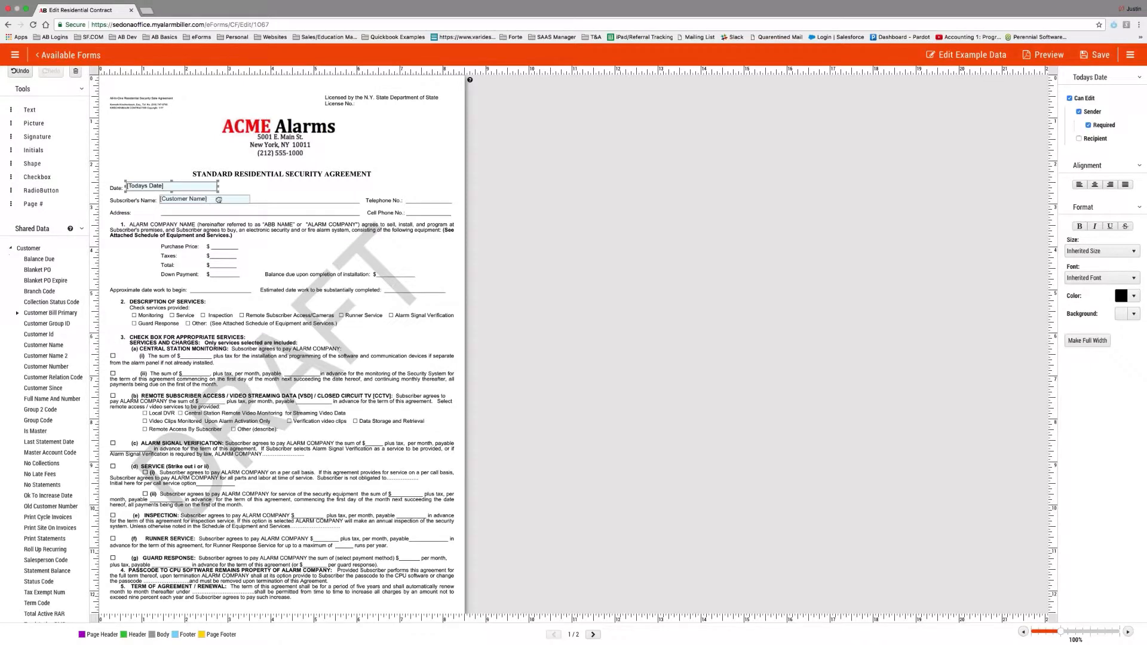
pyautogui.moveTo(294, 199); pyautogui.dragTo(360, 199)
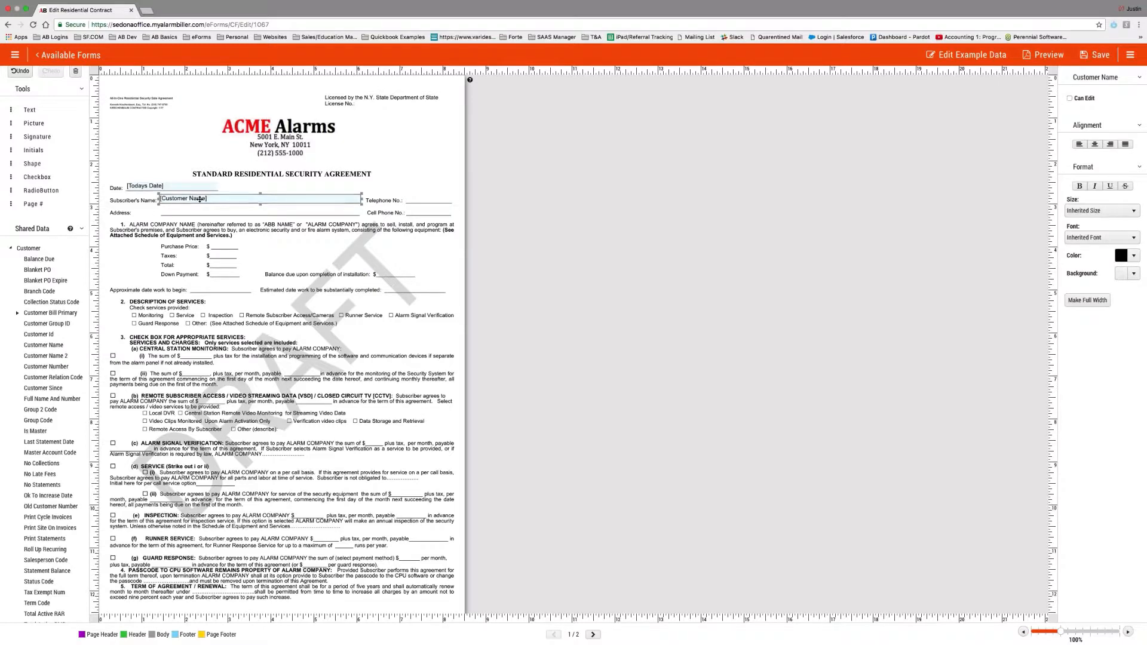
pyautogui.click(10, 248)
pyautogui.click(10, 265)
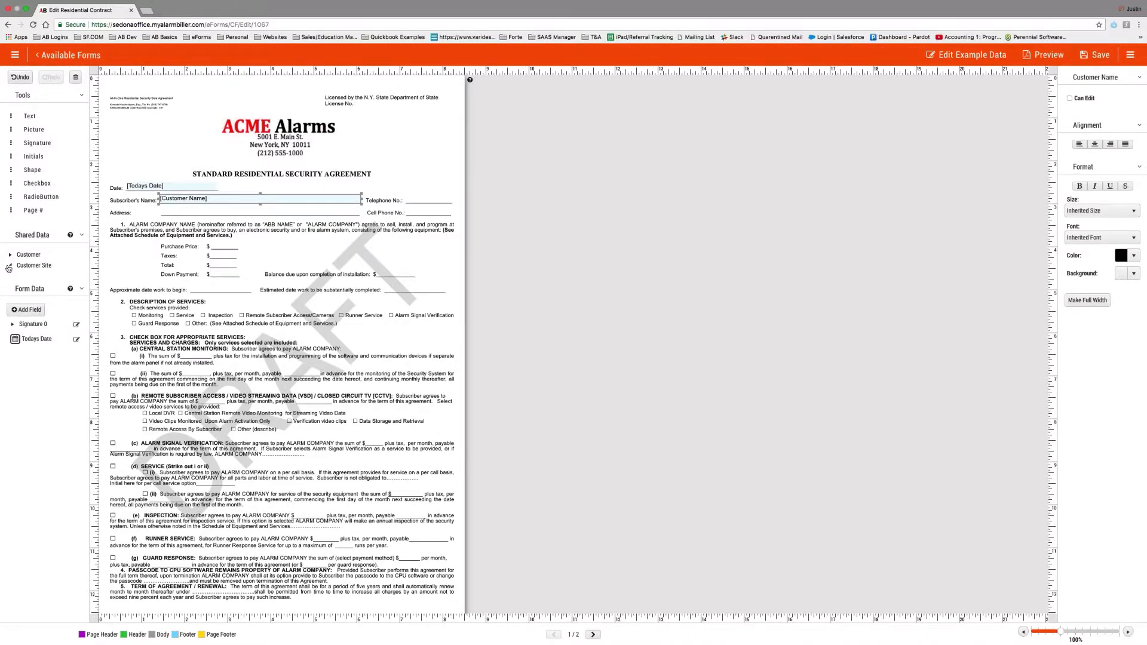
# Place the Customer Site Address 1 field on the Address line and widen it to fill the line.
pyautogui.moveTo(35, 279); pyautogui.dragTo(206, 212)
pyautogui.click(206, 212)
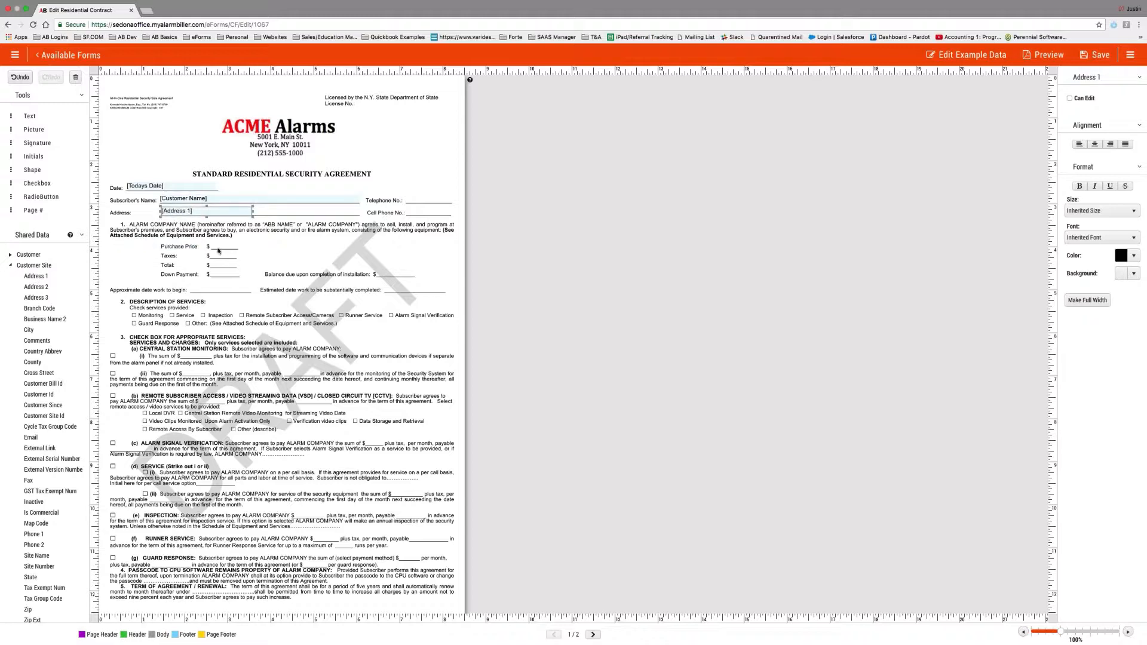
pyautogui.moveTo(253, 212); pyautogui.dragTo(362, 212)
pyautogui.scroll(-1, 30, 360)
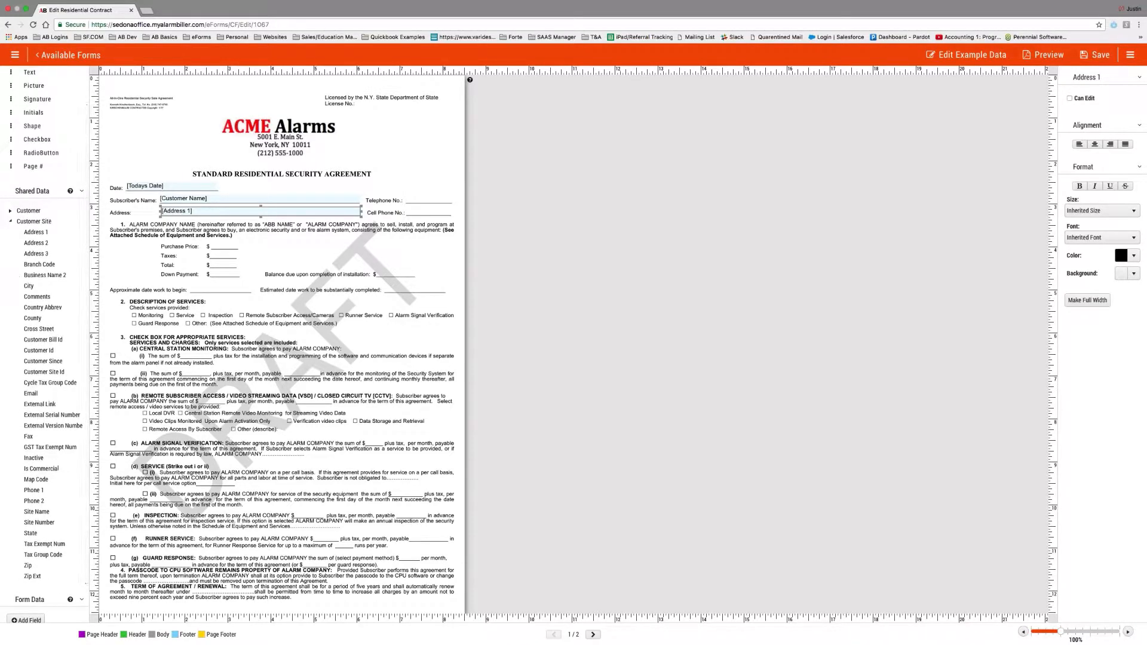
pyautogui.scroll(1, 9, 222)
pyautogui.click(10, 255)
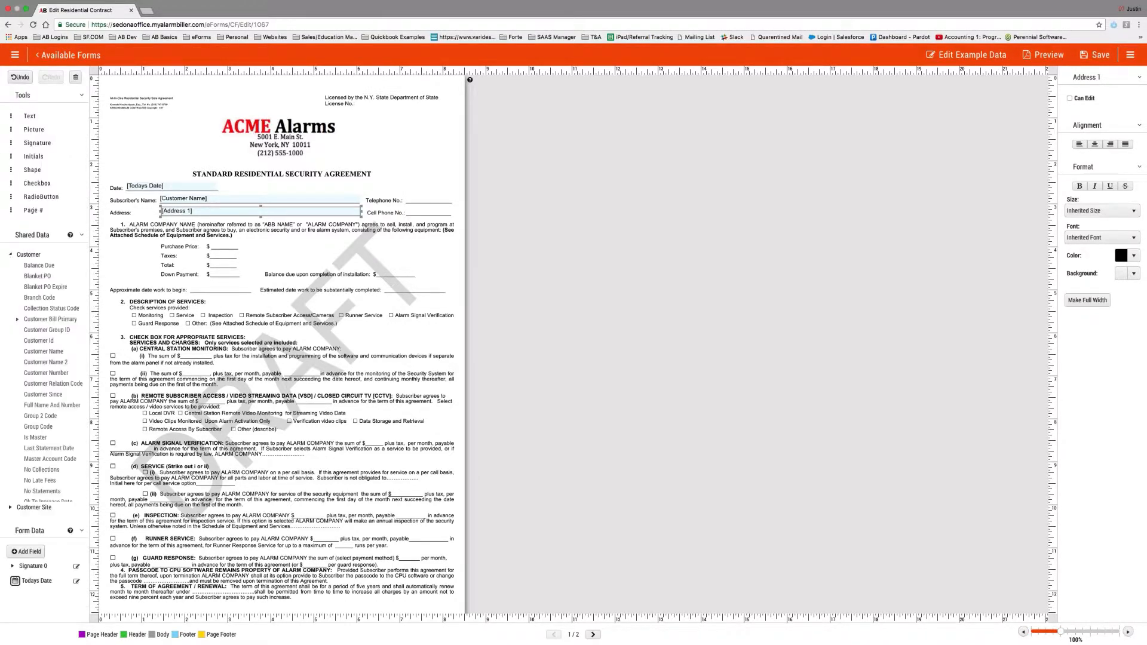
pyautogui.scroll(-2, 57, 361)
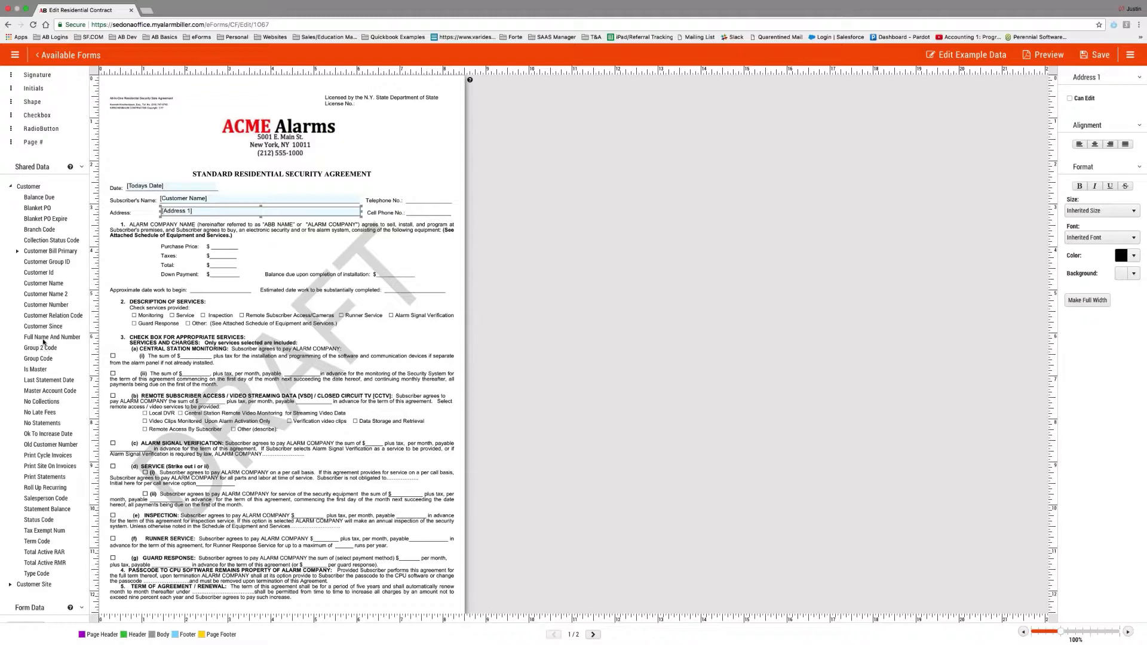
# Put the Customer Bill Primary Phone 1 field next to Telephone No. on page 1.
pyautogui.click(18, 252)
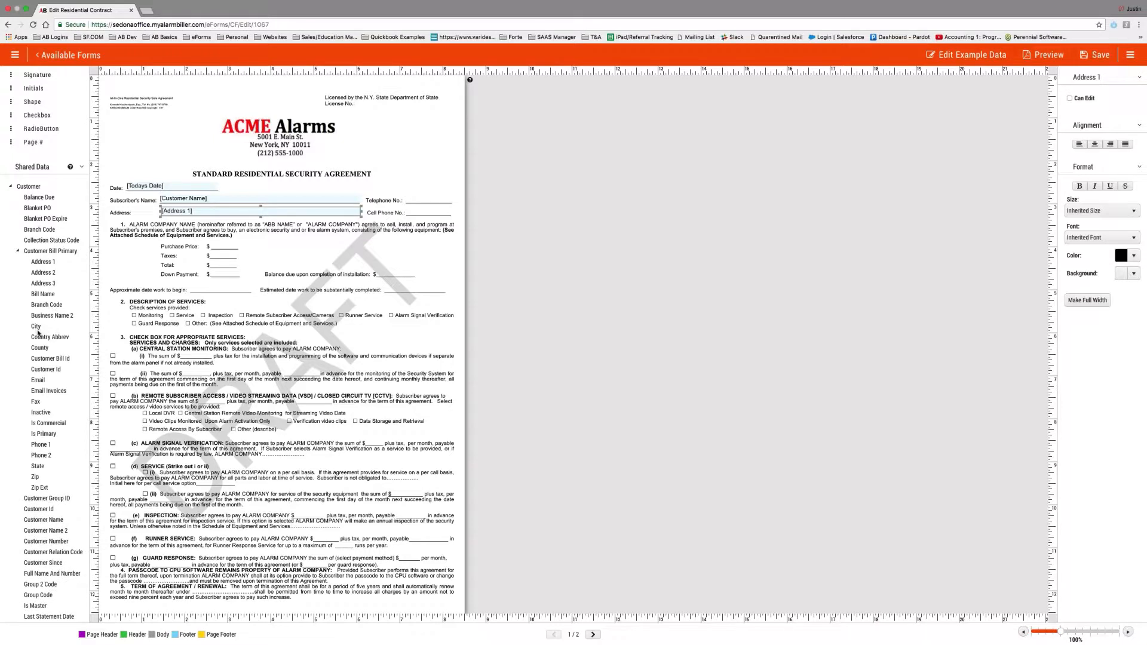
pyautogui.moveTo(50, 446); pyautogui.dragTo(453, 198)
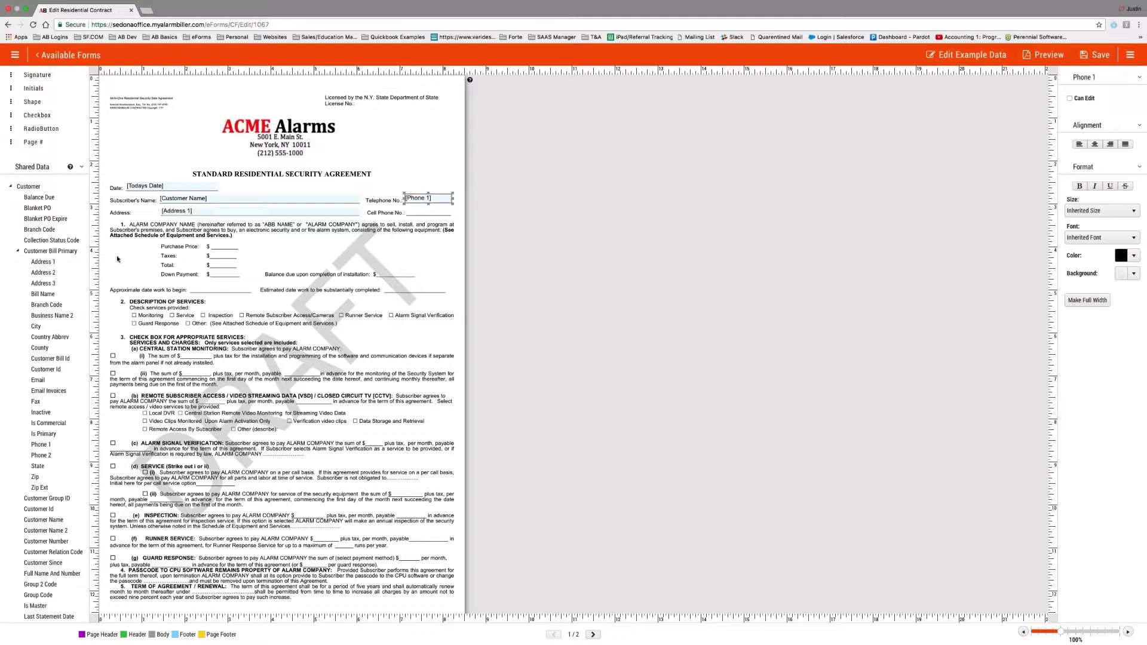
pyautogui.click(17, 250)
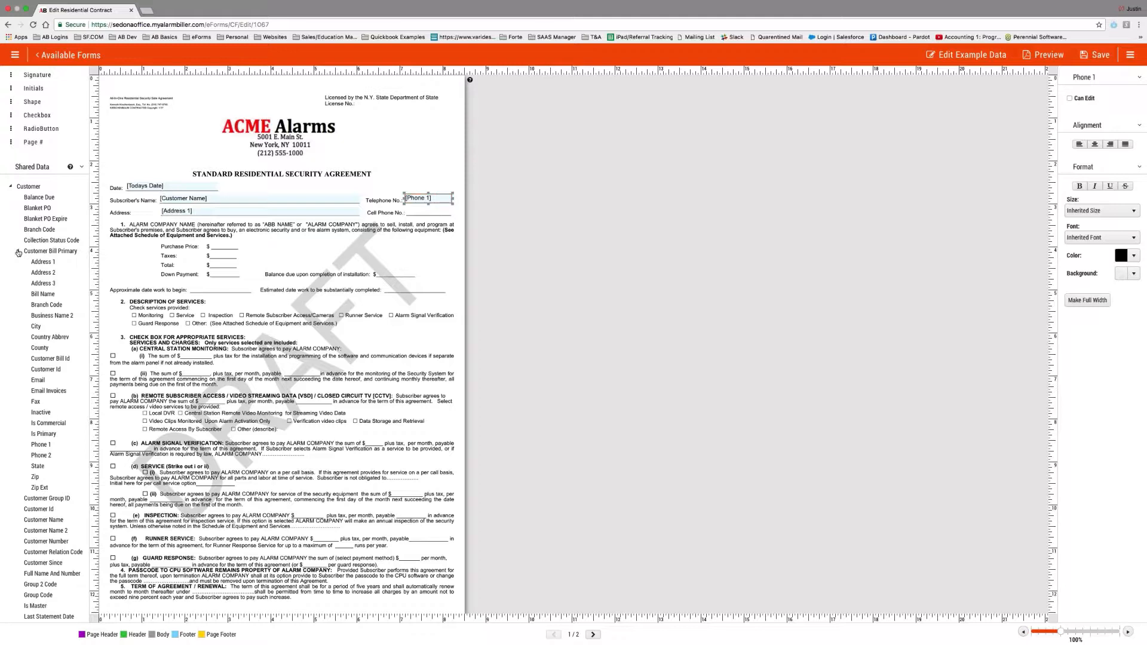
pyautogui.click(10, 188)
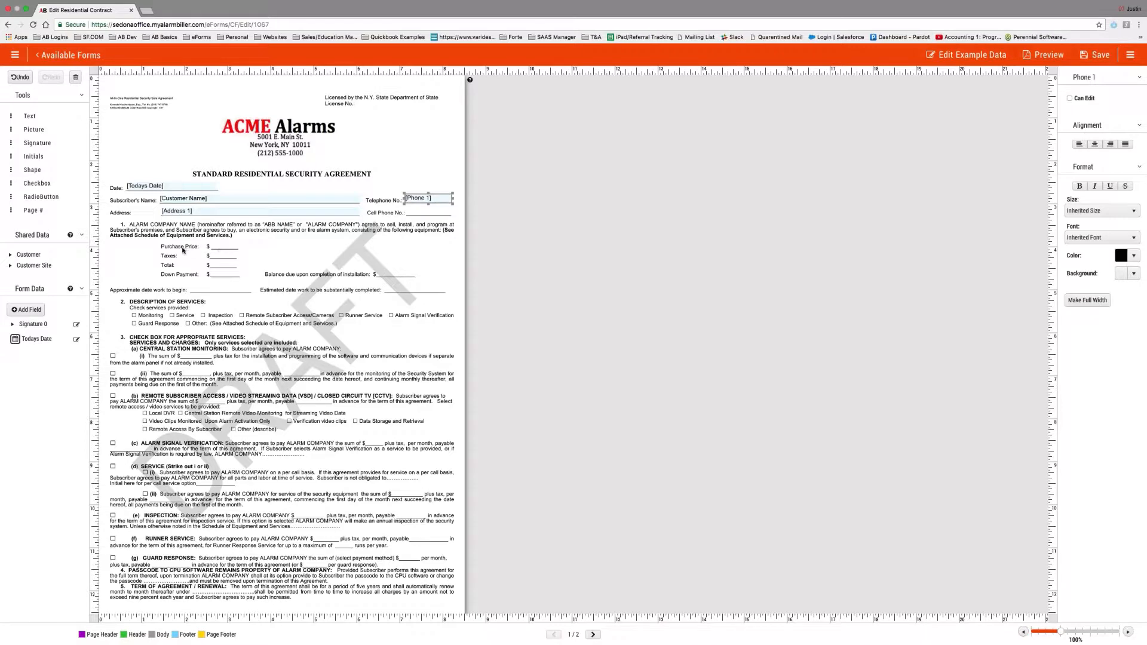
# Add a Number field named PurchasePrice with display text 'Purchase Price'.
pyautogui.click(26, 309)
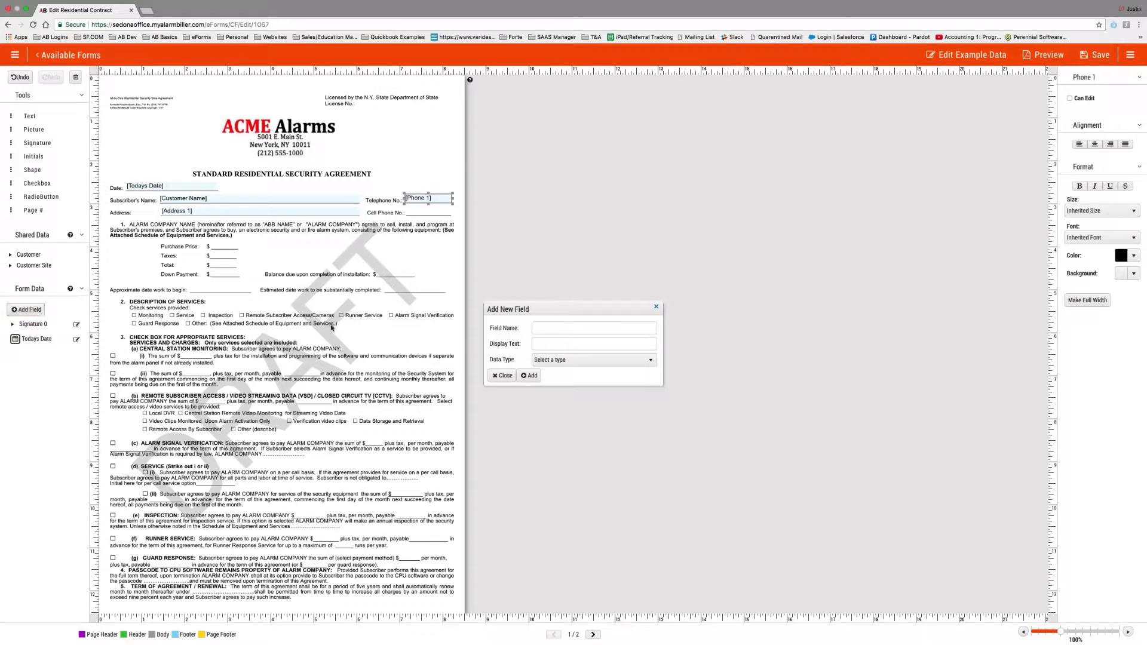
pyautogui.click(571, 327)
pyautogui.write('PurchasePrice')
pyautogui.moveTo(573, 328); pyautogui.dragTo(524, 335)
pyautogui.hotkey('ctrl', 'c')
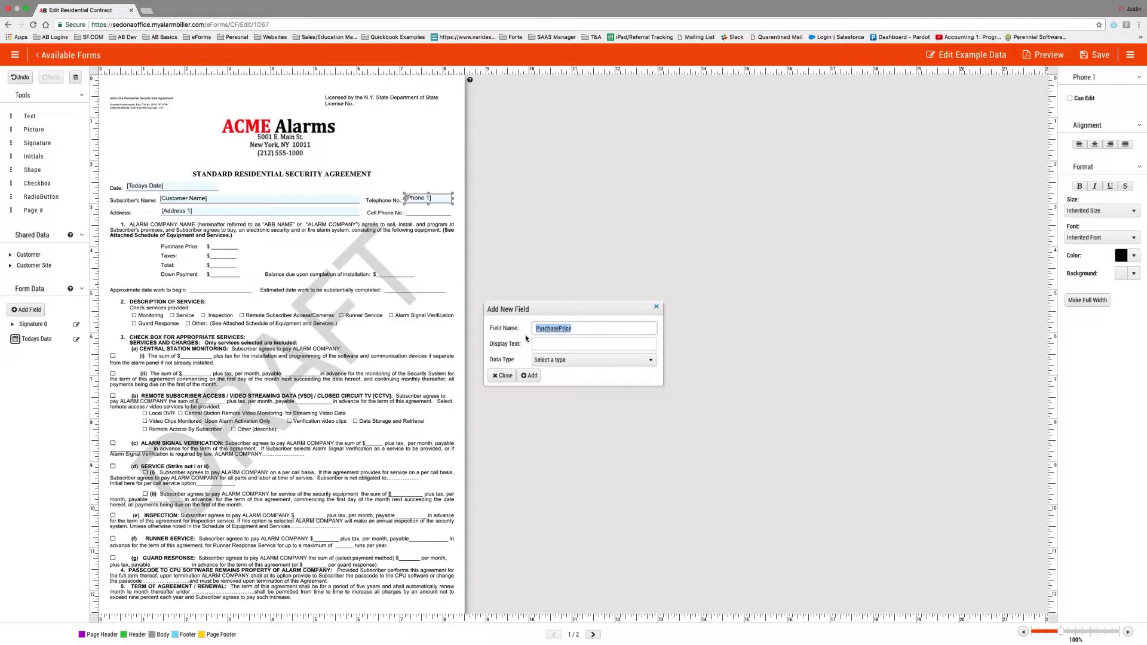
pyautogui.click(554, 345)
pyautogui.hotkey('ctrl', 'v')
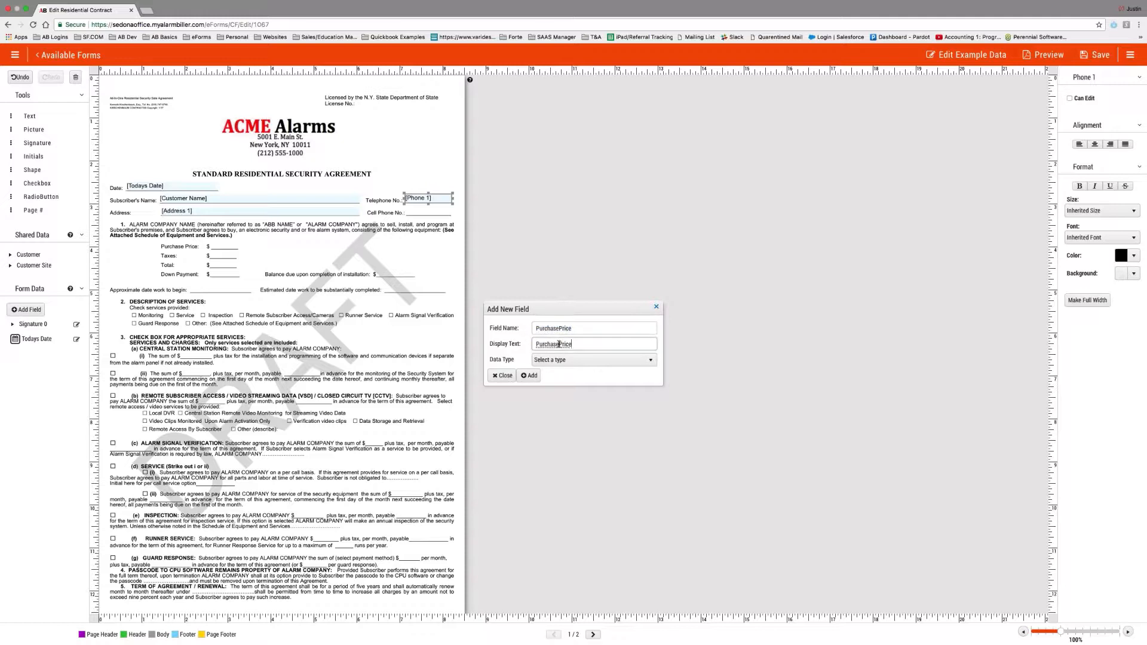
pyautogui.click(558, 345)
pyautogui.click(567, 360)
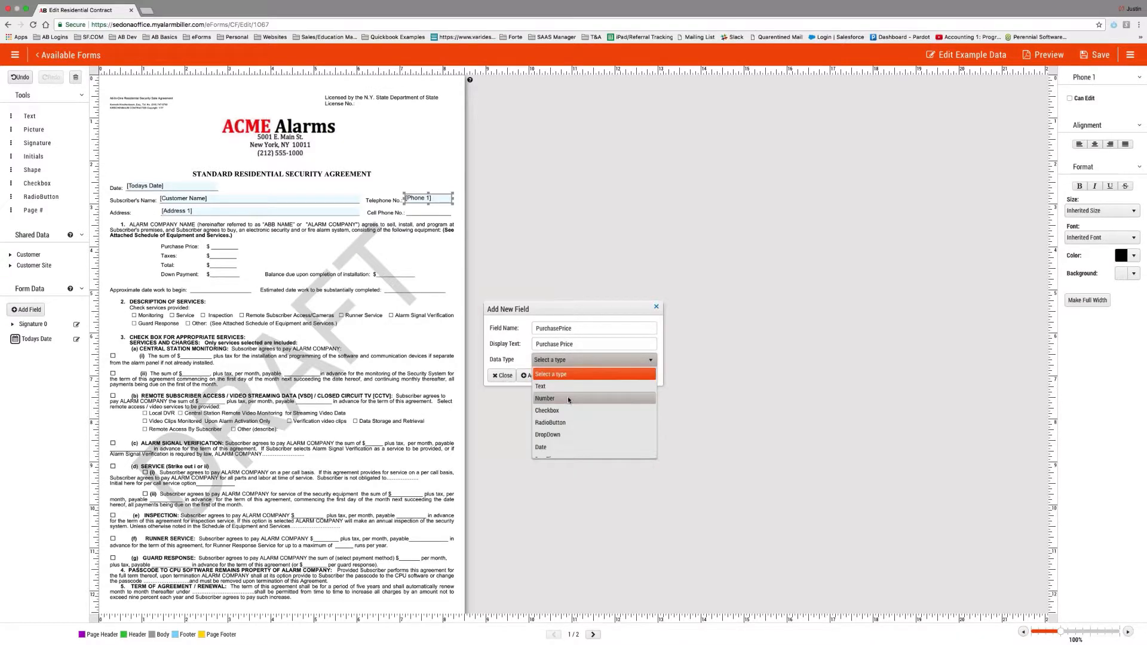
pyautogui.click(568, 398)
pyautogui.click(528, 375)
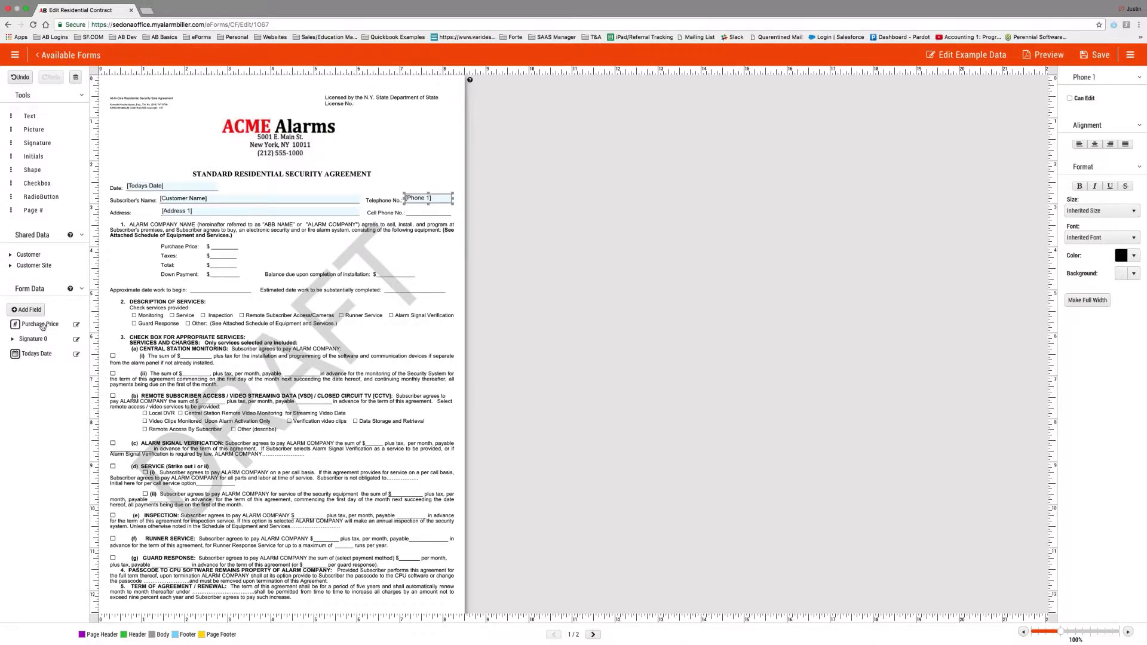
# Place Purchase Price on its line, sender-editable and required, save, then drop a date field on the work-start line.
pyautogui.moveTo(43, 326); pyautogui.dragTo(241, 244)
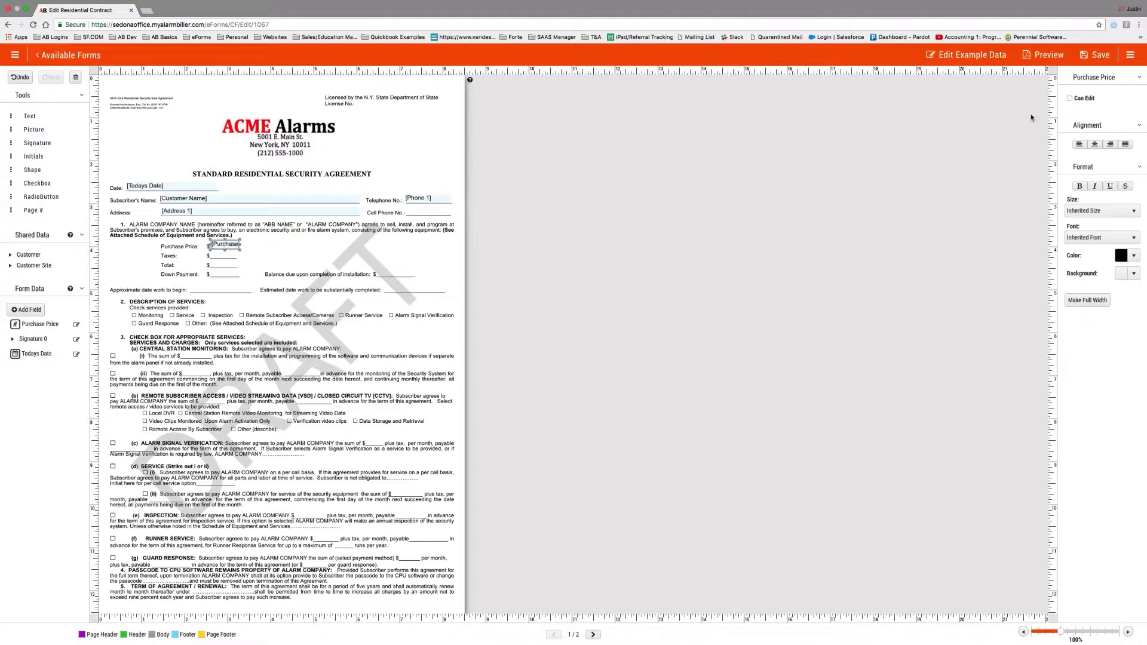
pyautogui.click(1074, 98)
pyautogui.click(1078, 112)
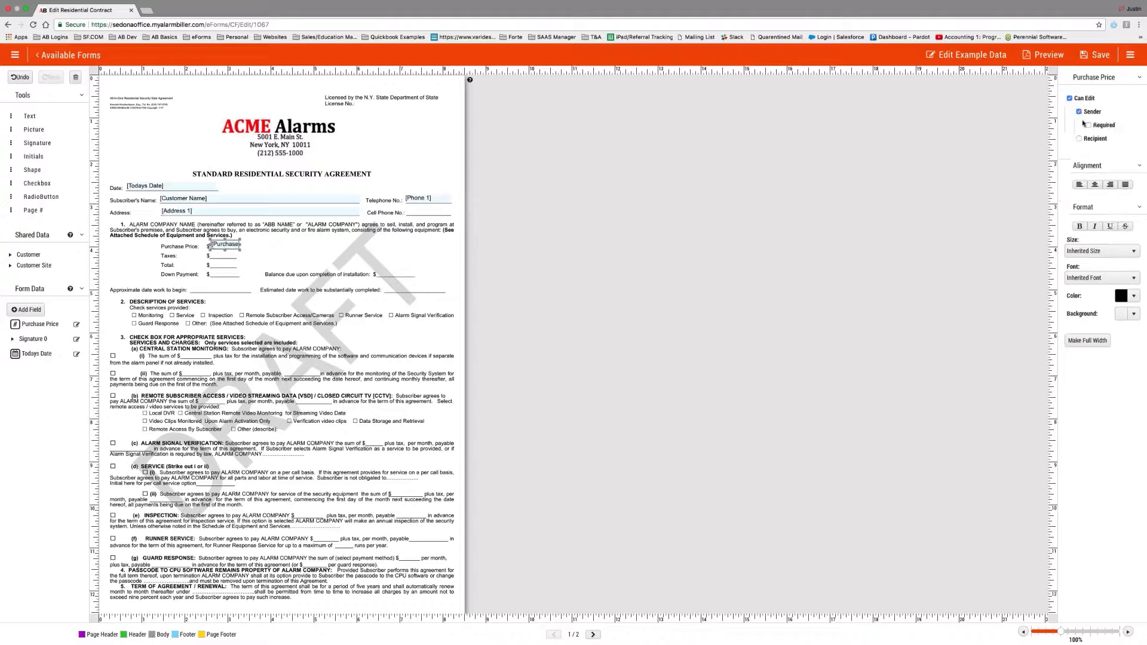
pyautogui.click(1089, 126)
pyautogui.click(1097, 54)
pyautogui.moveTo(40, 354)
pyautogui.mouseDown()
pyautogui.moveTo(235, 289)
pyautogui.moveTo(50, 353)
pyautogui.mouseUp()
# Create a Date-type field named DateOfWork with display text 'Date of Work'.
pyautogui.click(26, 310)
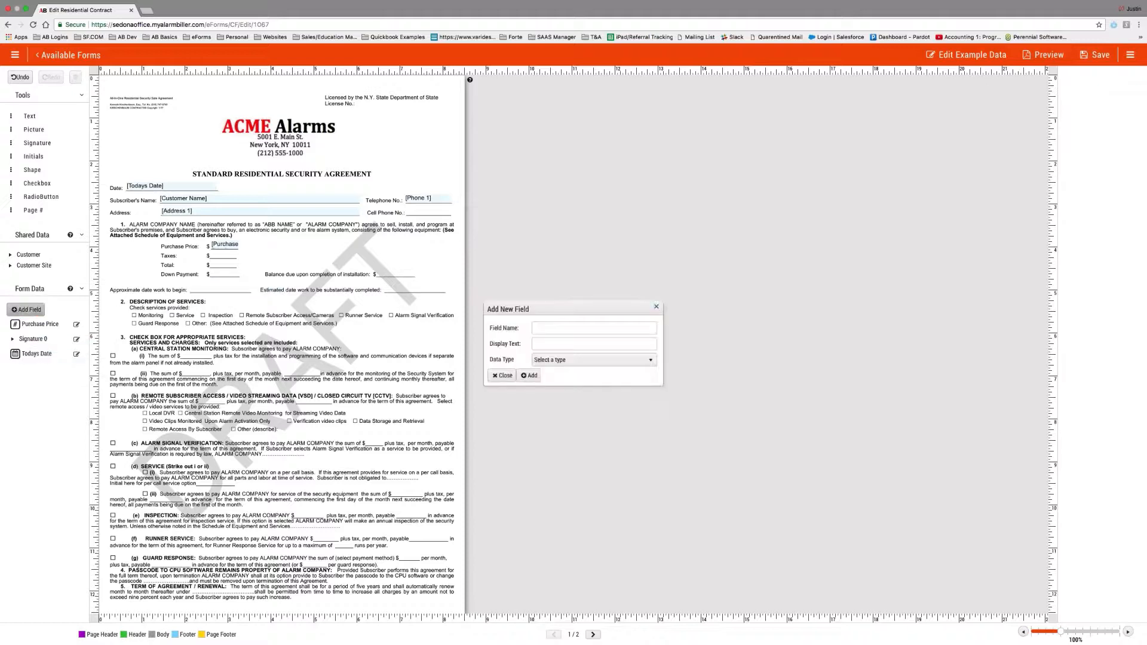
pyautogui.click(548, 329)
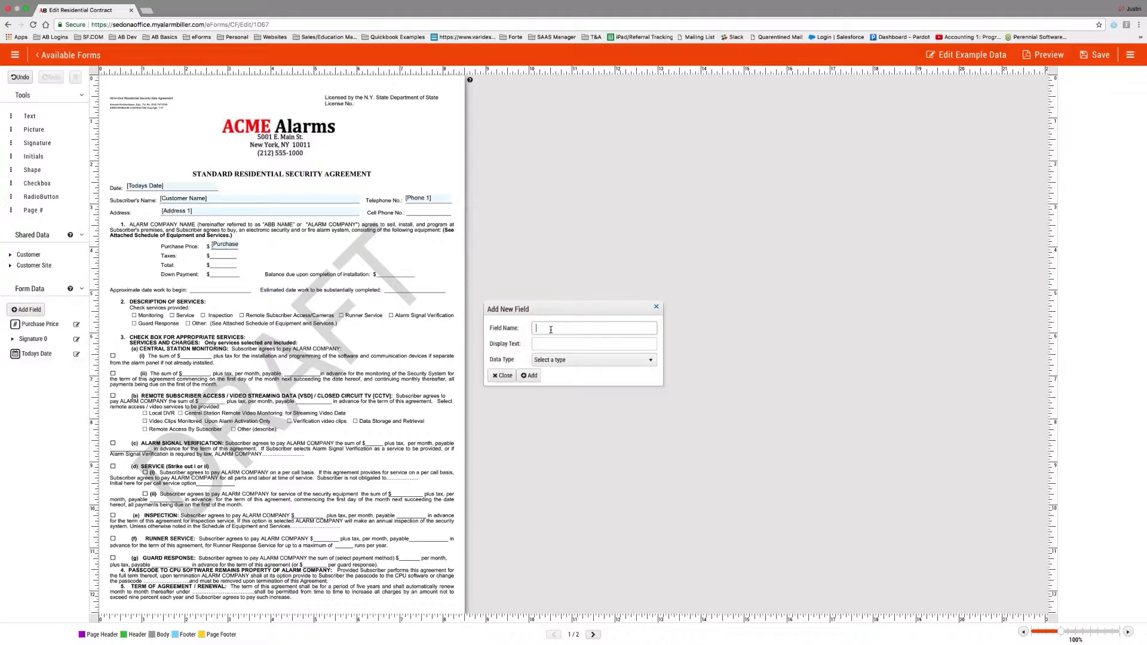
pyautogui.write('Dated')
pyautogui.write('Work')
pyautogui.press('Tab')
pyautogui.write('Work')
pyautogui.press('BackSpace')
pyautogui.write('Date of Work')
pyautogui.press('Tab')
pyautogui.click(572, 363)
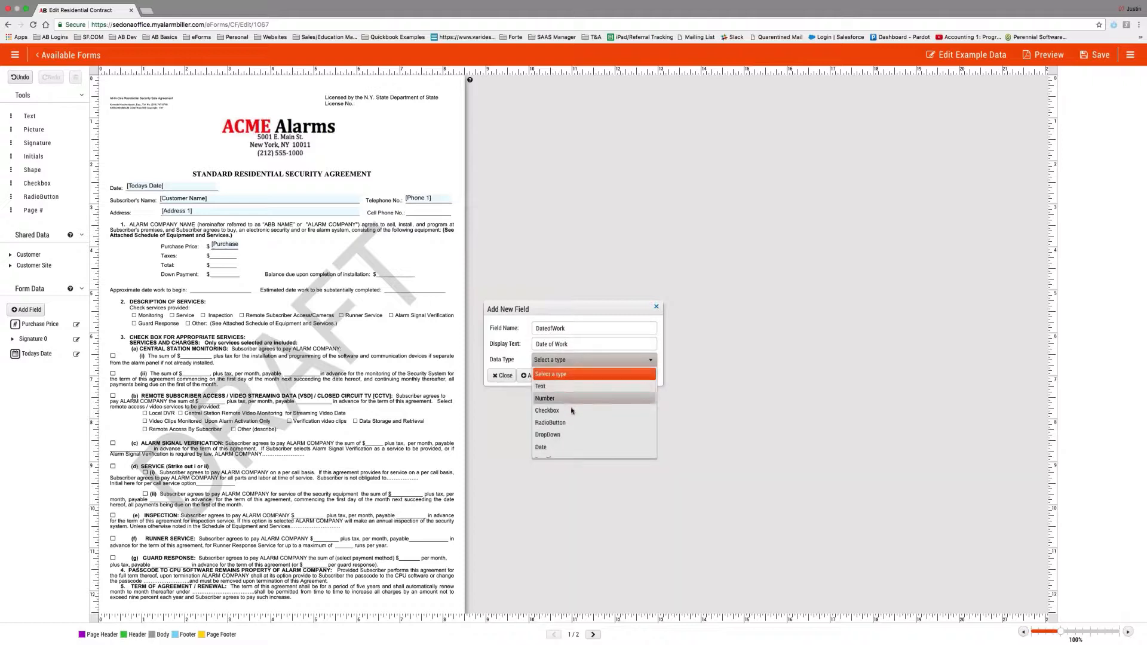
pyautogui.scroll(-1, 567, 414)
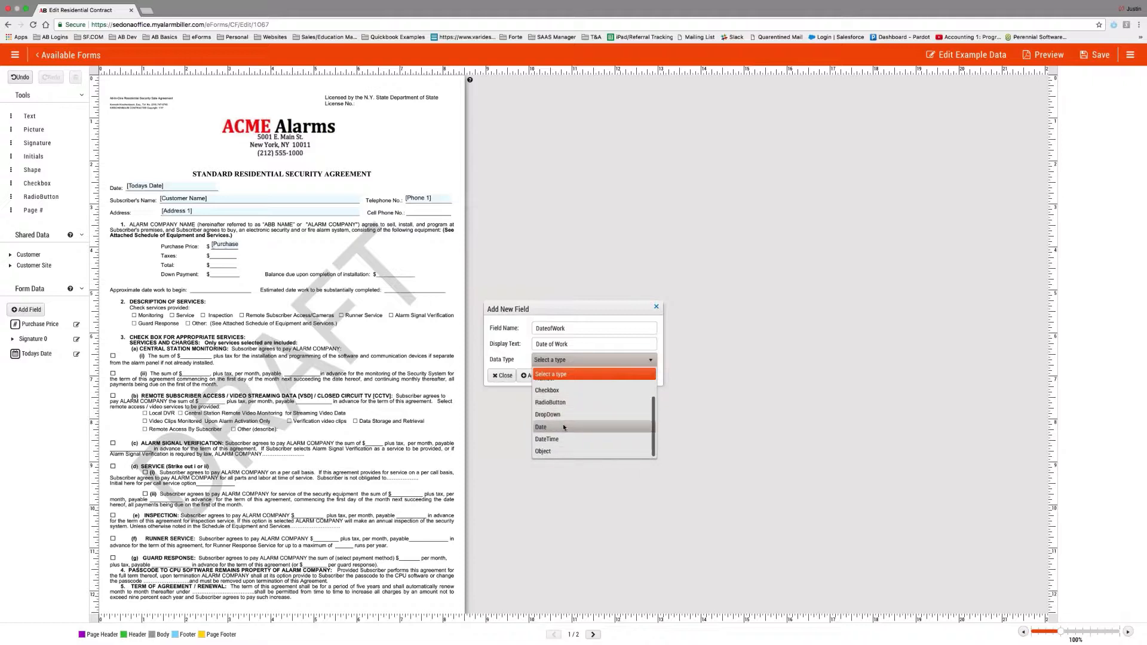
pyautogui.click(564, 428)
pyautogui.click(538, 376)
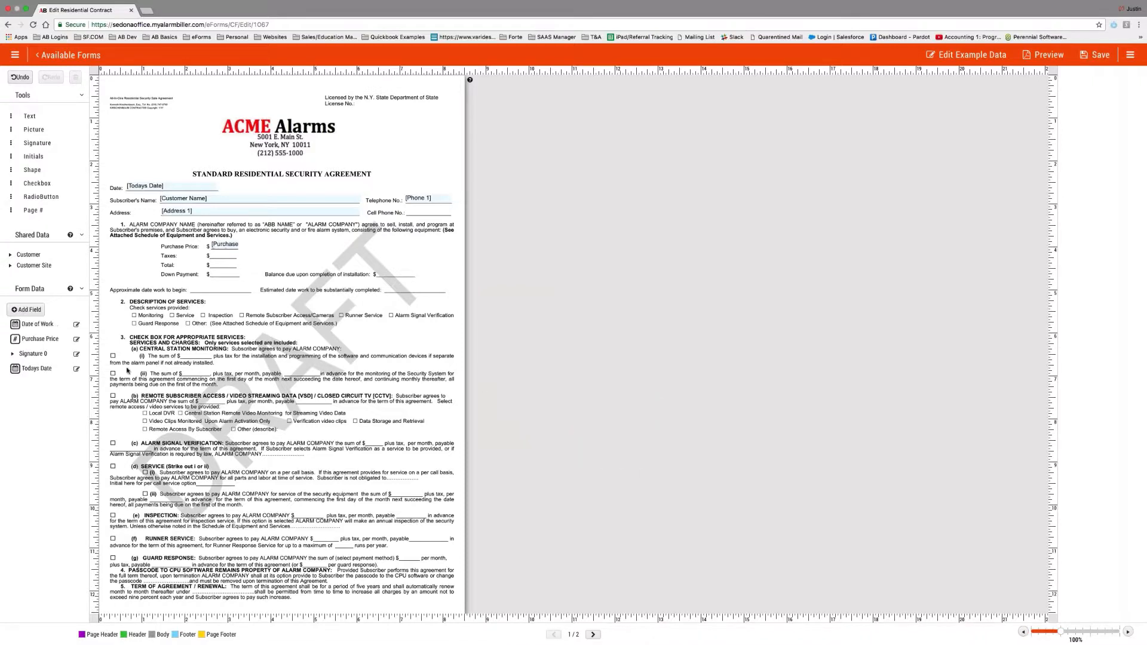
# Place Date of Work beside the approximate start date line, sender-editable and required, and save.
pyautogui.moveTo(25, 333); pyautogui.dragTo(258, 290)
pyautogui.click(1069, 98)
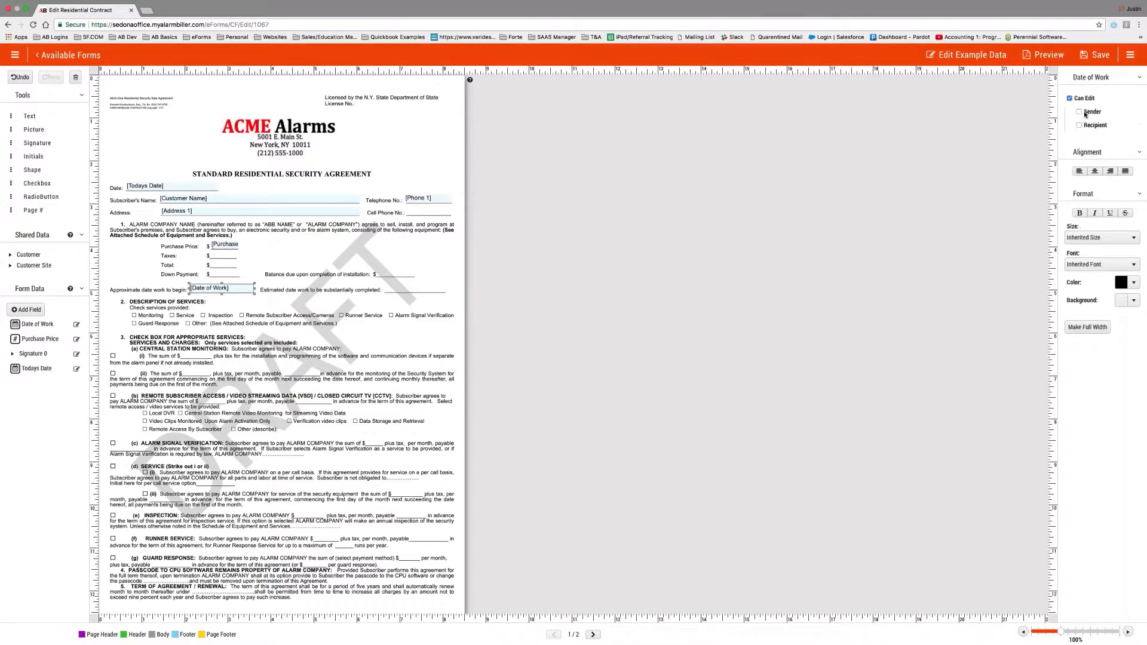
pyautogui.click(1079, 111)
pyautogui.click(1088, 125)
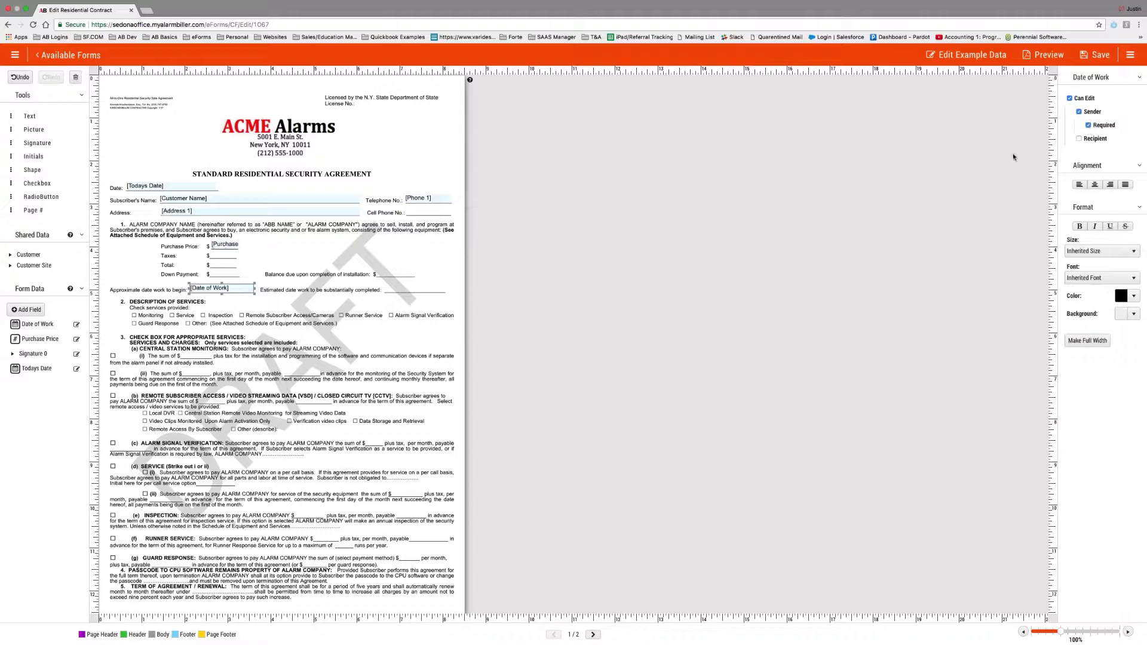
pyautogui.click(1096, 55)
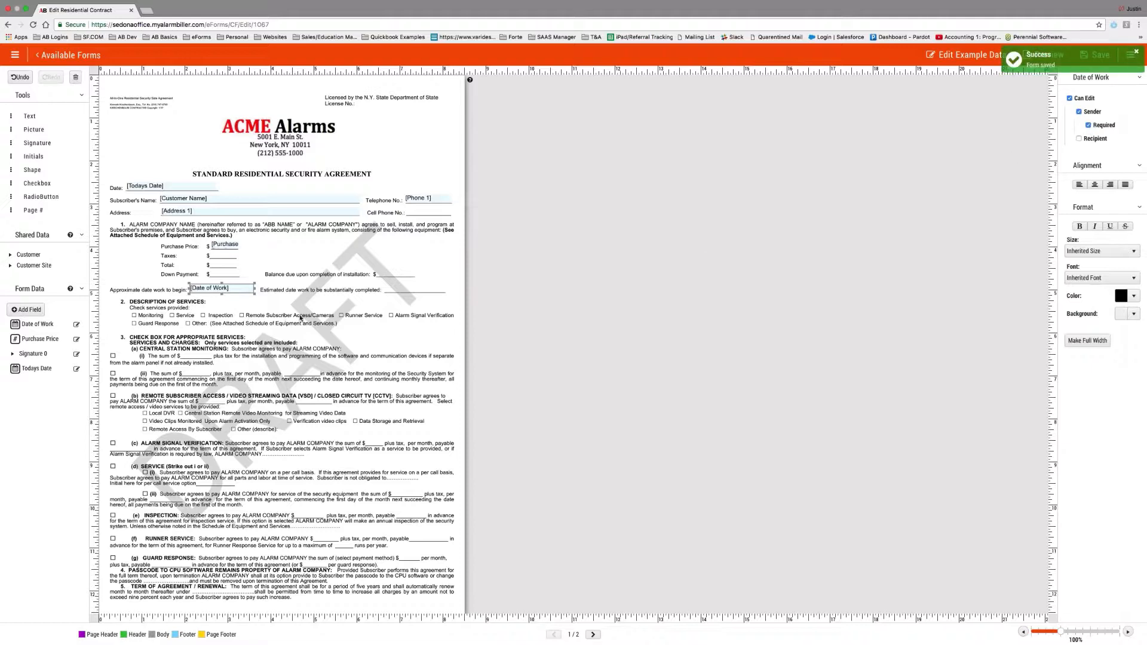
# Place an unlabelled checkbox aligned over the printed Monitoring box.
pyautogui.moveTo(36, 184); pyautogui.dragTo(153, 315)
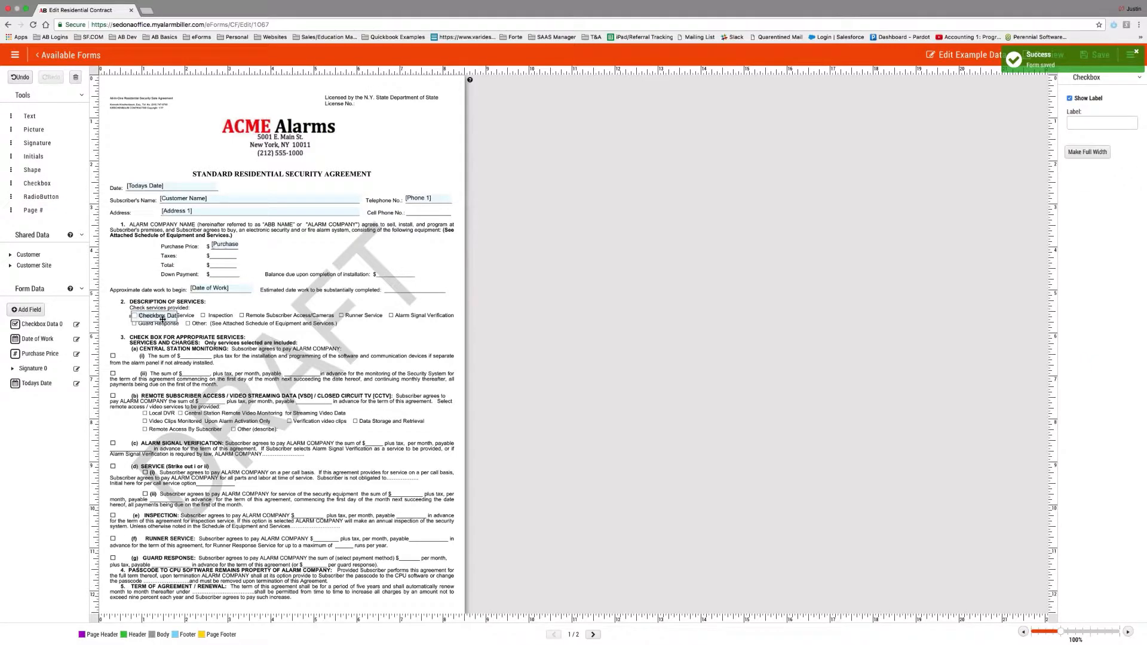
pyautogui.click(1069, 99)
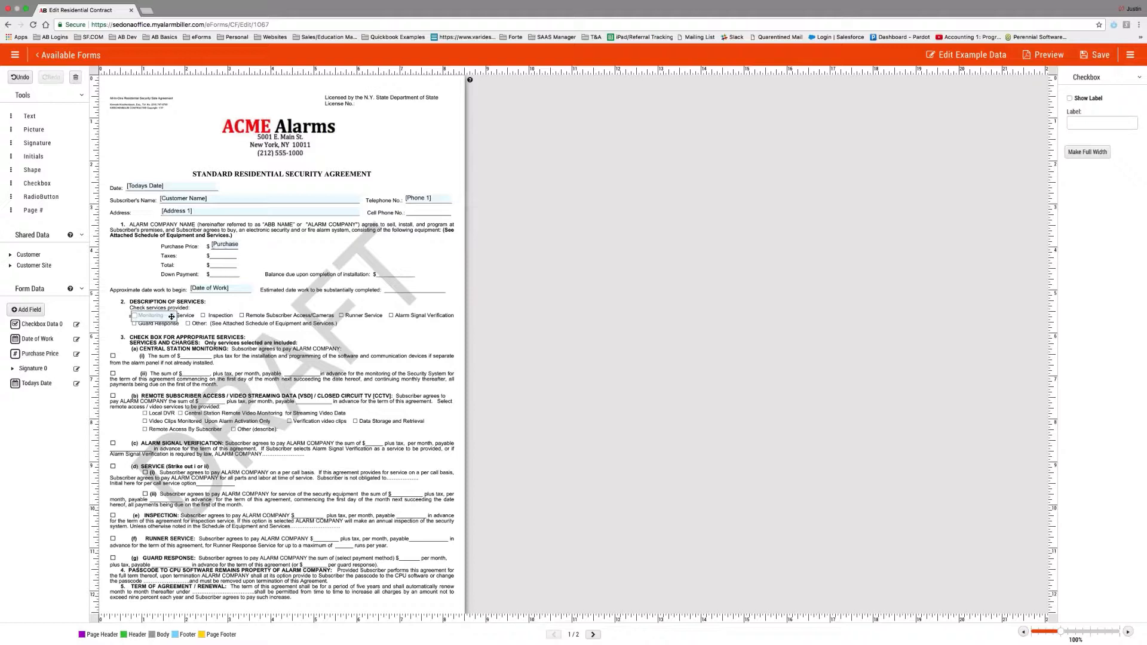
pyautogui.moveTo(171, 317); pyautogui.dragTo(137, 316)
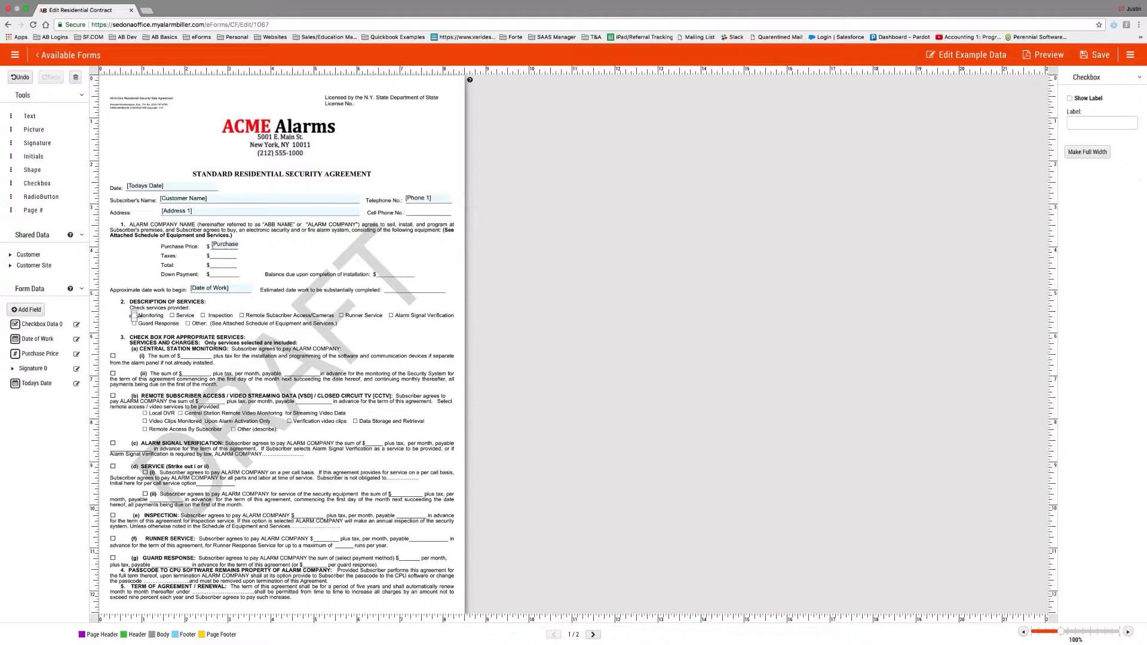
# Rename Checkbox Data 0's display text to 'Monitoring' and add an unlabelled checkbox on the Service box.
pyautogui.click(76, 324)
pyautogui.tripleClick(579, 355)
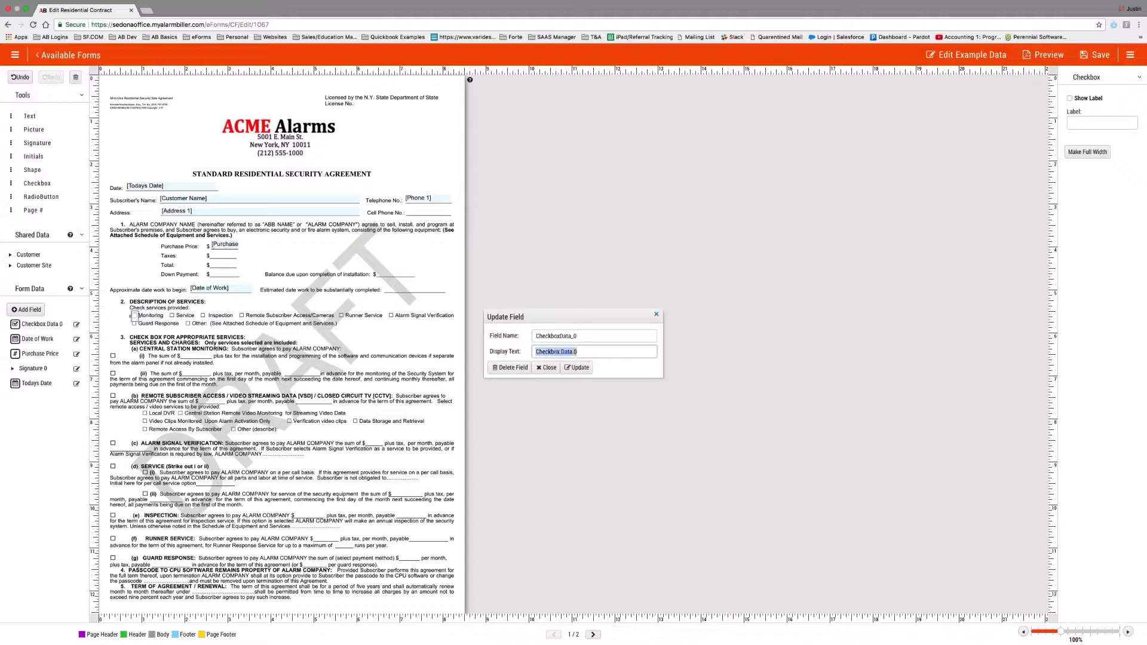
pyautogui.write('Monitoring')
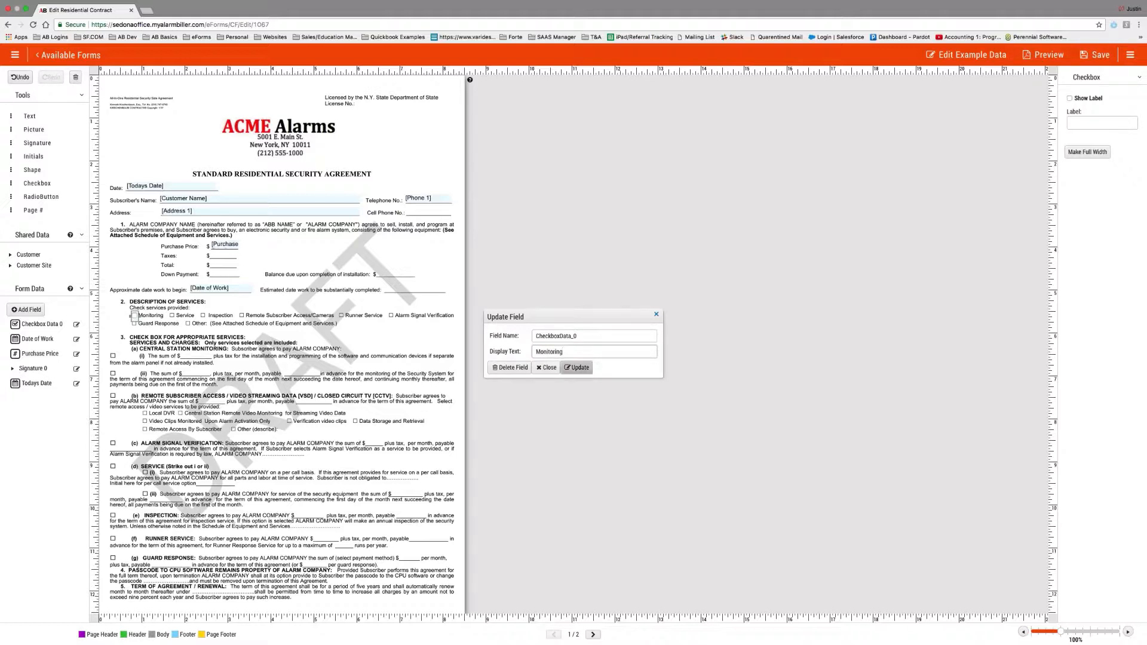
pyautogui.click(577, 368)
pyautogui.moveTo(37, 181); pyautogui.dragTo(185, 316)
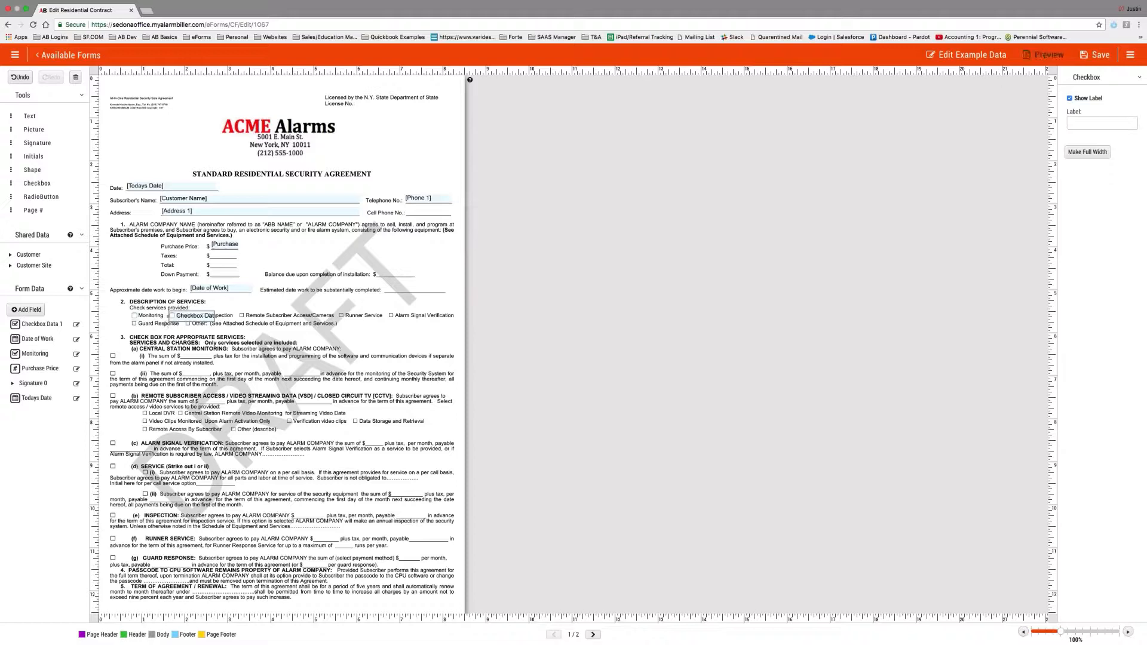
pyautogui.click(1069, 98)
# Start a new RadioButton field named CentralStation with display text 'Central Station'.
pyautogui.click(26, 310)
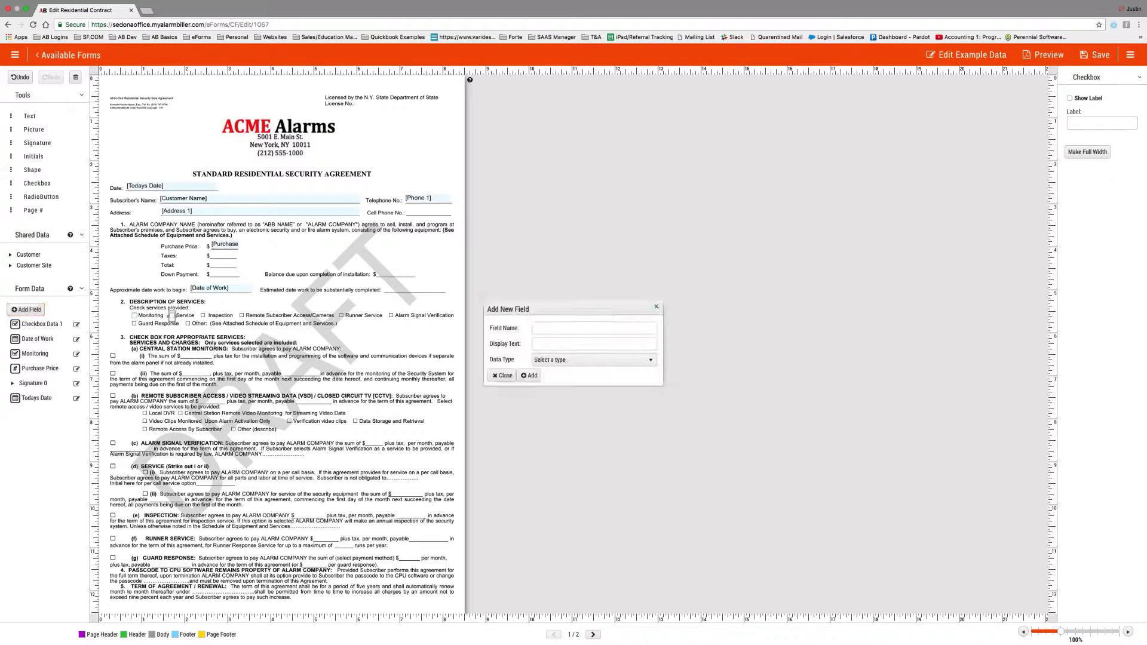
pyautogui.click(582, 331)
pyautogui.write('CentralS')
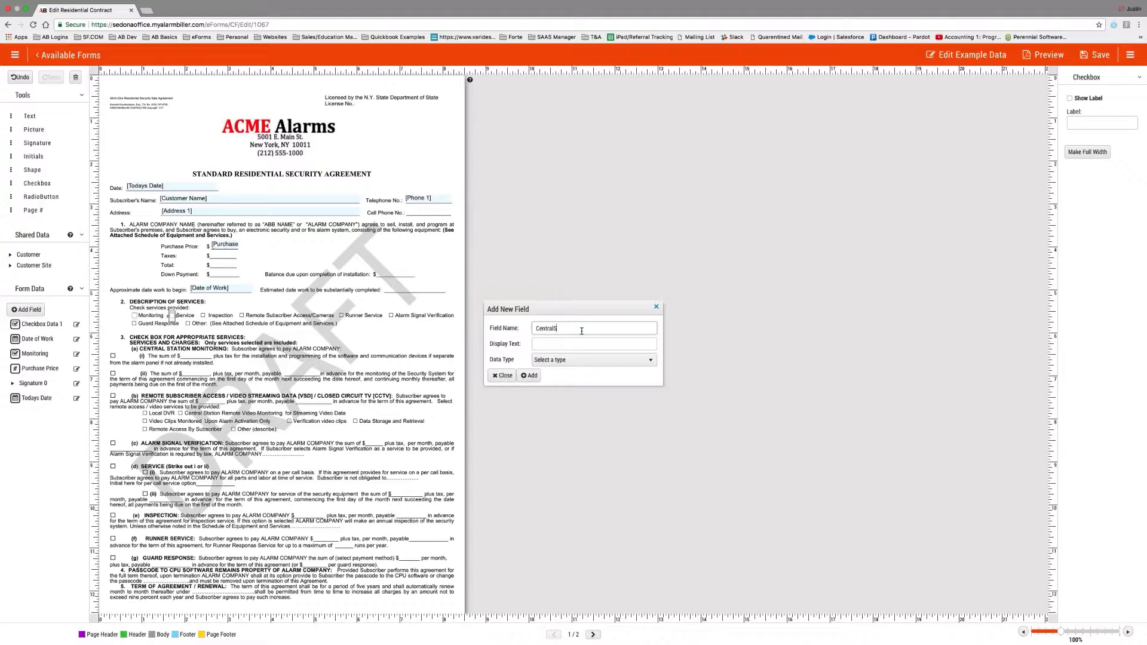
pyautogui.write('tation')
pyautogui.press('Tab')
pyautogui.write('Cent')
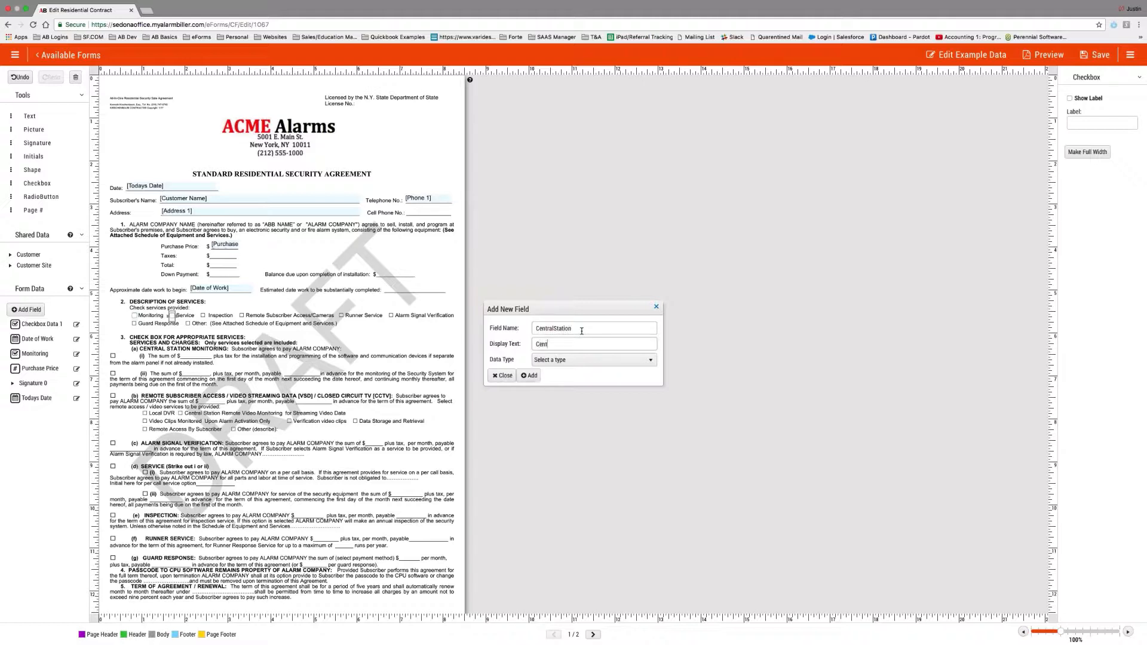
pyautogui.write('ral Station')
pyautogui.click(573, 359)
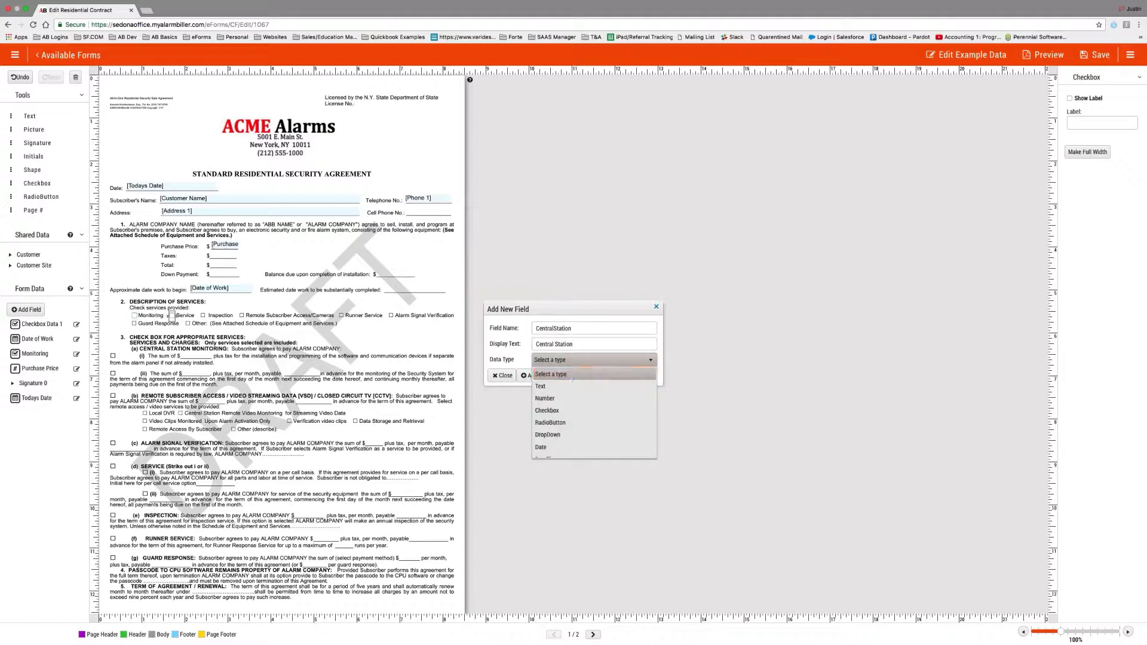
pyautogui.click(565, 402)
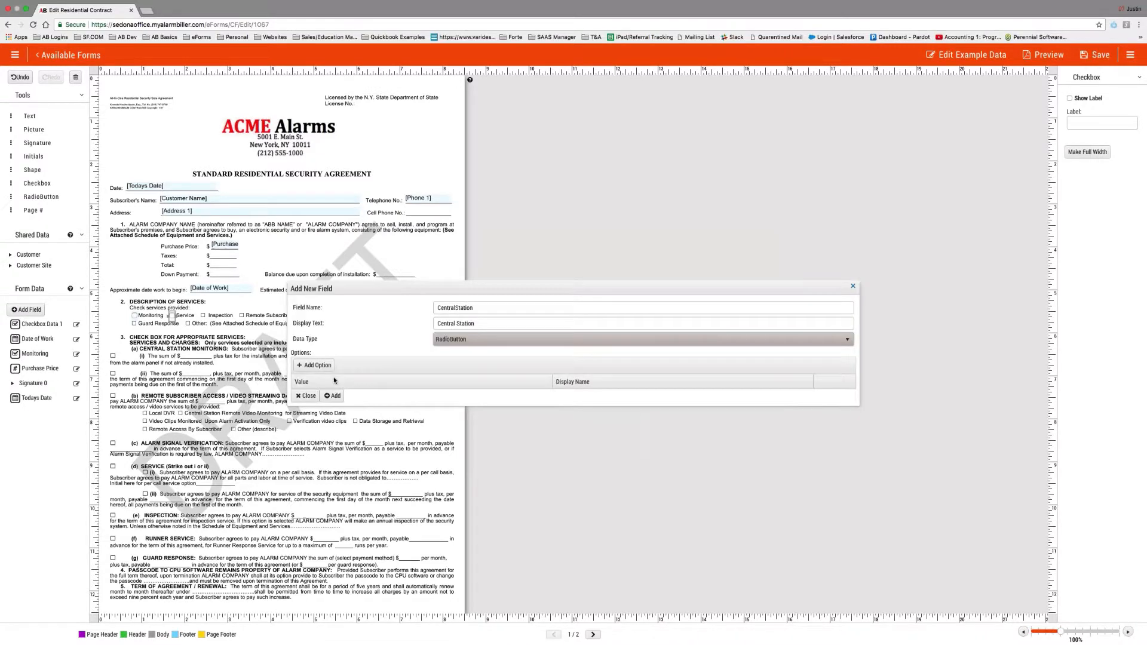
# Give it the options 1 (i) and 2 (ii) and create the field.
pyautogui.click(314, 365)
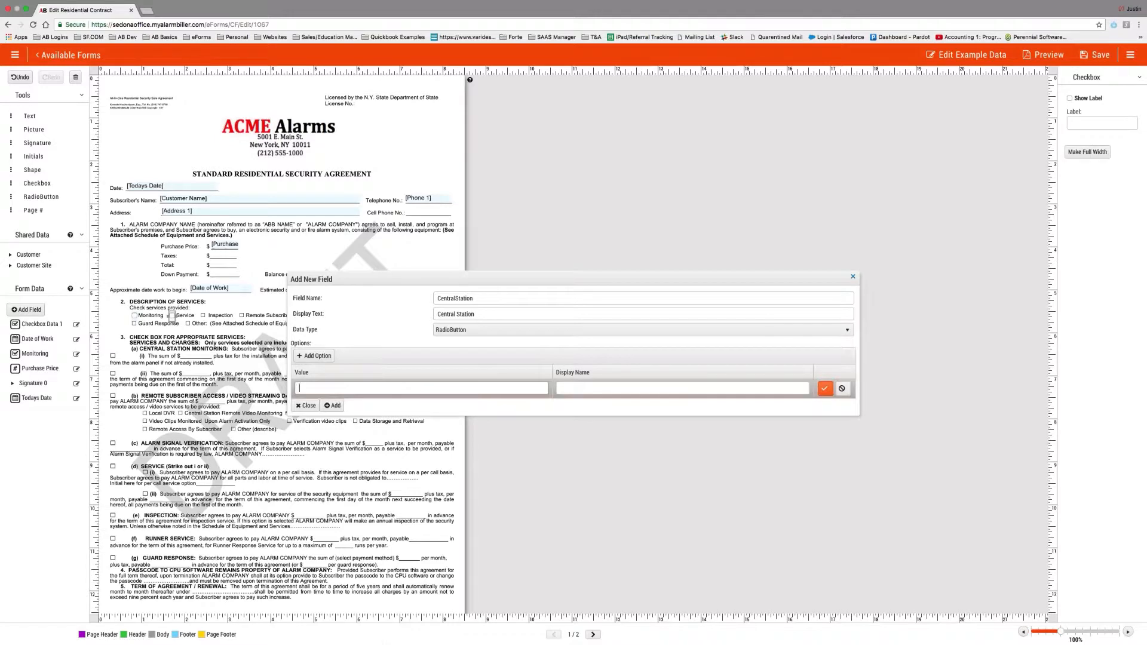
pyautogui.click(587, 389)
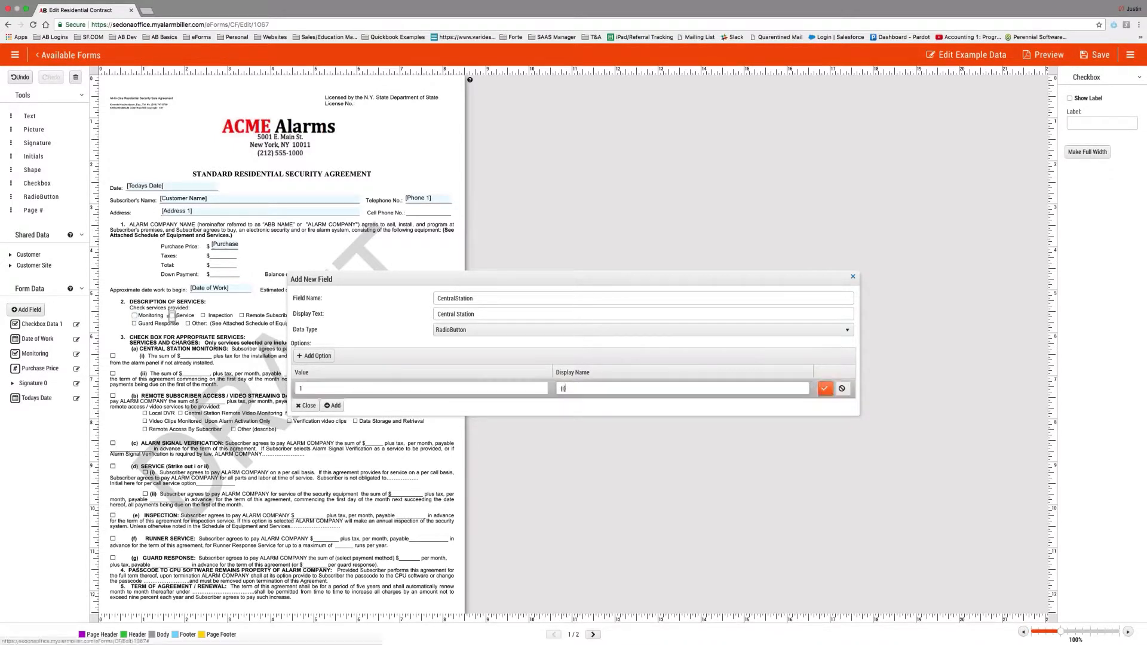
pyautogui.click(824, 389)
pyautogui.click(314, 356)
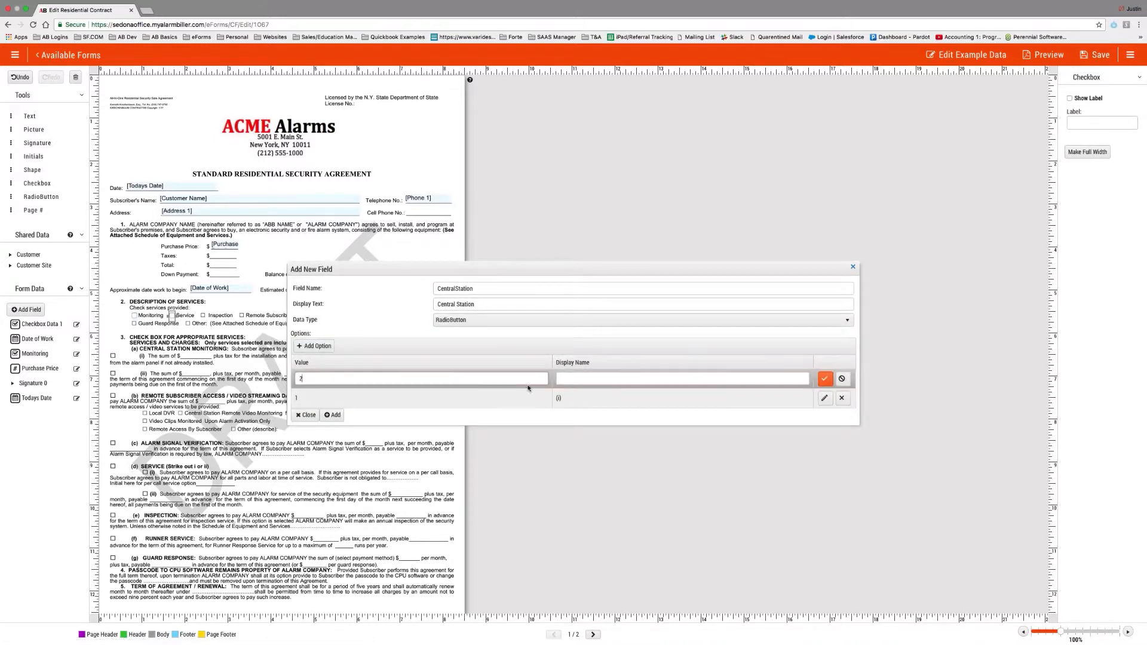
pyautogui.click(580, 377)
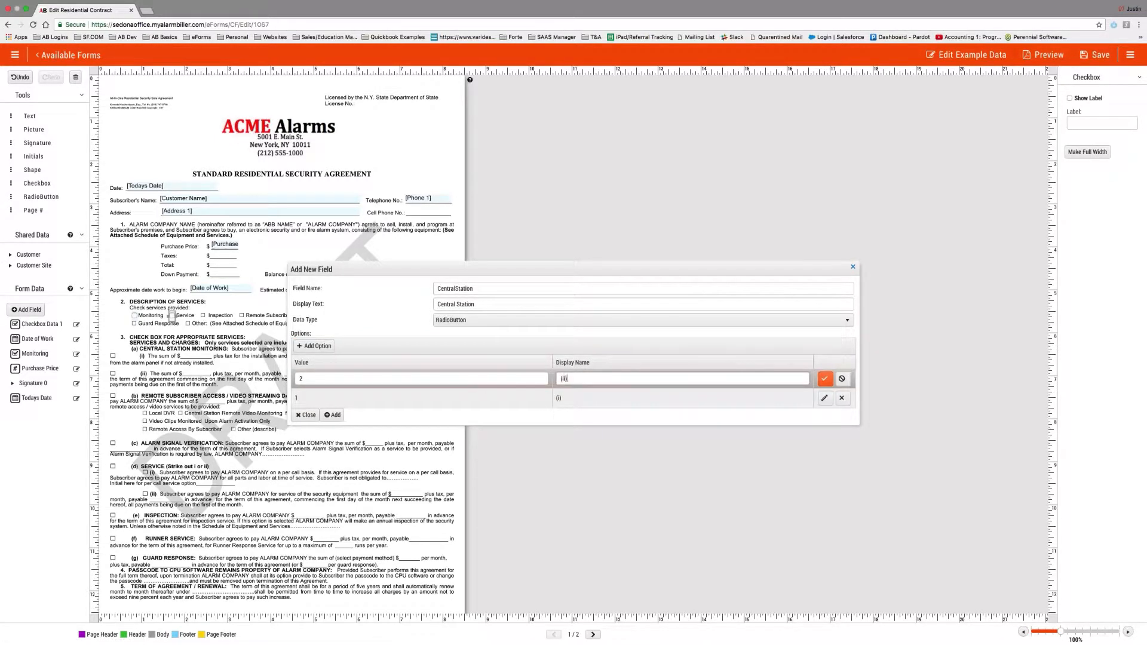
pyautogui.click(825, 379)
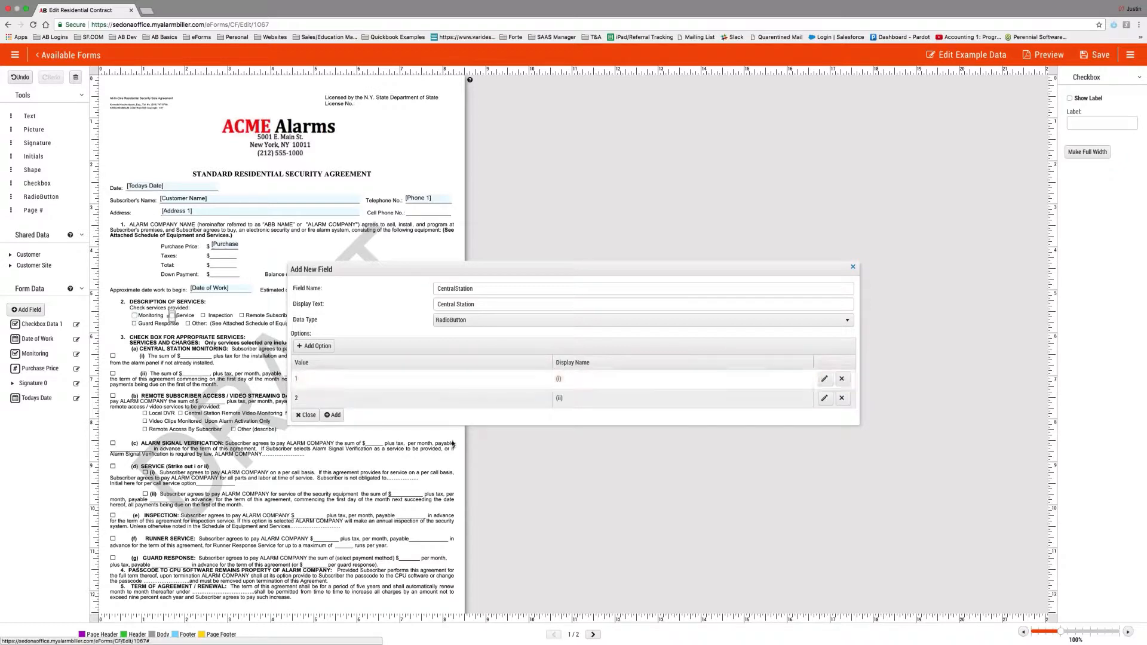
pyautogui.click(332, 414)
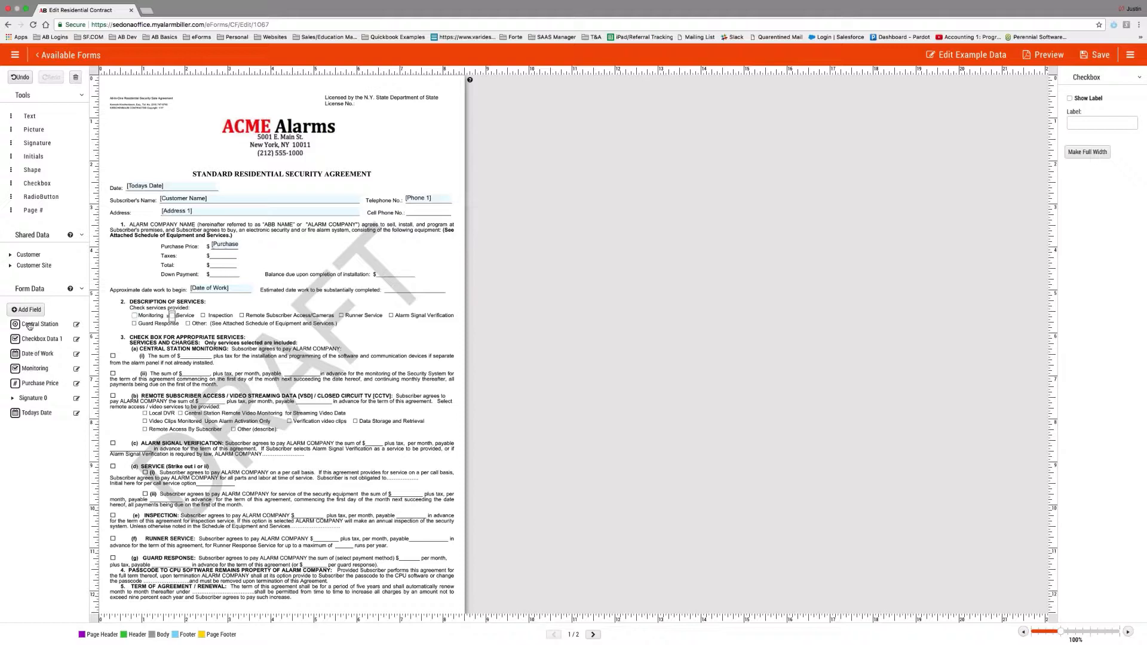
# Drop Central Station on the (i) and (ii) boxes, hide both labels, and make it sender-required, recipient non-editable.
pyautogui.moveTo(29, 326); pyautogui.dragTo(136, 375)
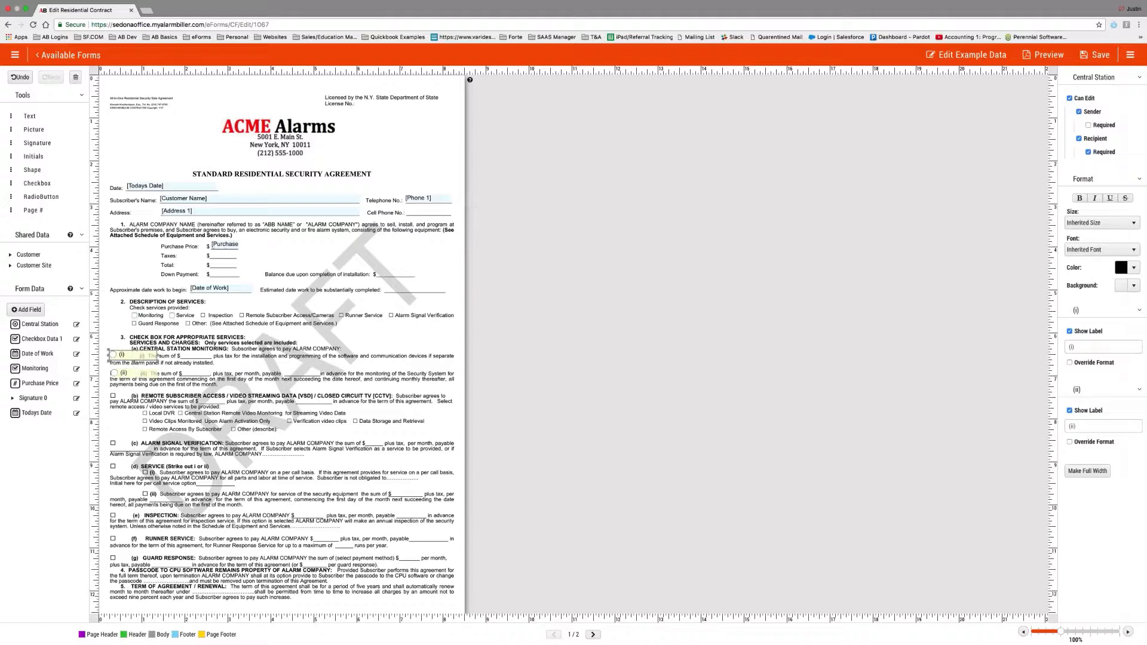
pyautogui.click(1082, 332)
pyautogui.click(1070, 395)
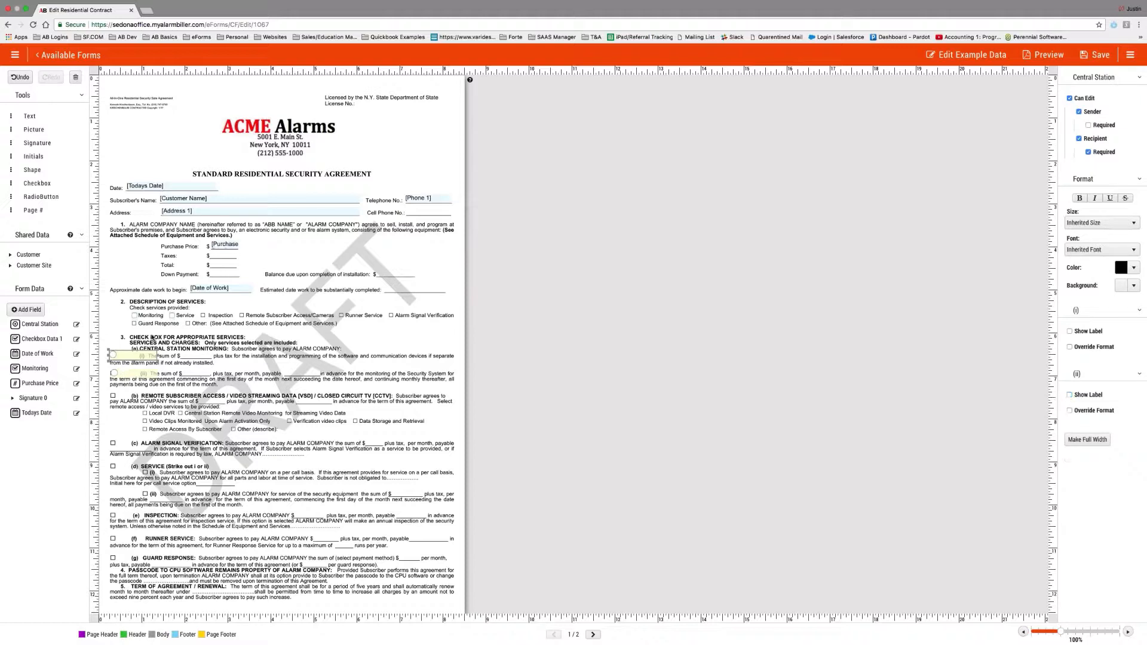
pyautogui.moveTo(157, 356); pyautogui.dragTo(120, 374)
pyautogui.click(114, 373)
pyautogui.click(1099, 126)
pyautogui.click(1094, 141)
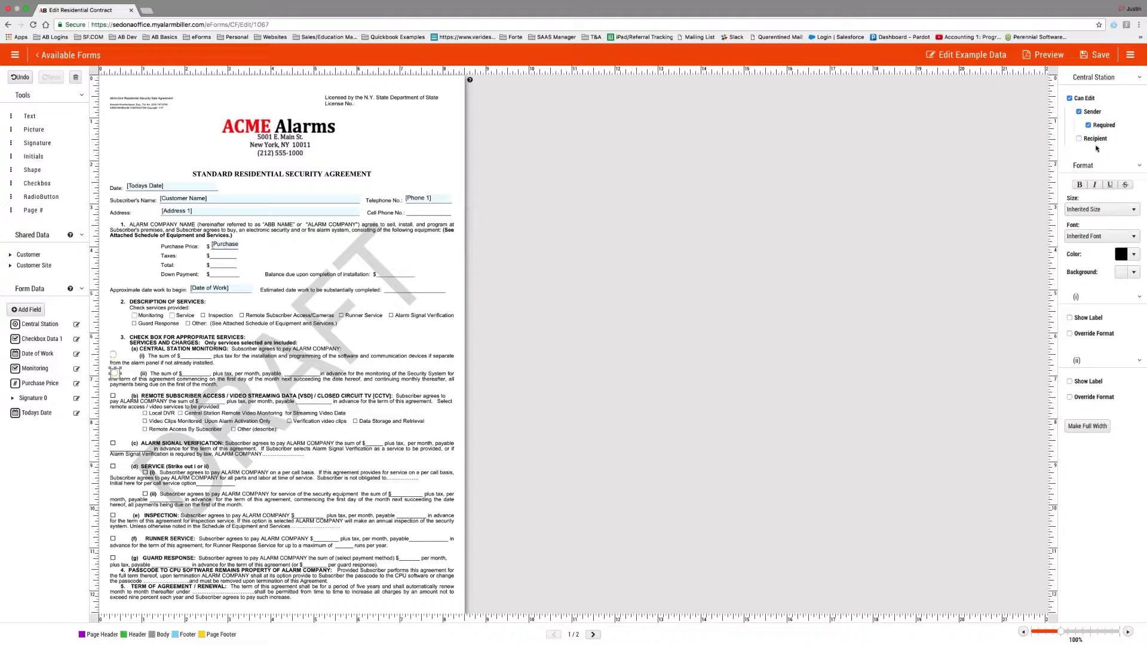
# Check page 2 of the Residential Contract form, save it, and return to the Templates list.
pyautogui.scroll(-5, 363, 410)
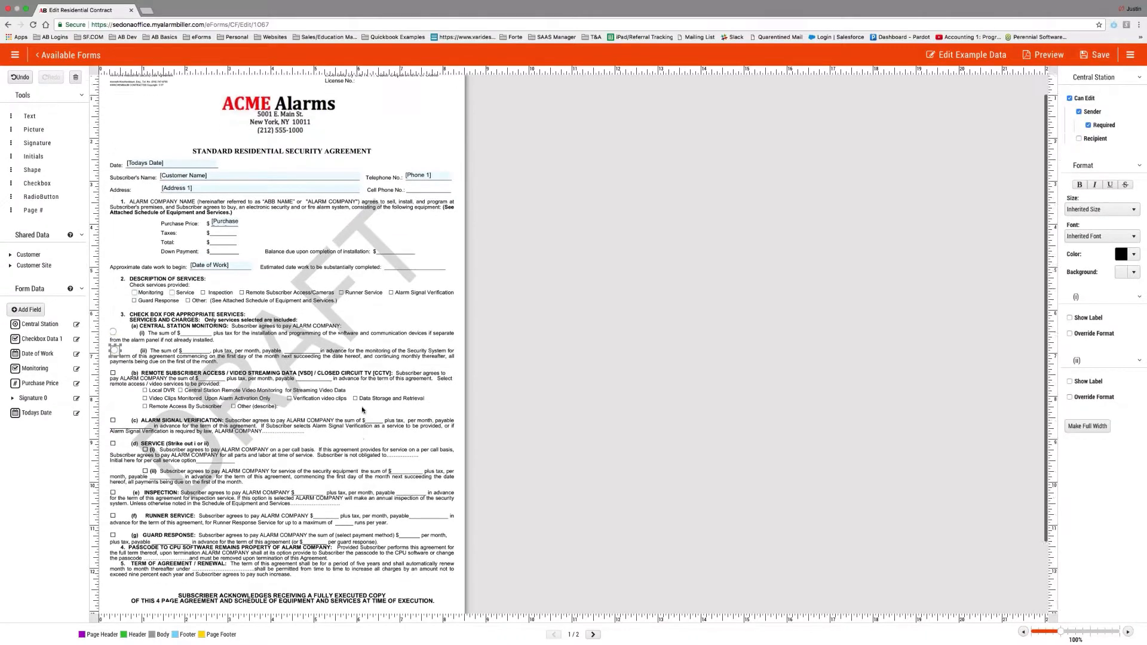
pyautogui.scroll(5, 363, 409)
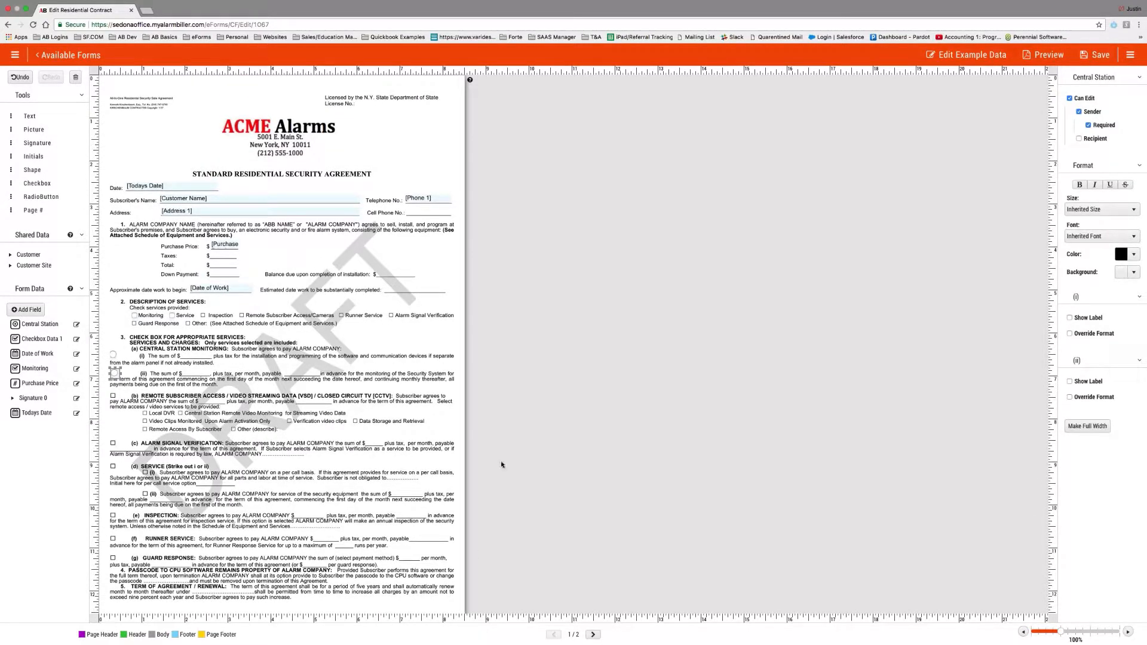
pyautogui.click(593, 635)
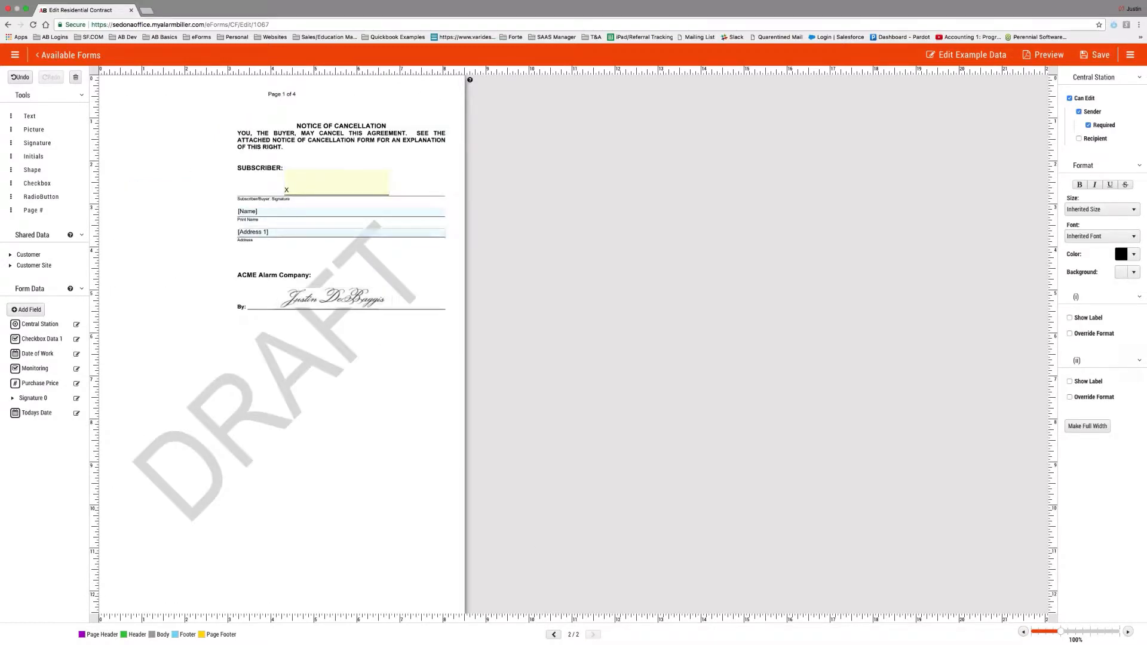
pyautogui.click(1097, 54)
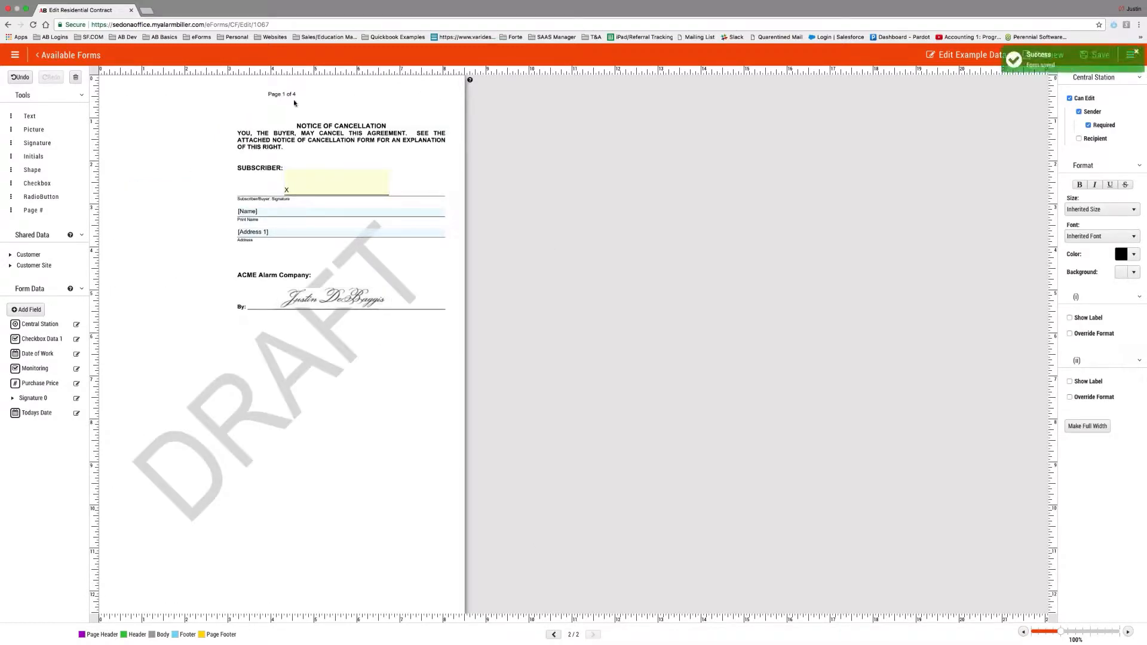
pyautogui.click(66, 55)
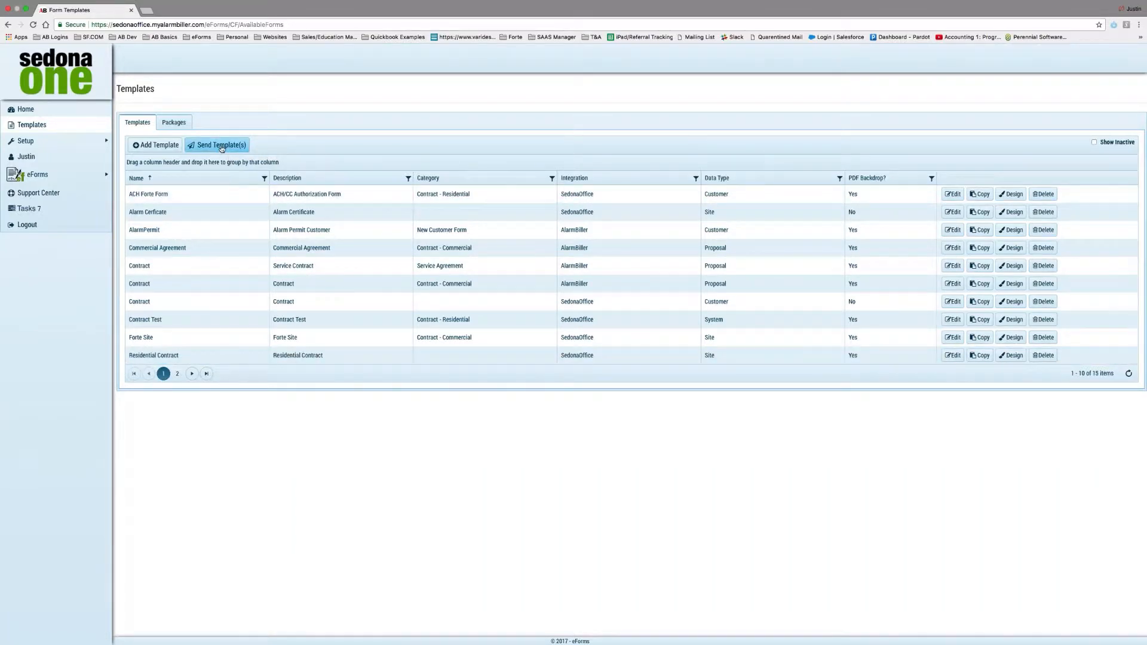
# Start a new package named Contract using the Residential Contract template.
pyautogui.click(221, 146)
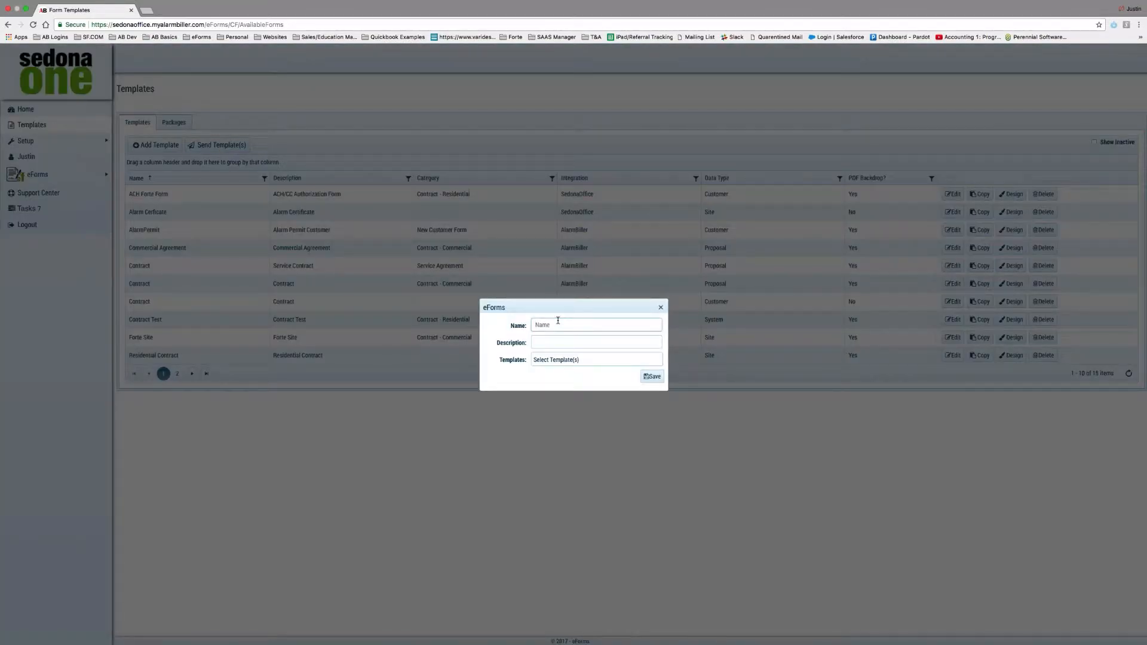
pyautogui.write('Cont')
pyautogui.press('Tab')
pyautogui.press('Tab')
pyautogui.click(553, 358)
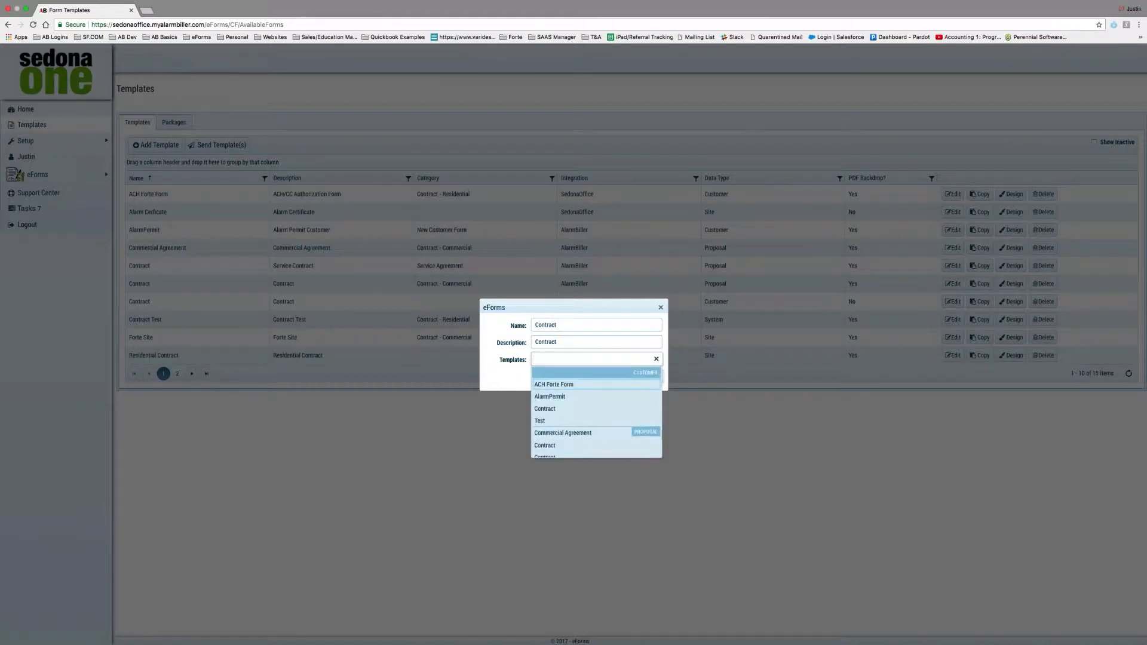
pyautogui.scroll(-2, 575, 405)
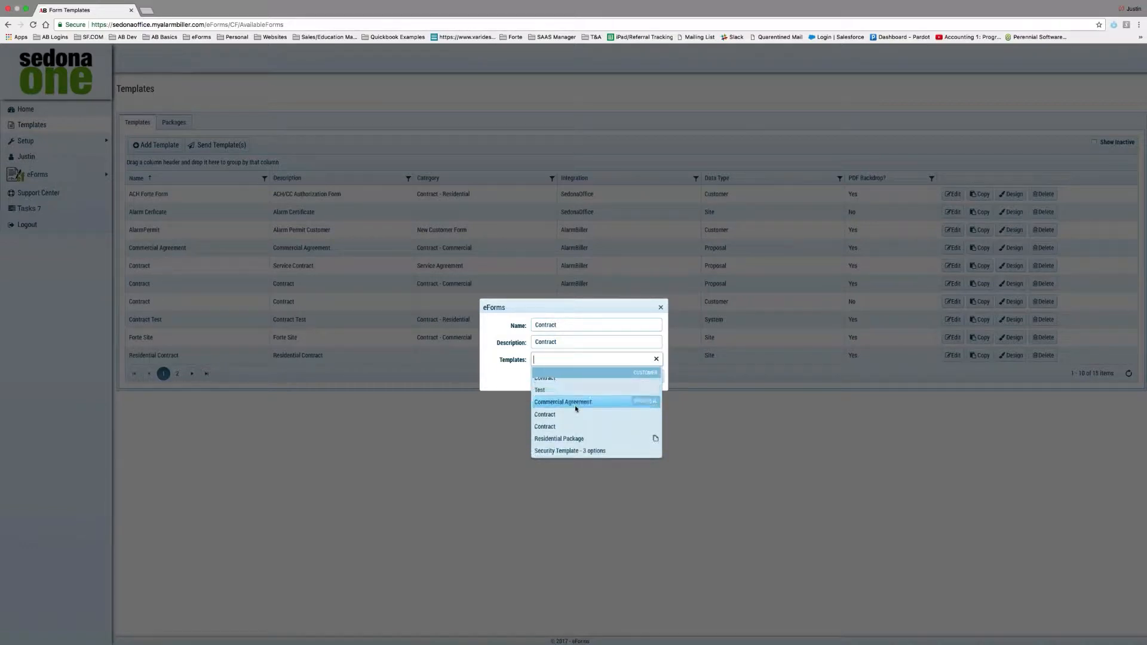
pyautogui.scroll(-3, 574, 405)
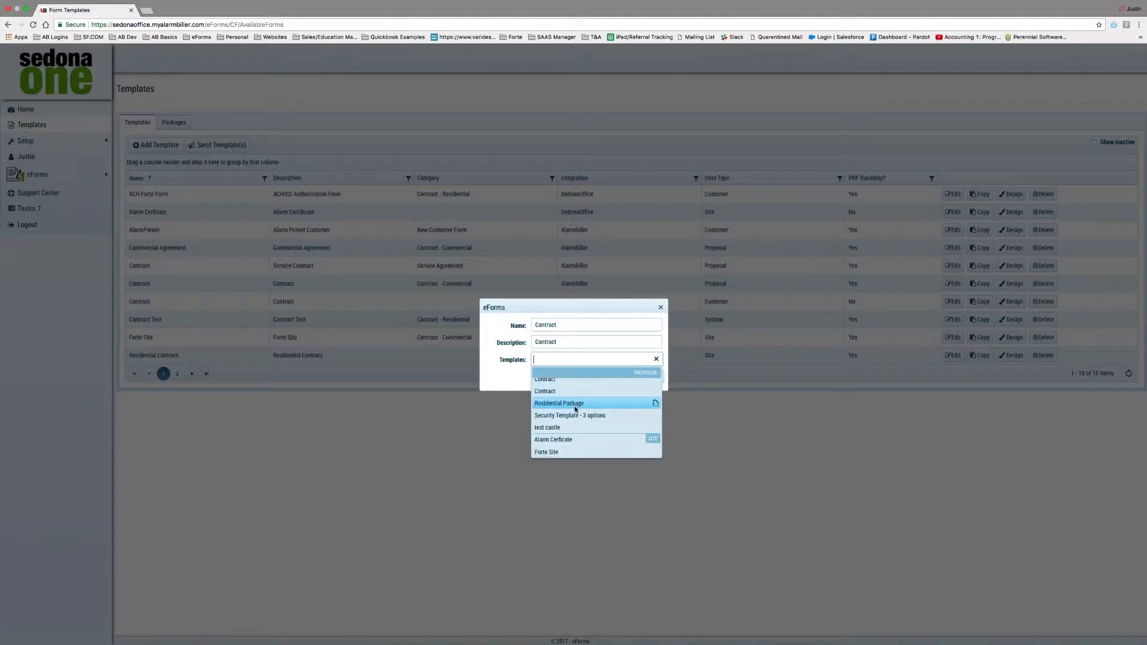
pyautogui.scroll(-3, 575, 409)
pyautogui.click(571, 427)
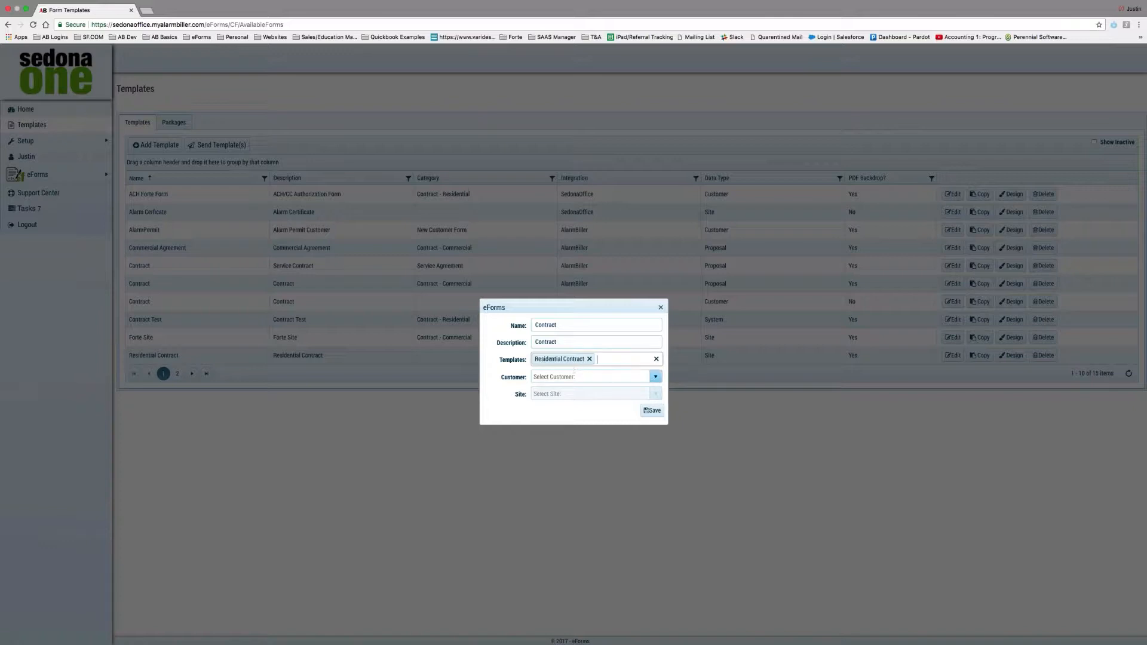
# Search for and select the customer and their site, then save the package.
pyautogui.click(567, 377)
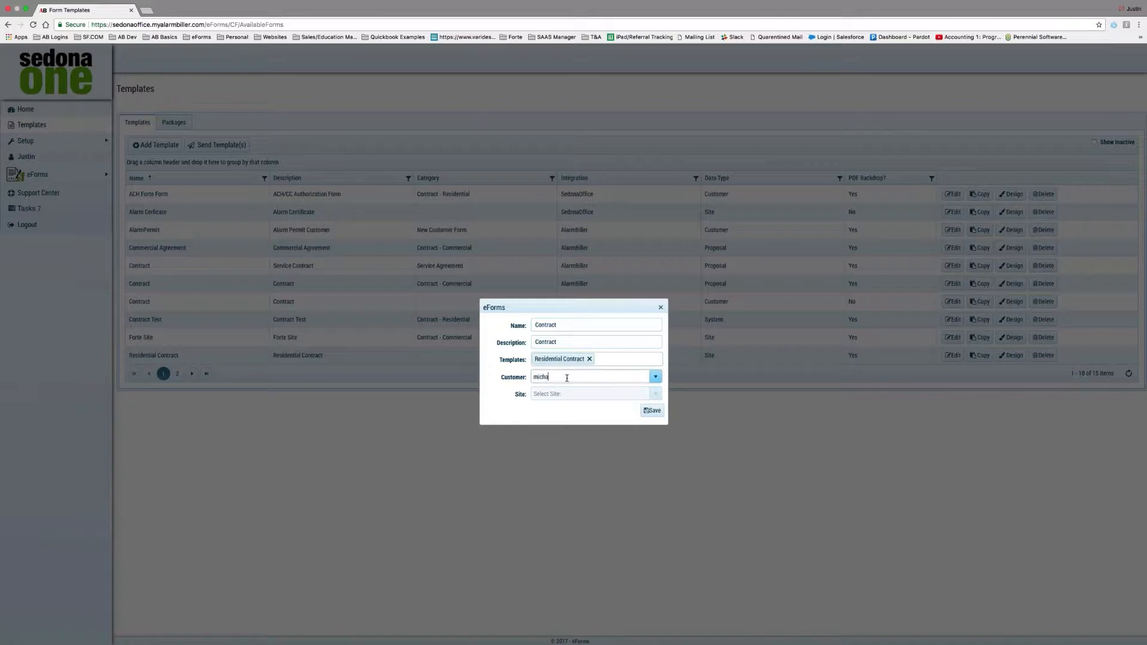
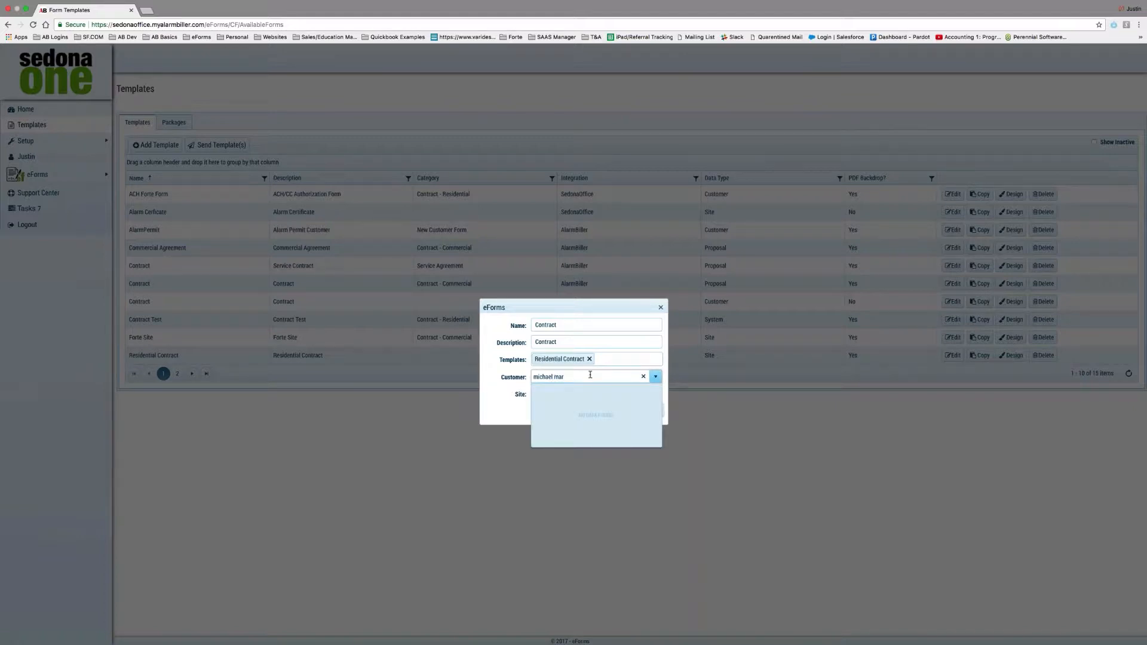
pyautogui.press('Down')
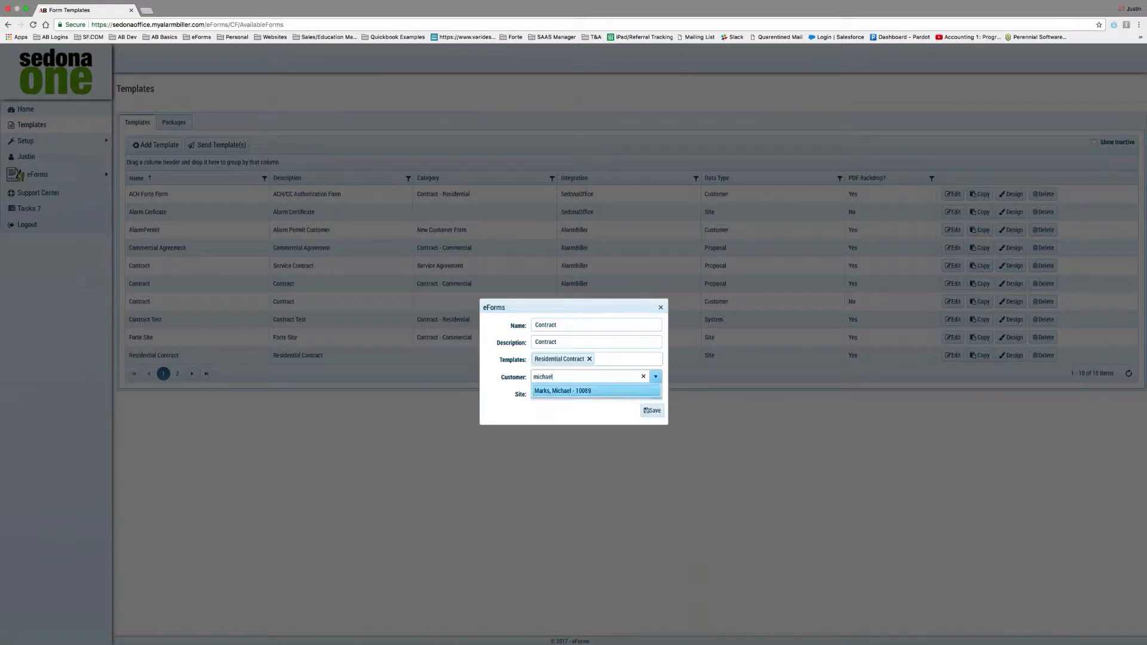
pyautogui.click(597, 393)
pyautogui.click(567, 394)
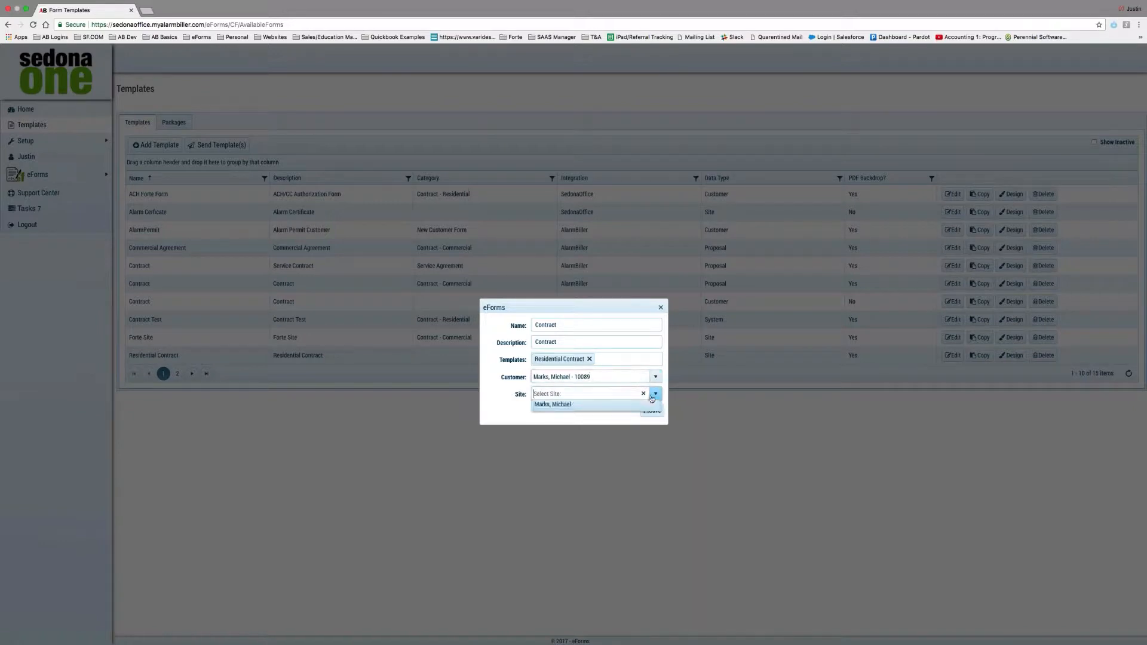
pyautogui.click(566, 408)
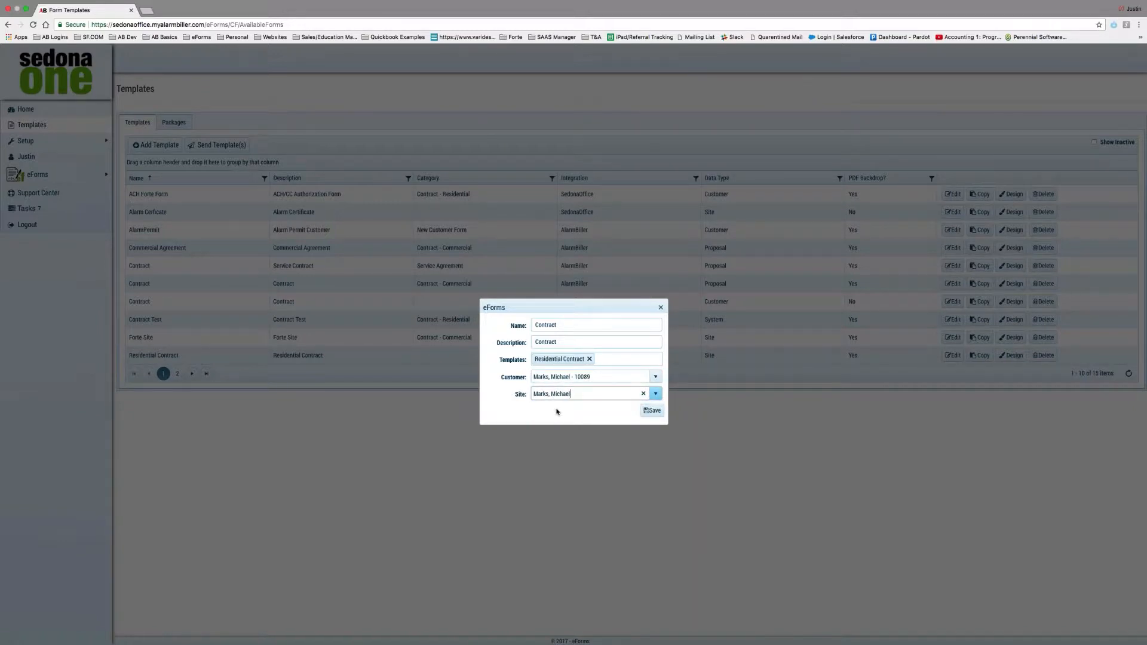
pyautogui.click(652, 412)
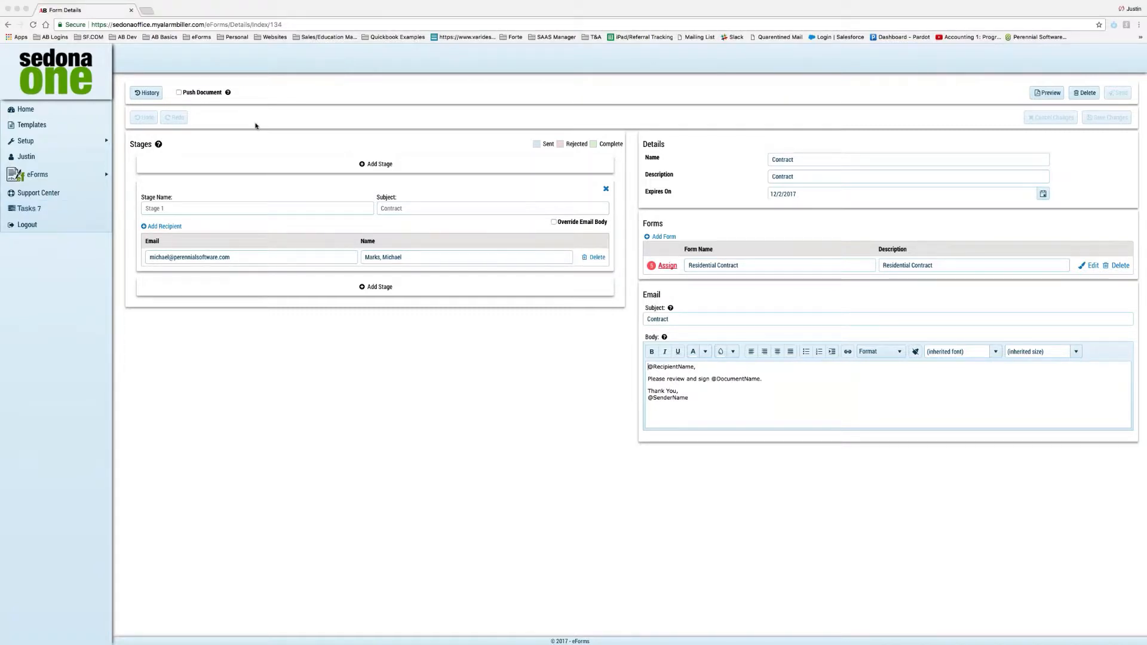
# Insert a new first stage with the subject Manager Approval.
pyautogui.click(363, 170)
pyautogui.click(363, 170)
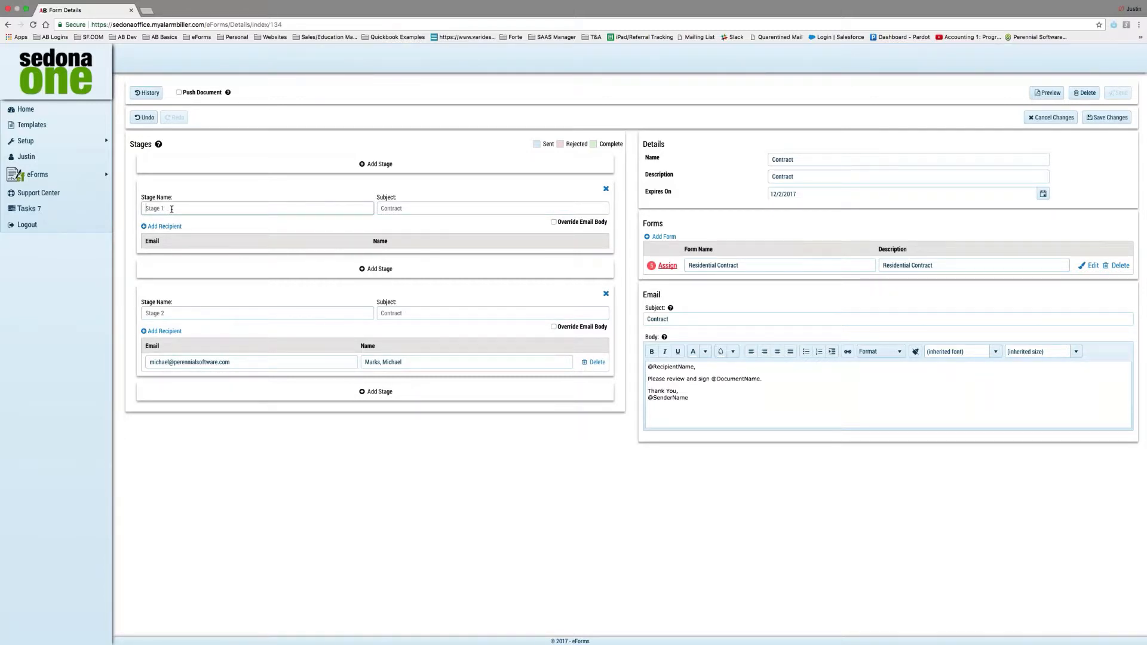
pyautogui.click(409, 208)
pyautogui.write('Manage')
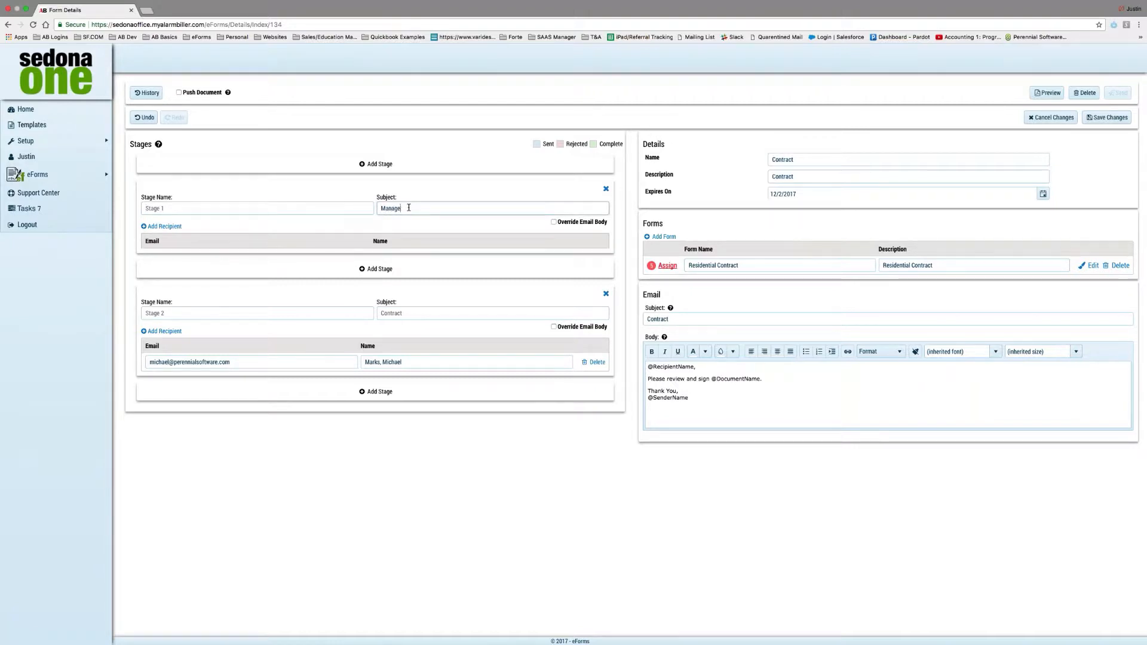
pyautogui.write('r Approval')
# Add a recipient to that stage with the manager's e-mail address and name.
pyautogui.click(161, 225)
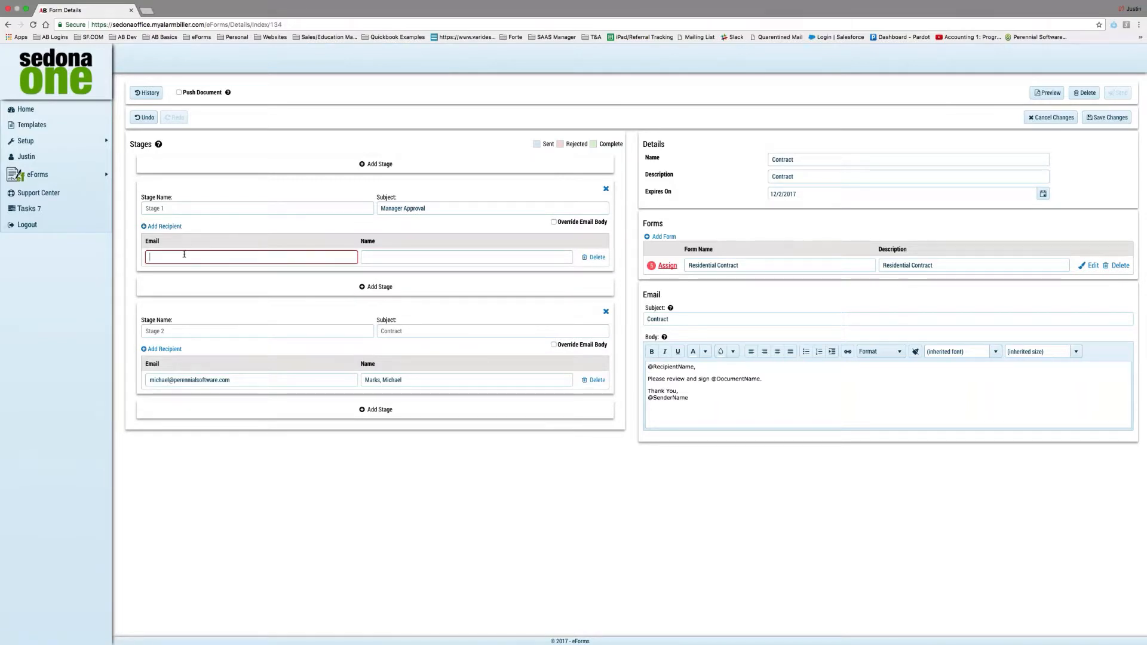
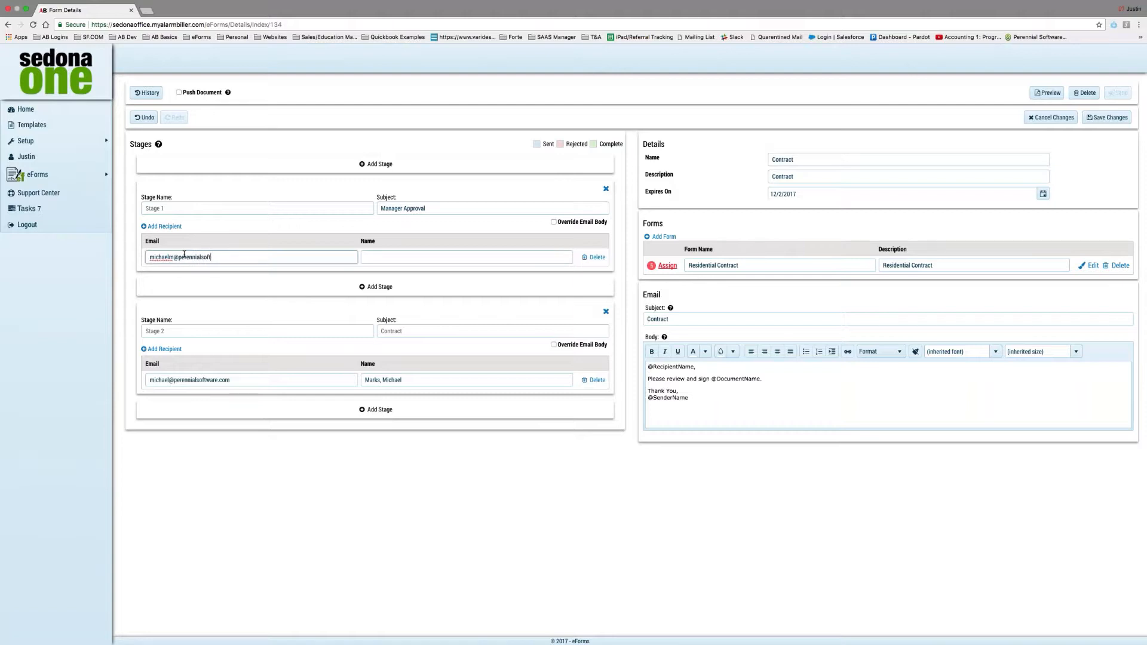
pyautogui.click(404, 258)
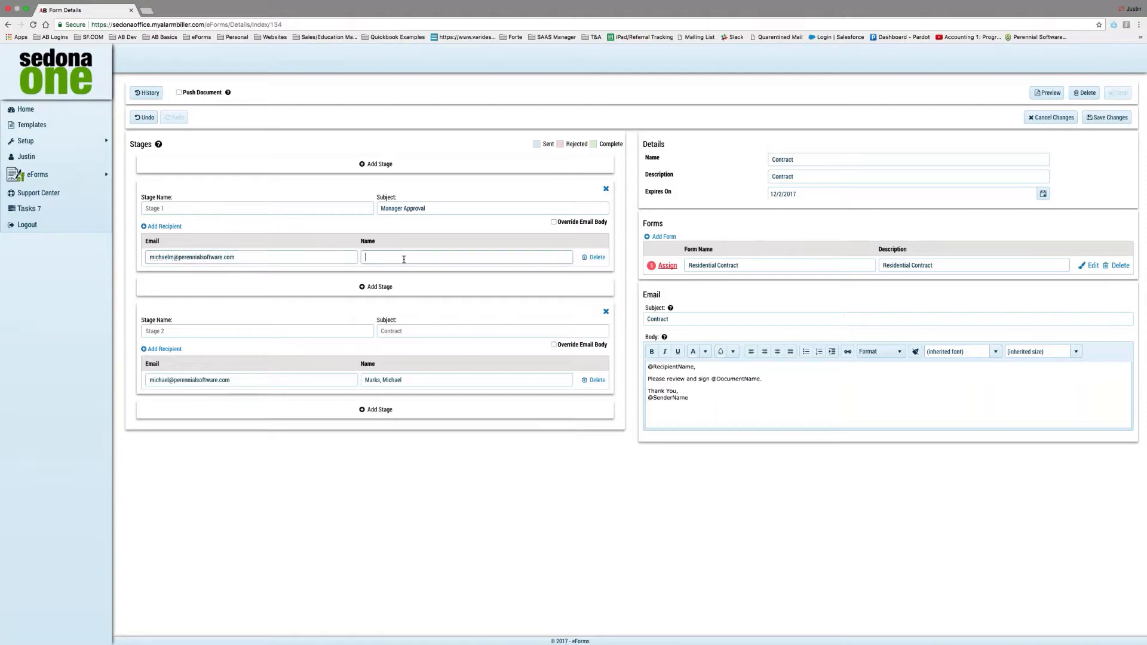
# Replace the Stage 2 recipient's e-mail and name with another person's, then add and remove a third stage.
pyautogui.click(247, 380)
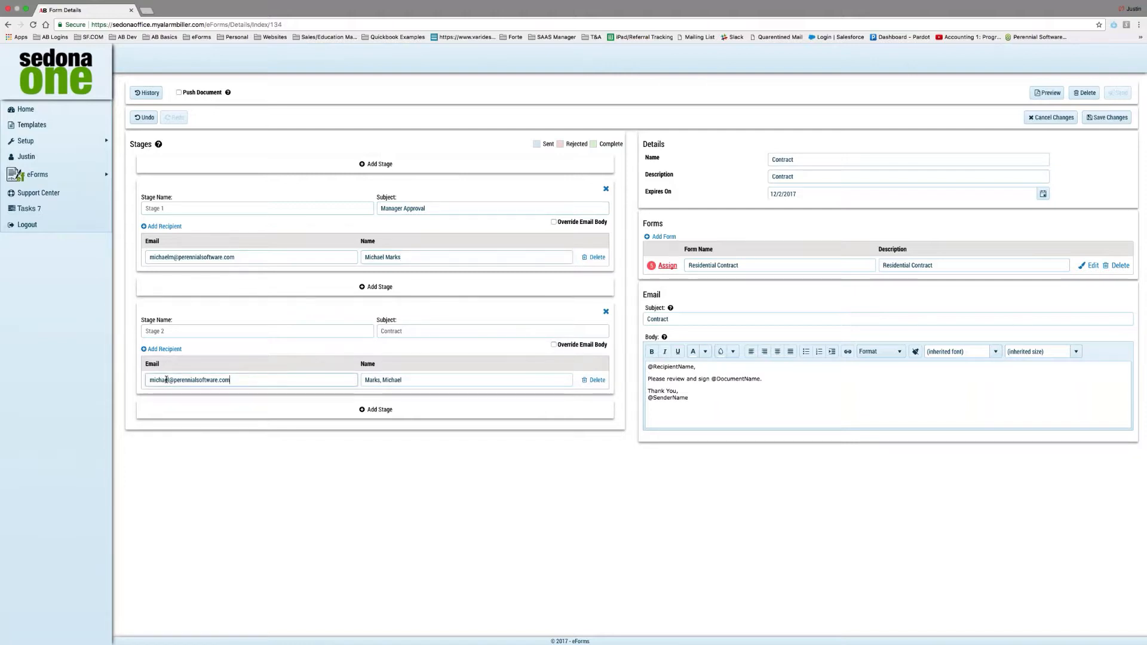
pyautogui.moveTo(169, 380); pyautogui.dragTo(130, 378)
pyautogui.moveTo(412, 378); pyautogui.dragTo(325, 375)
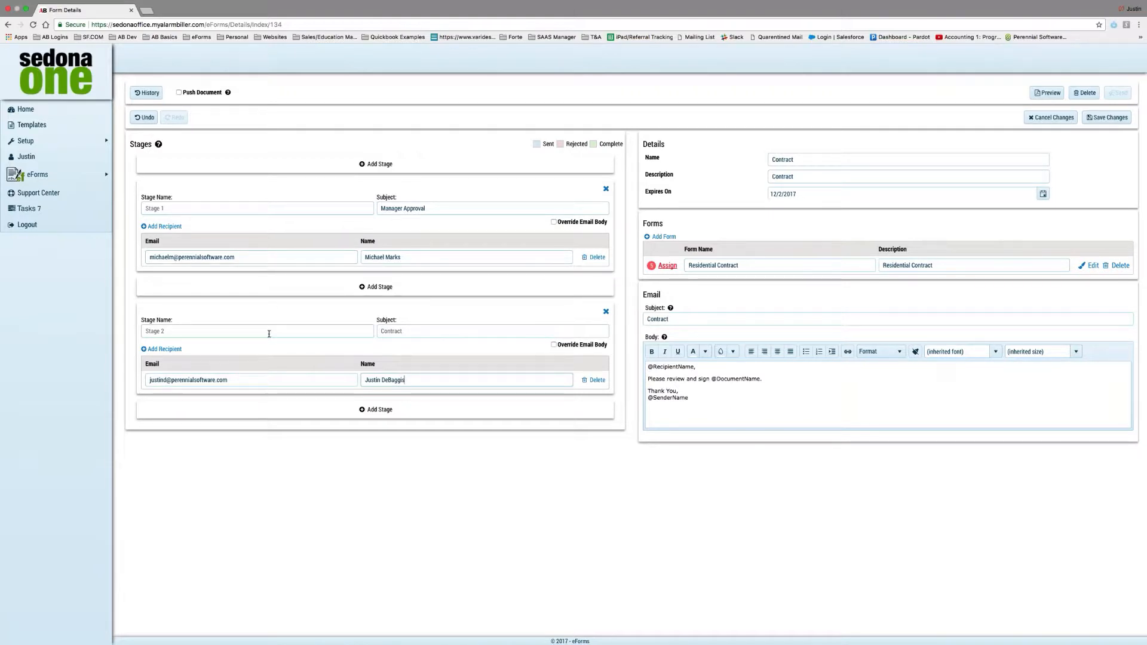
pyautogui.click(332, 415)
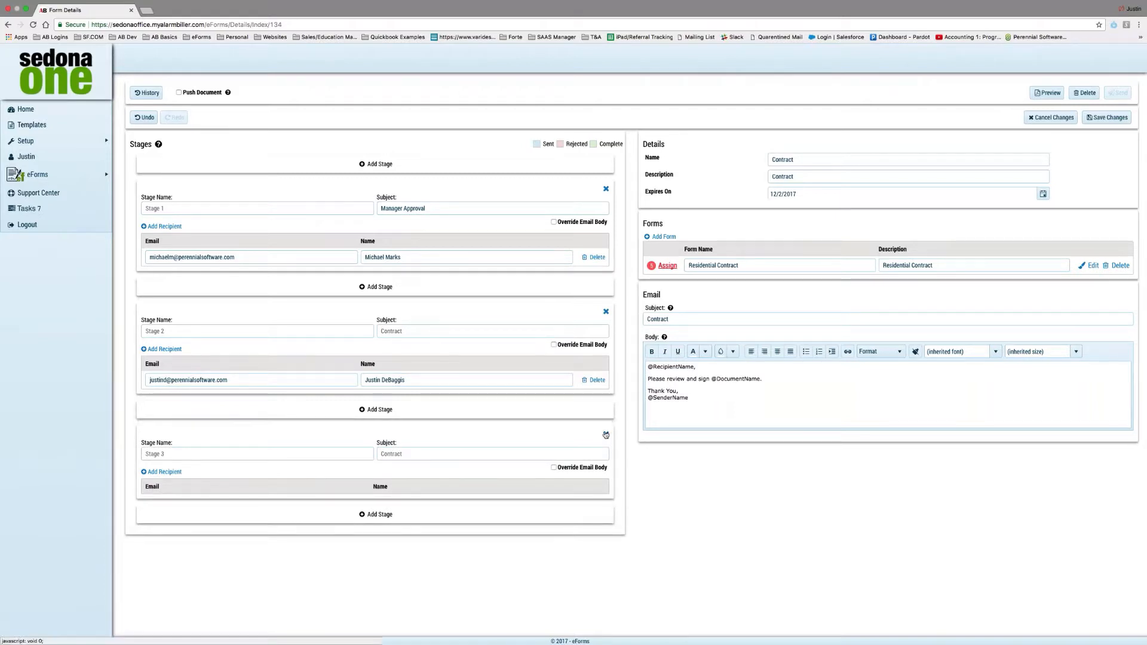
pyautogui.click(606, 435)
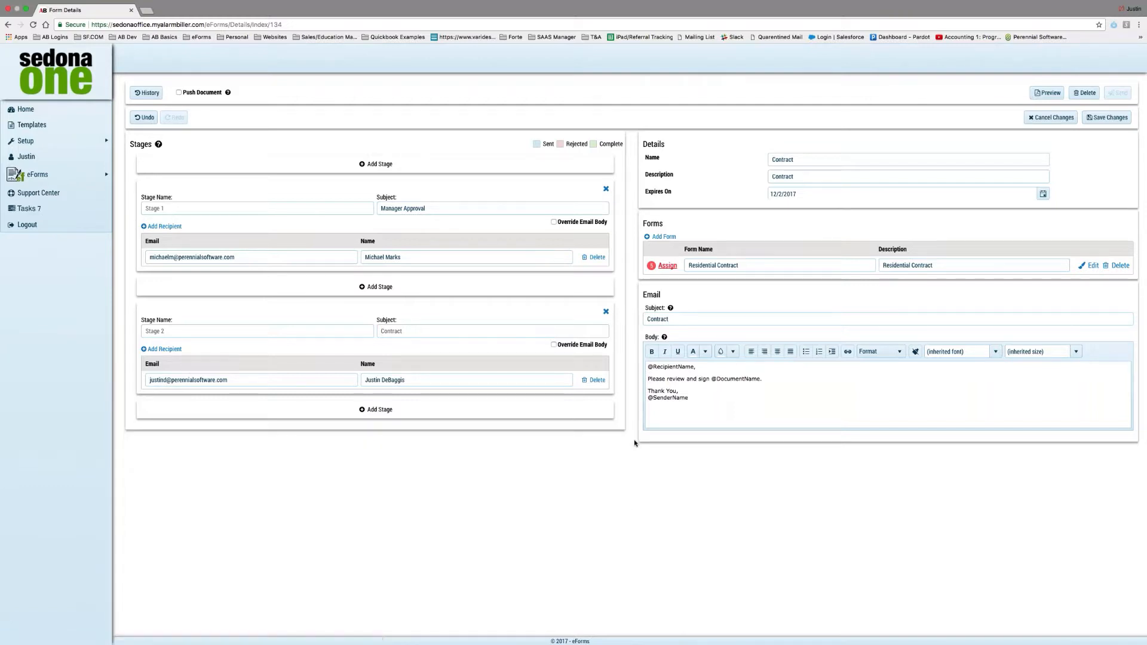
# Delete the Manager Approval stage and add a second recipient row to the Contract stage.
pyautogui.click(606, 189)
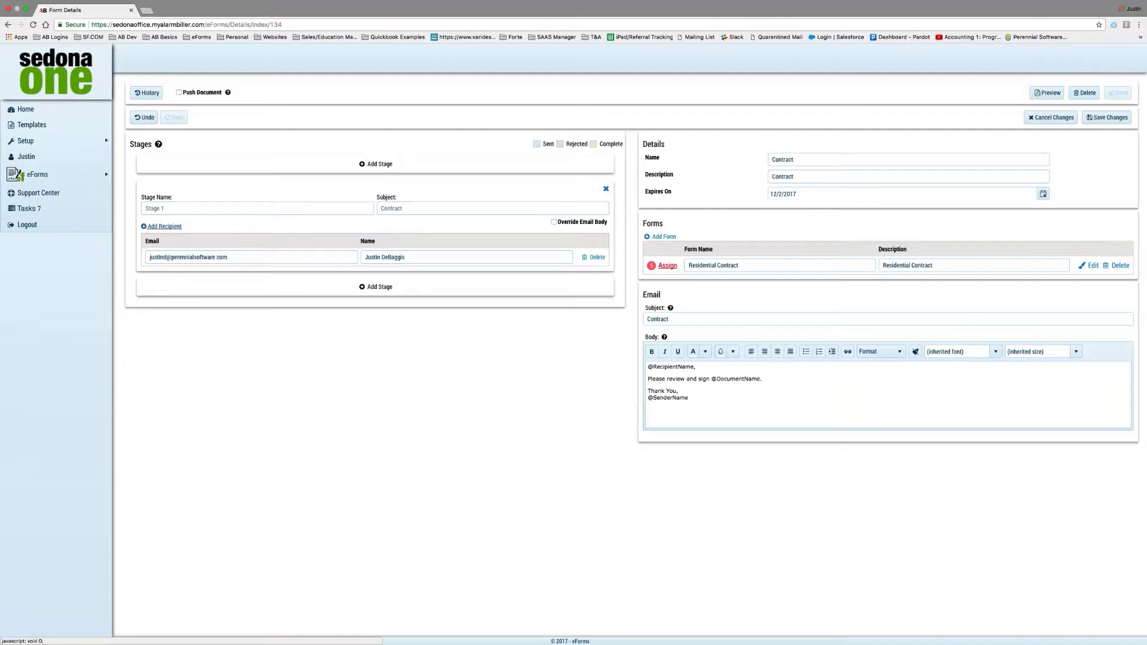
pyautogui.click(163, 227)
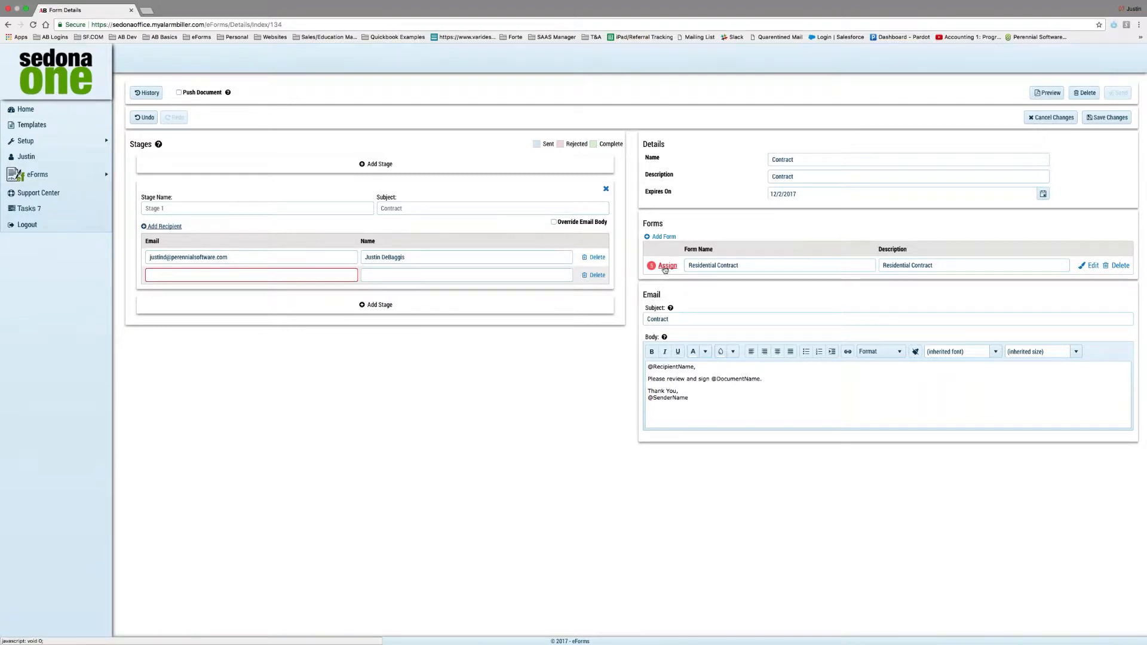
# Remove the empty recipient row, override the stage's e-mail body, and delete its default lines.
pyautogui.click(597, 276)
pyautogui.click(553, 222)
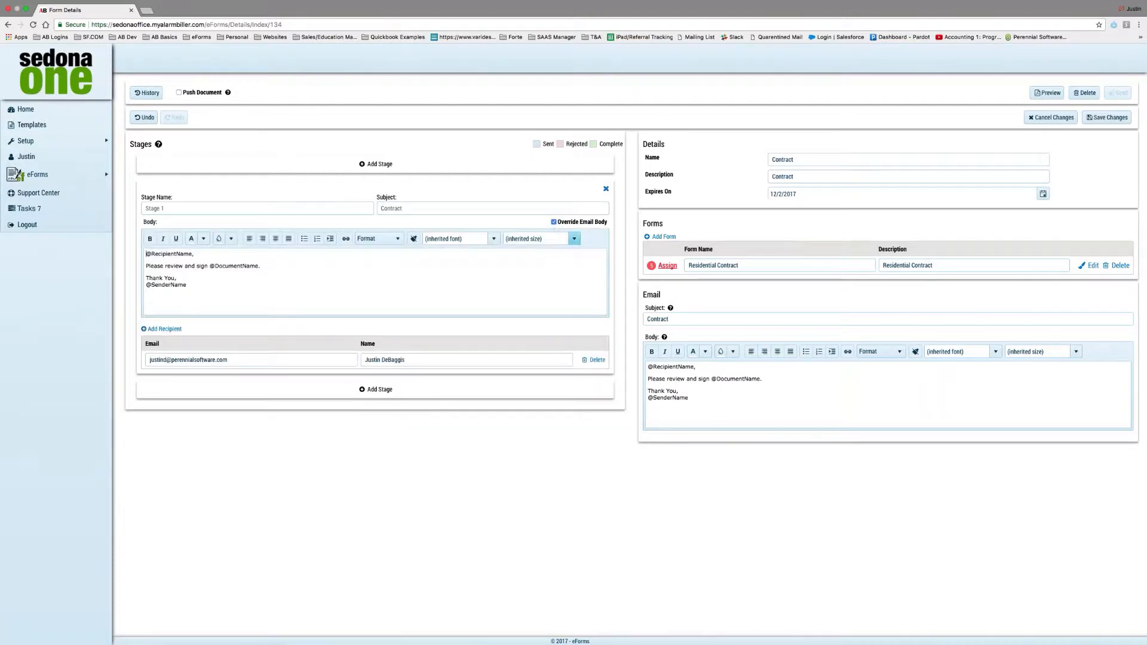
pyautogui.moveTo(268, 270); pyautogui.dragTo(132, 246)
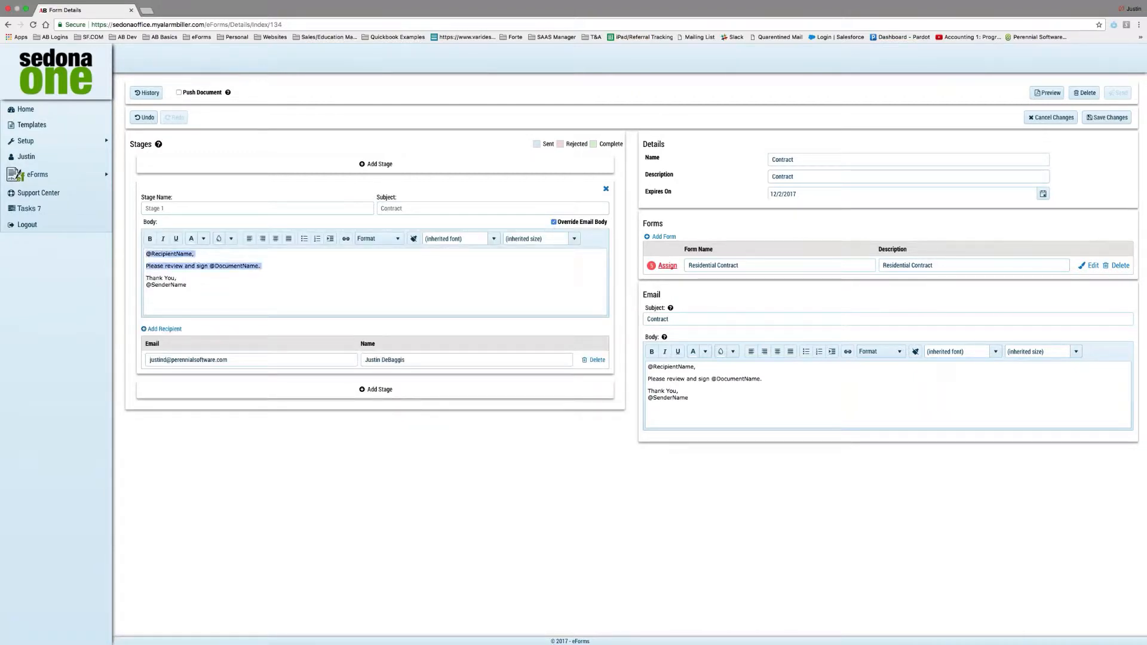
pyautogui.press('BackSpace')
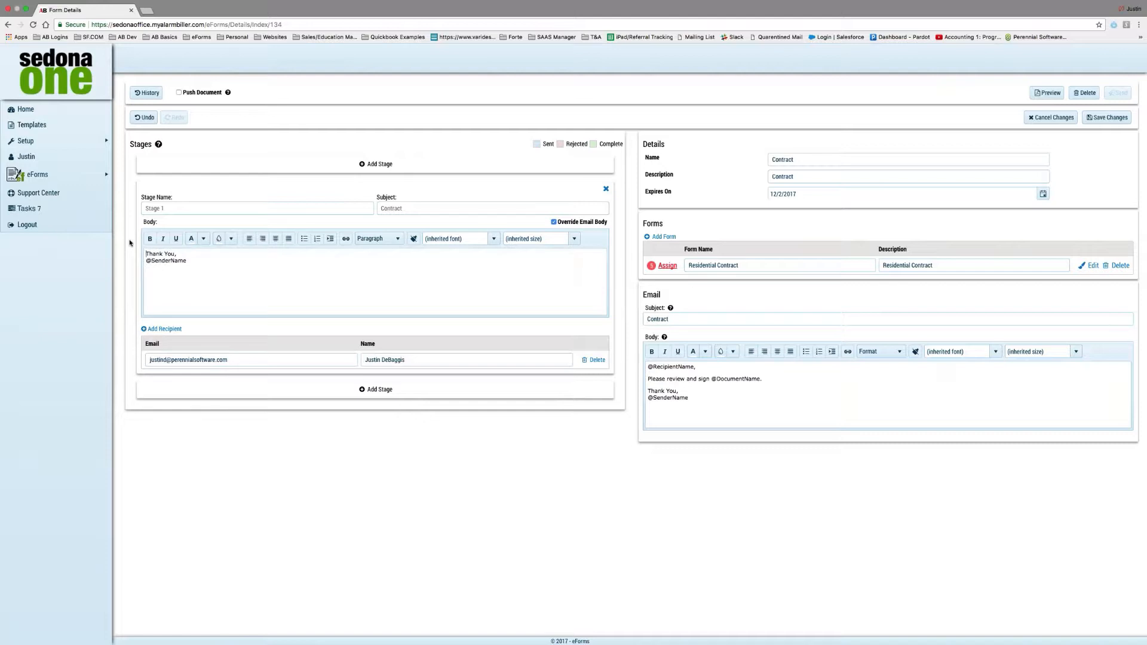
# Write a greeting to the client thanking them for working with us and asking them to sign when ready.
pyautogui.press('Return')
pyautogui.press('Return')
pyautogui.click(164, 257)
pyautogui.write('Justin, ')
pyautogui.write('Thank you for ')
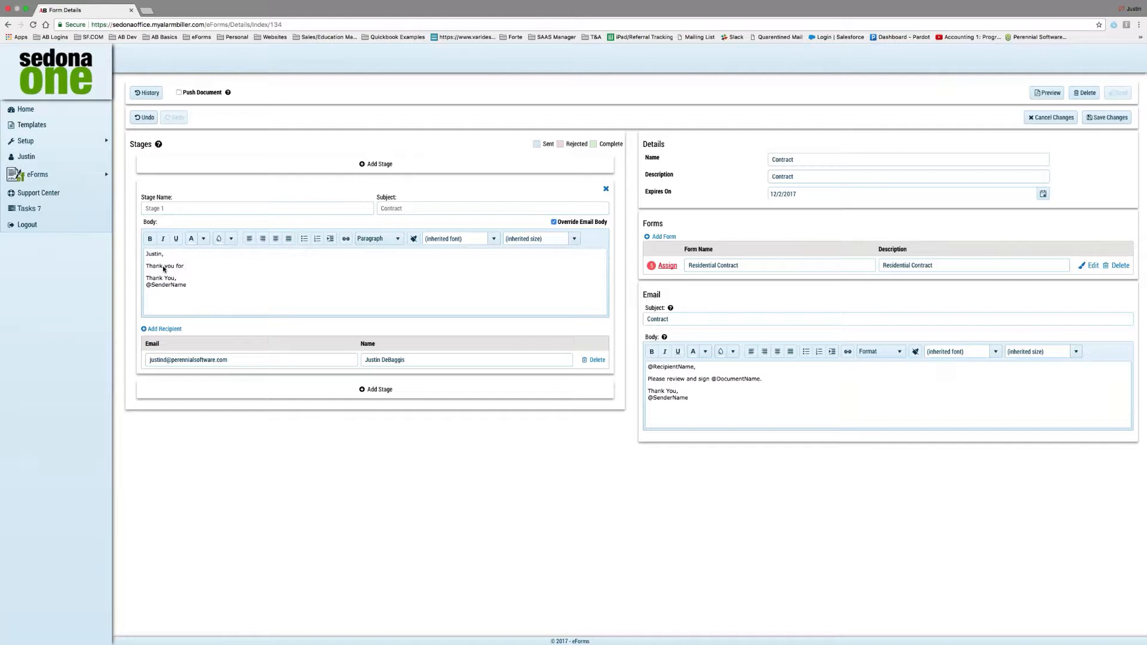
pyautogui.write('electing to work with us')
pyautogui.write(', please sign you')
pyautogui.write('r contra')
pyautogui.write('ct when you a')
pyautogui.press('BackSpace')
pyautogui.write('wh')
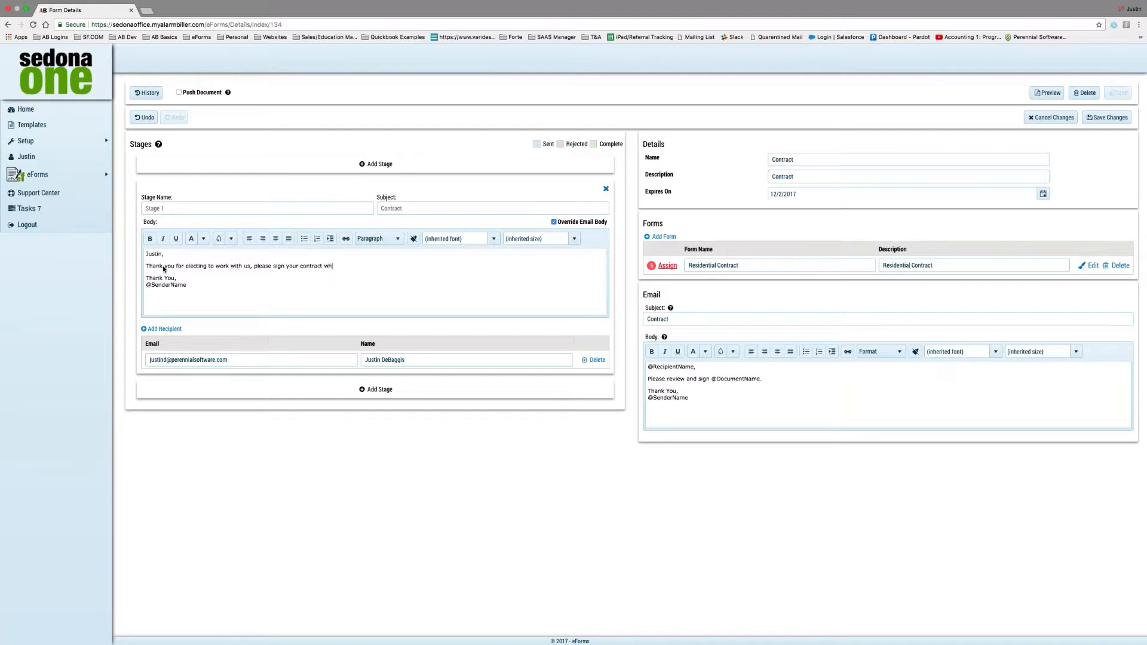
pyautogui.write('en you are ready')
pyautogui.click(384, 209)
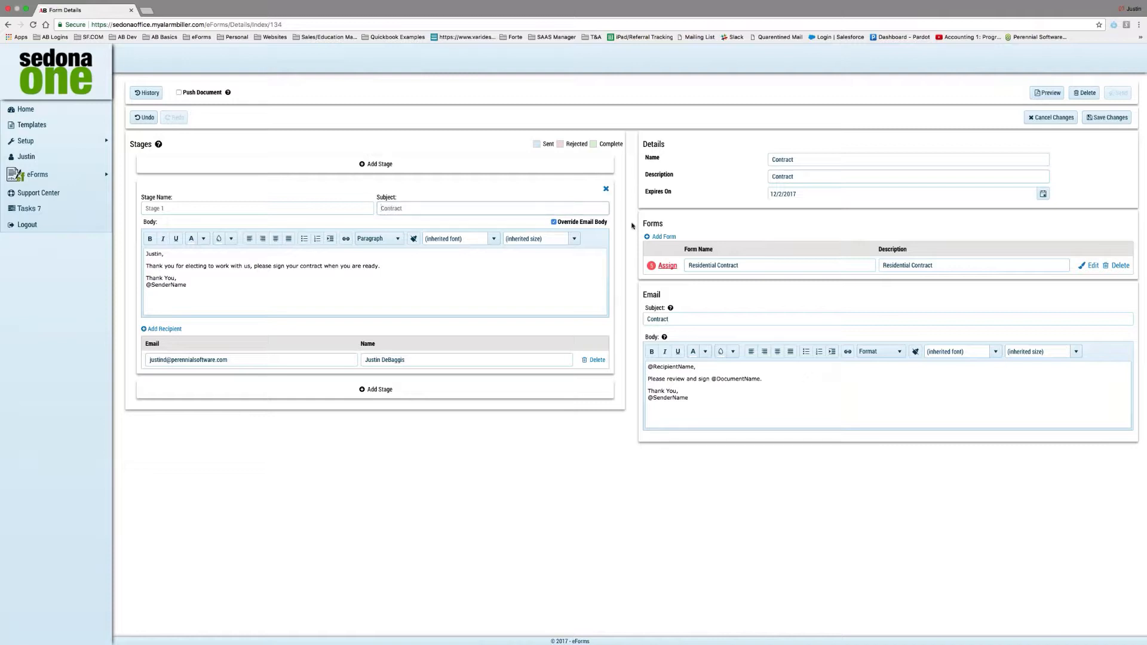
pyautogui.click(687, 236)
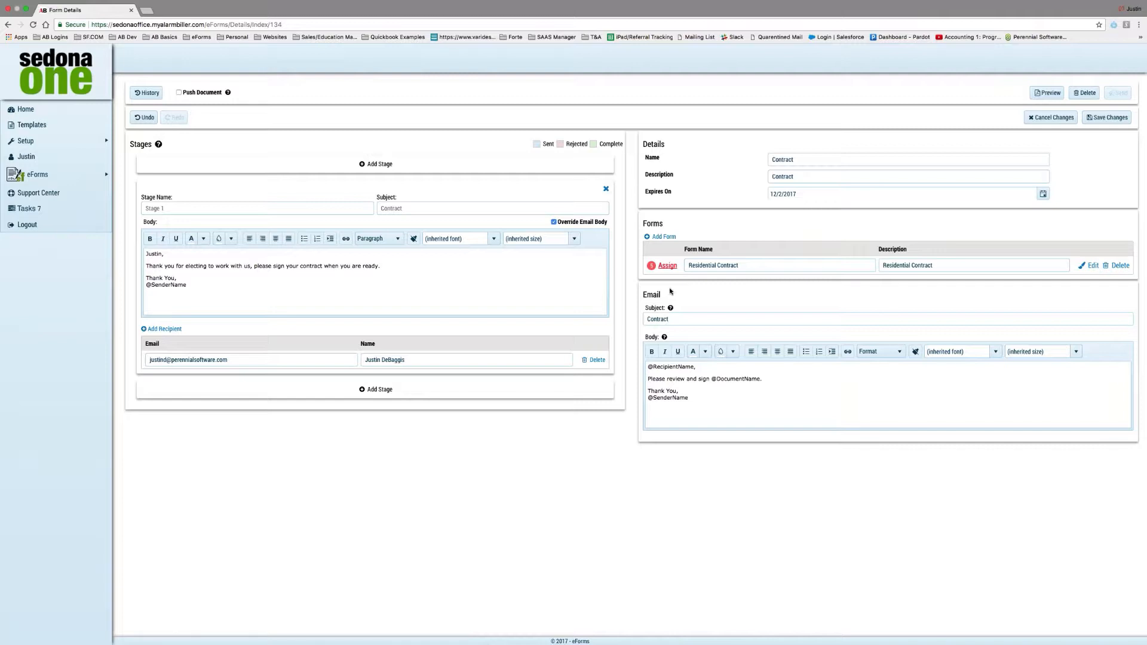
# Dismiss the Add Forms dialog and open field assignment for the Residential Contract form.
pyautogui.click(658, 238)
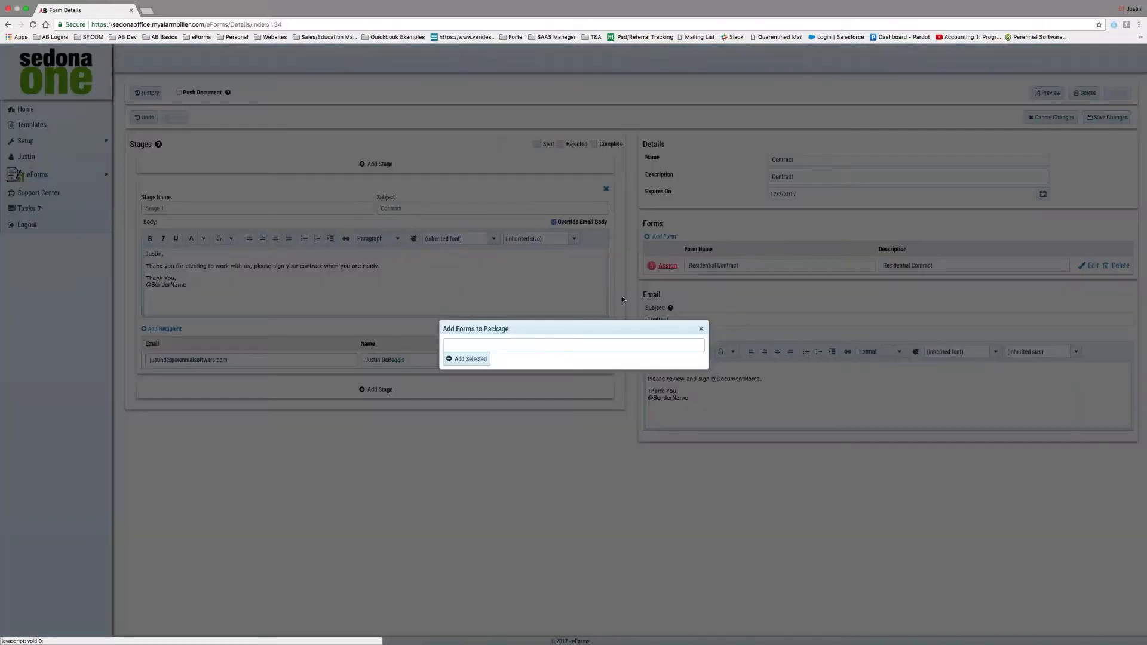
pyautogui.click(531, 346)
pyautogui.click(701, 329)
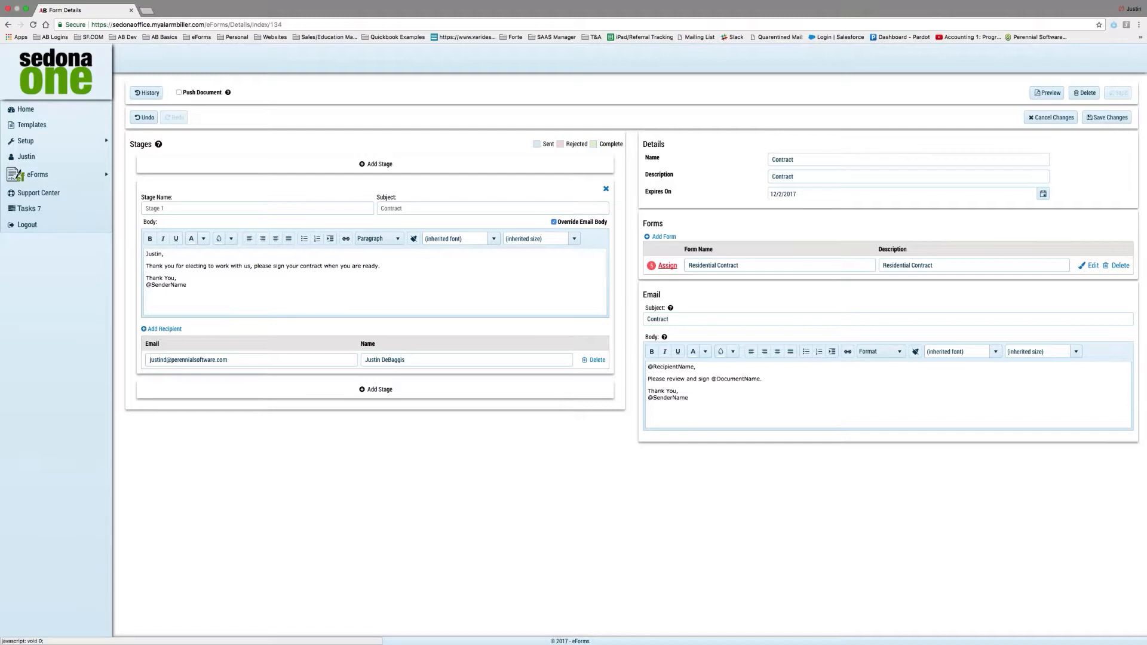
pyautogui.click(664, 267)
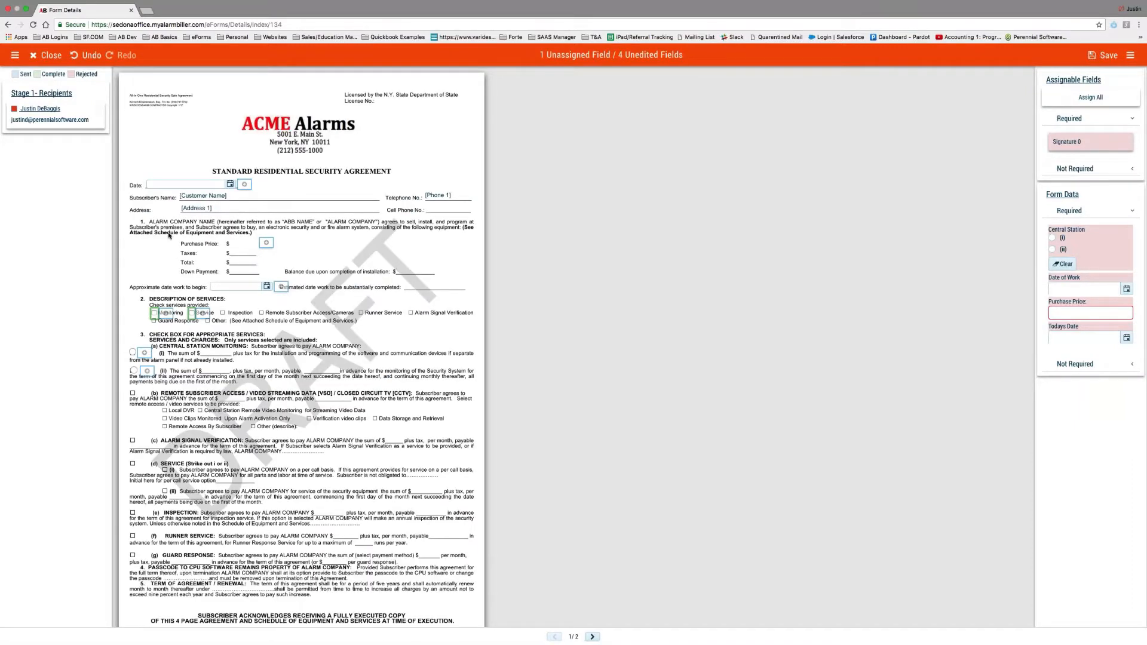
# Fill in agreement date 11/2/2017, price 1500, start date 11/10/2017, Monitoring, Service, and central station (i).
pyautogui.click(229, 187)
pyautogui.click(226, 222)
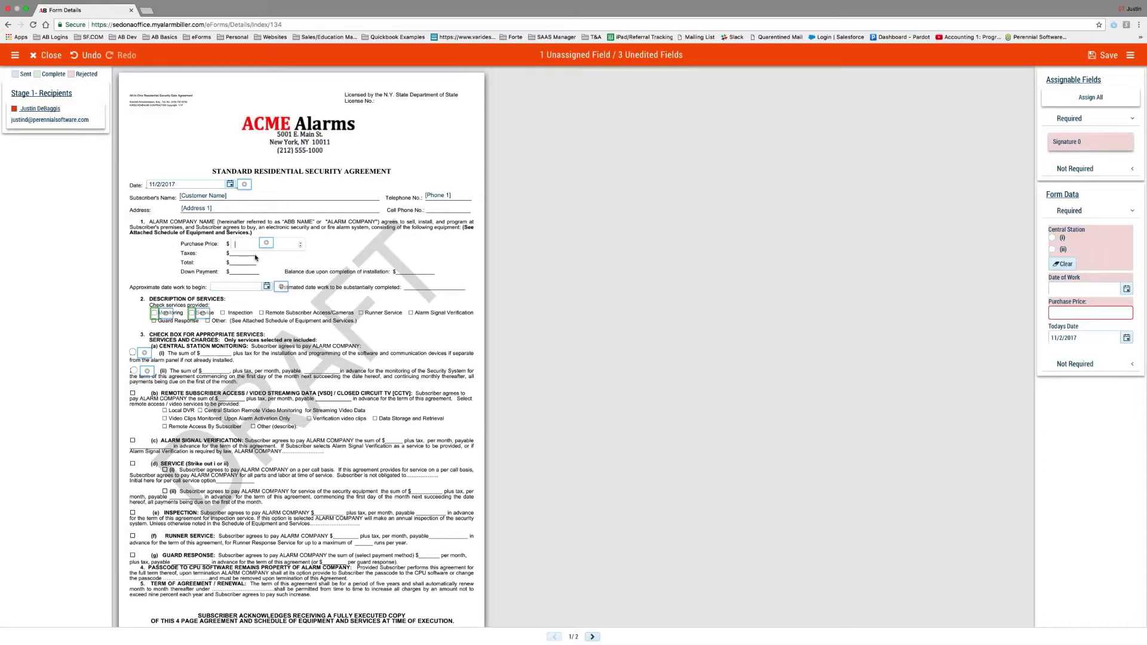
pyautogui.write('1500')
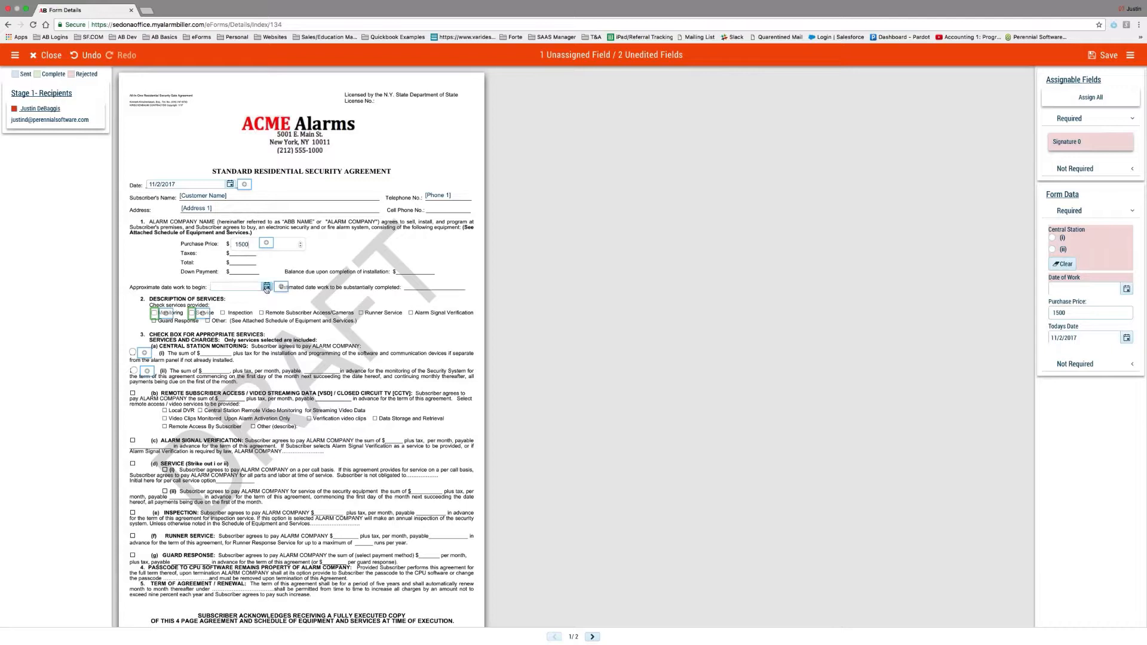
pyautogui.click(266, 287)
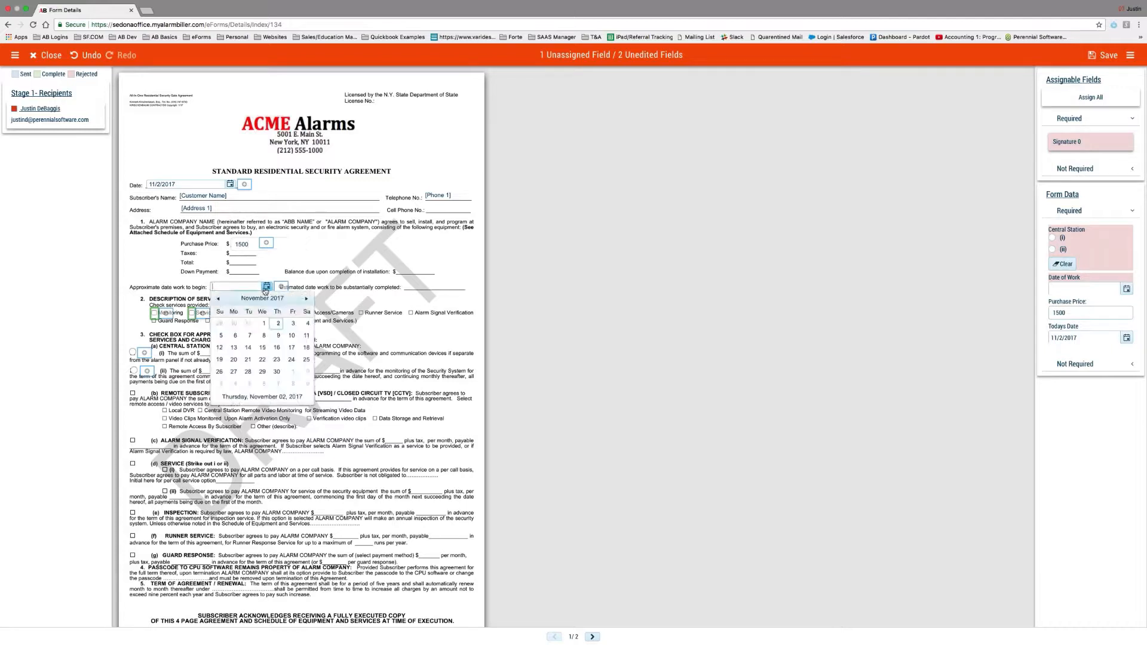
pyautogui.click(292, 335)
pyautogui.click(154, 313)
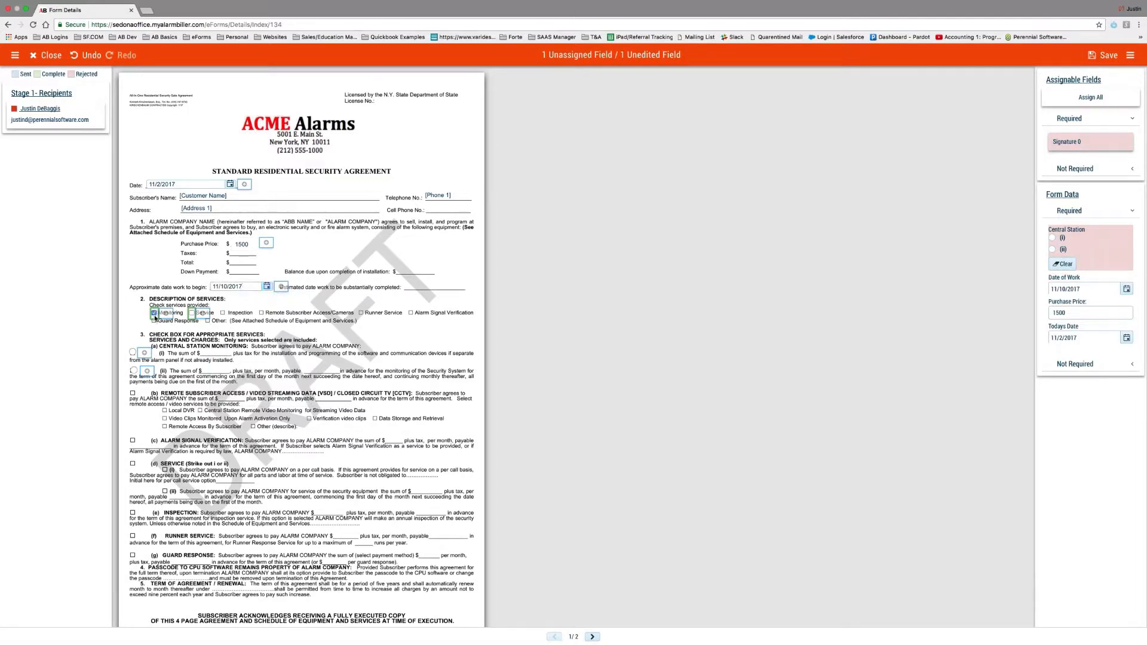
pyautogui.click(192, 313)
pyautogui.click(133, 371)
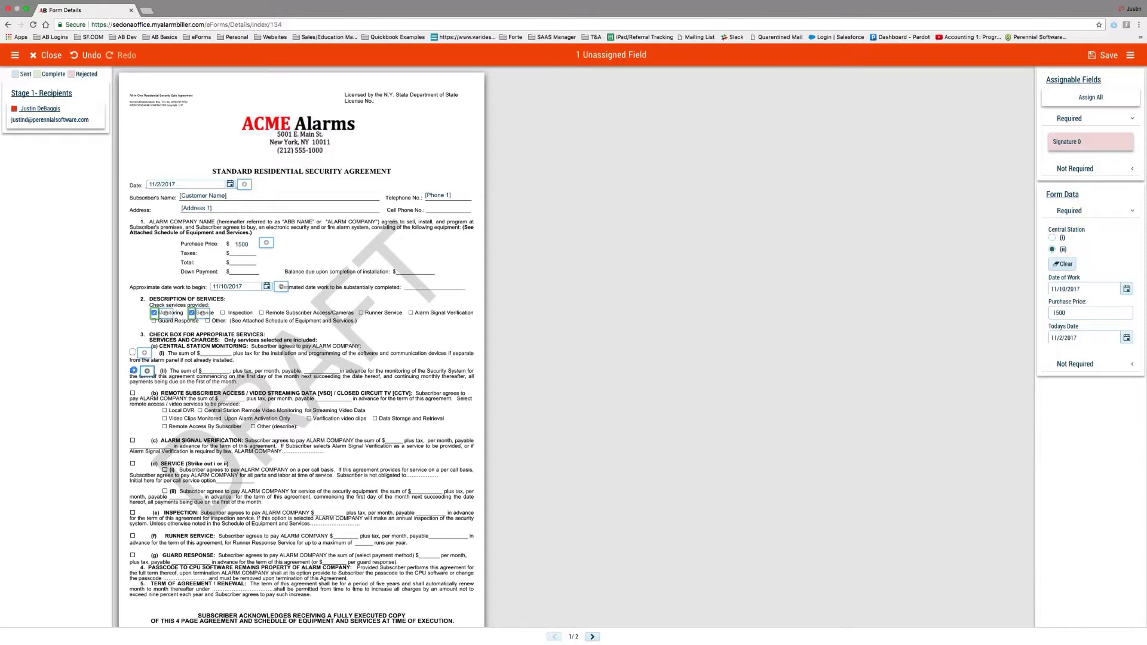
pyautogui.click(133, 352)
# Assign the page 2 subscriber signature and the Monitoring field to the recipient.
pyautogui.scroll(-2, 358, 496)
pyautogui.click(592, 636)
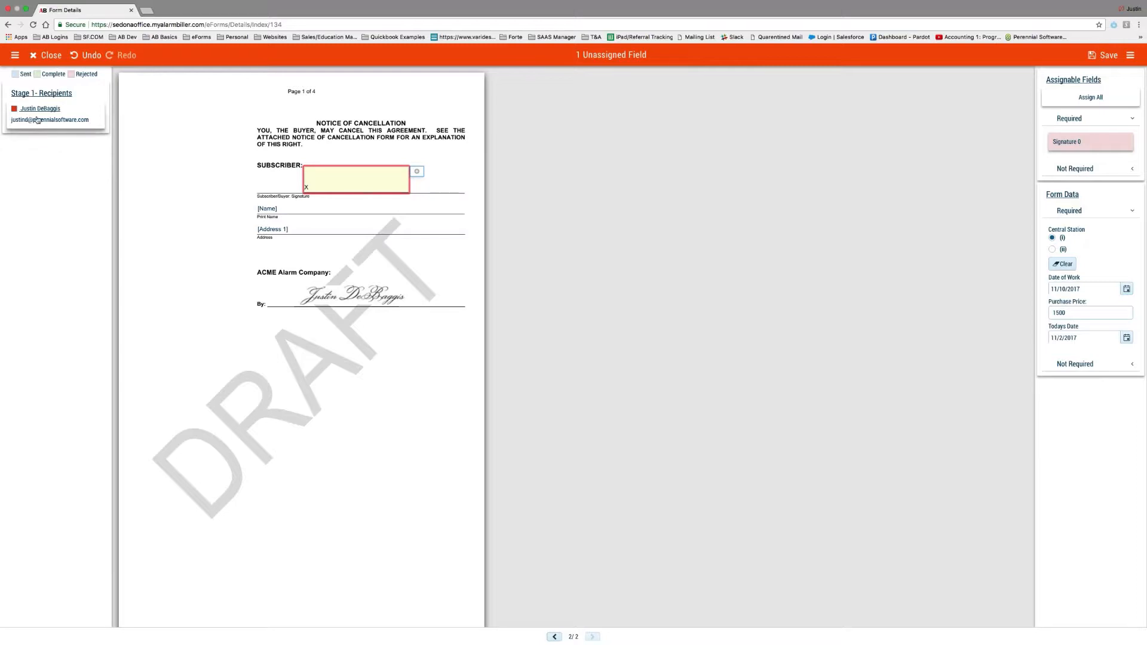
pyautogui.click(347, 185)
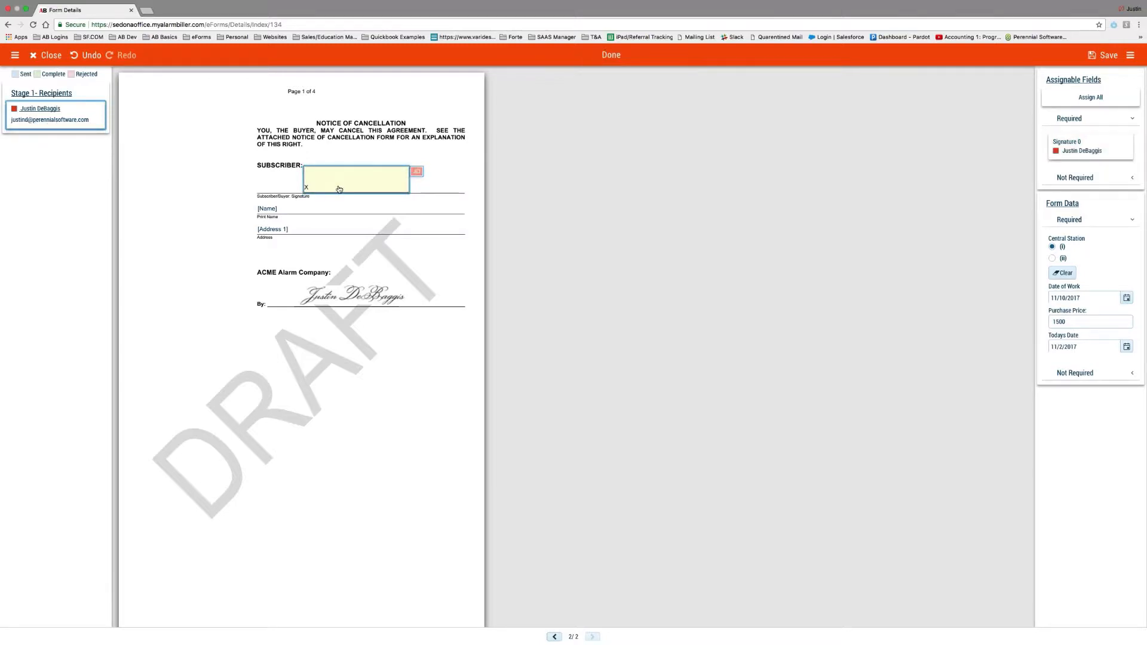
pyautogui.click(561, 637)
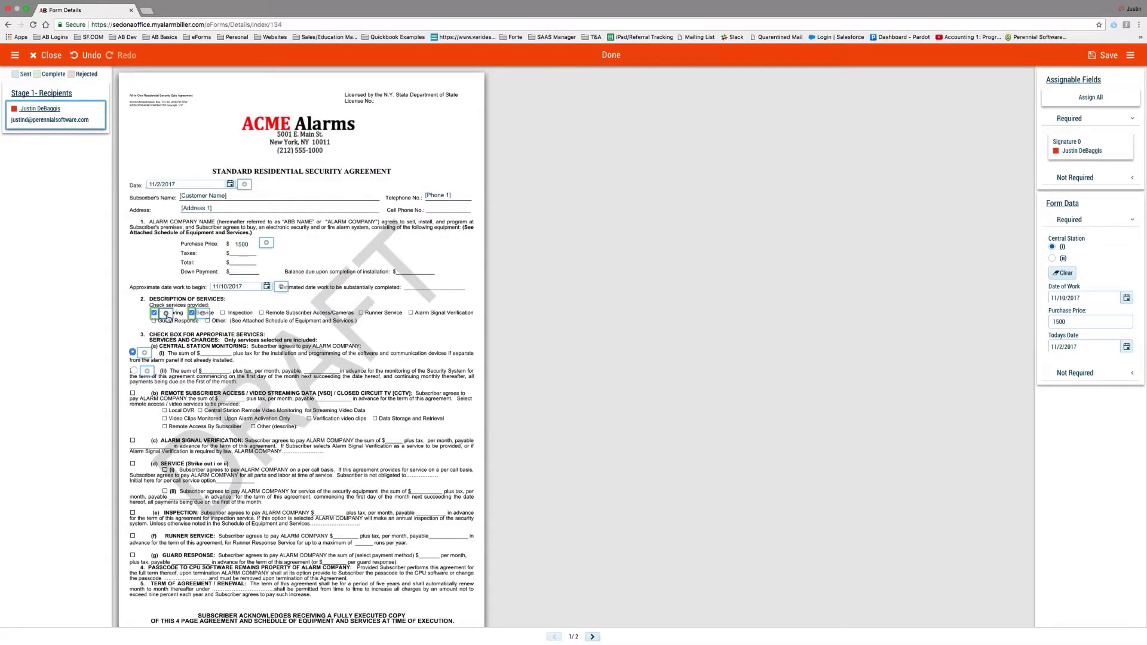
pyautogui.click(167, 315)
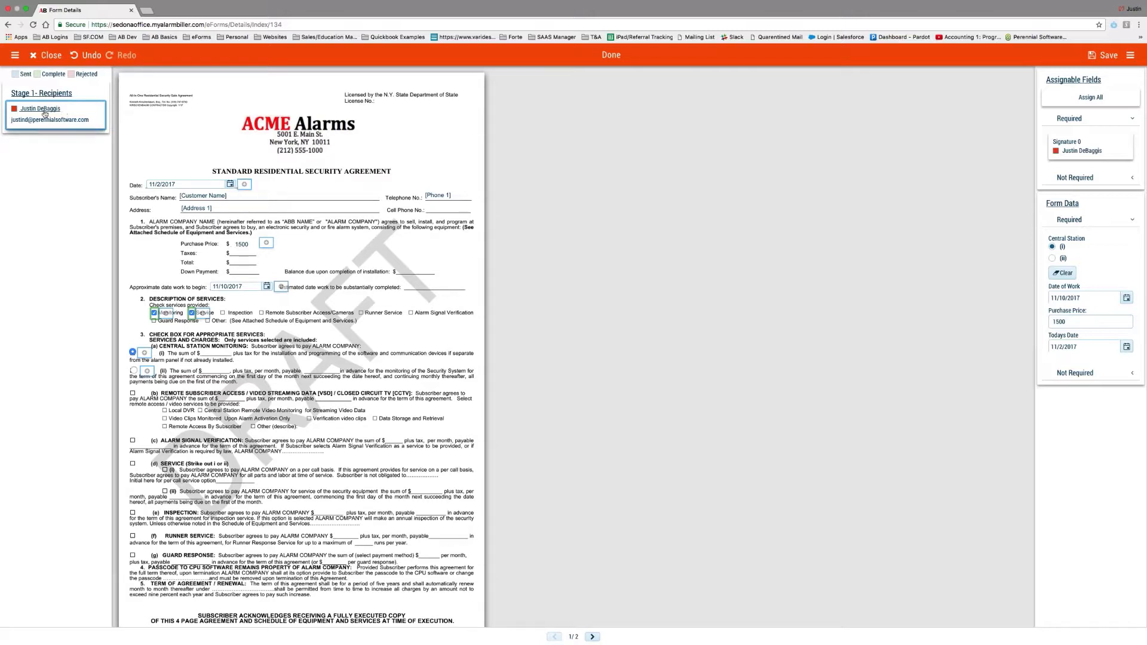
pyautogui.click(592, 637)
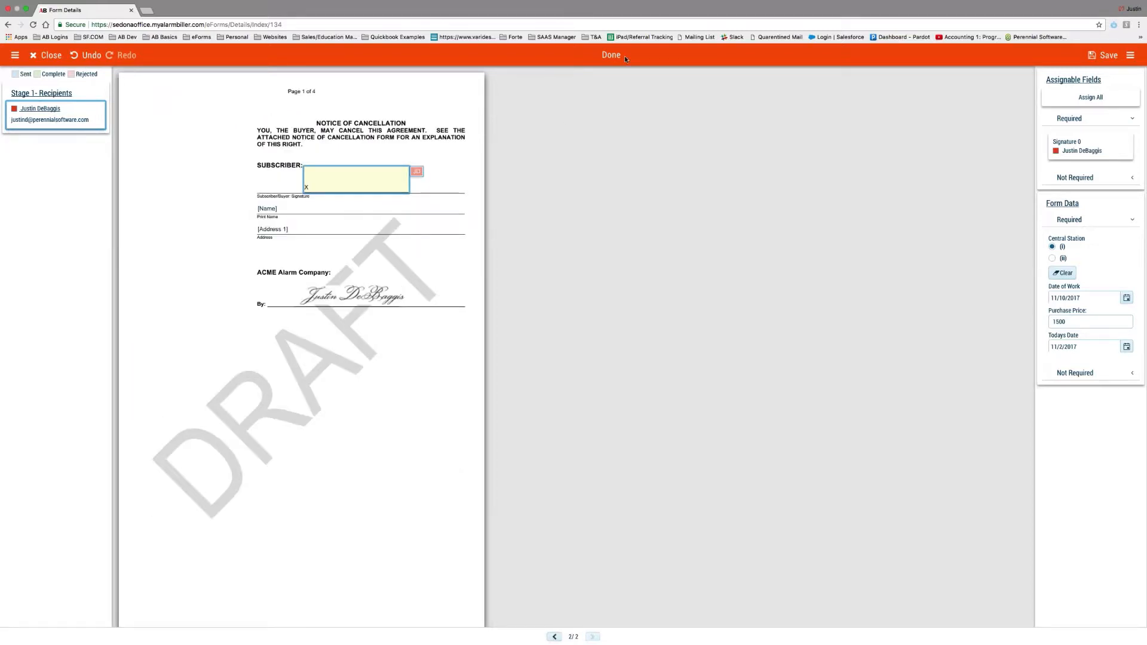
# Save the field assignments and send the Contract package for signing.
pyautogui.click(1104, 55)
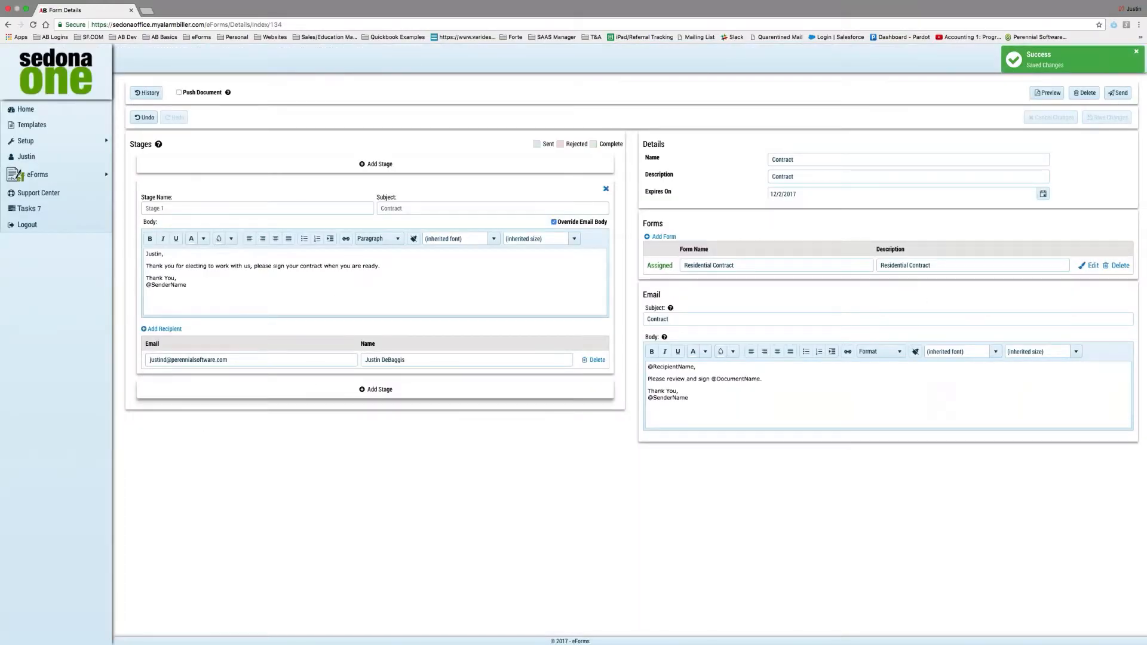
pyautogui.click(1122, 94)
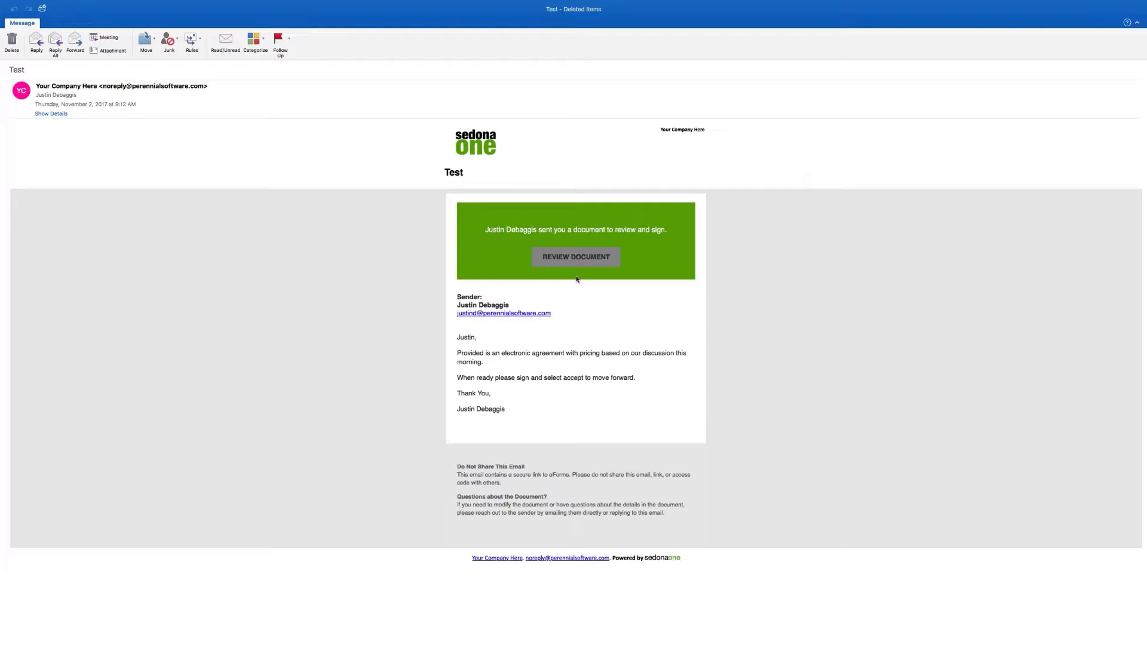
# Look over the signing-request e-mail's Review Document link, then return to the Contract package details page.
pyautogui.moveTo(567, 263)
pyautogui.hotkey('ctrl', 'Left')
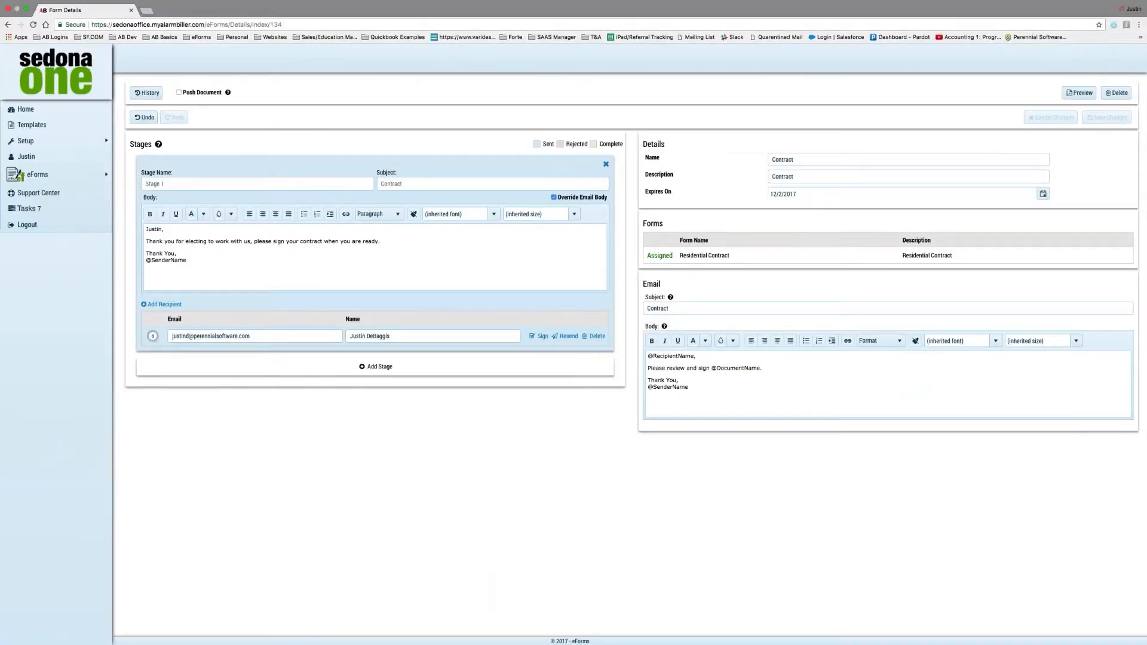
# Open the recipient's signing page, accept the disclaimer, and scroll to the subscriber line.
pyautogui.click(541, 337)
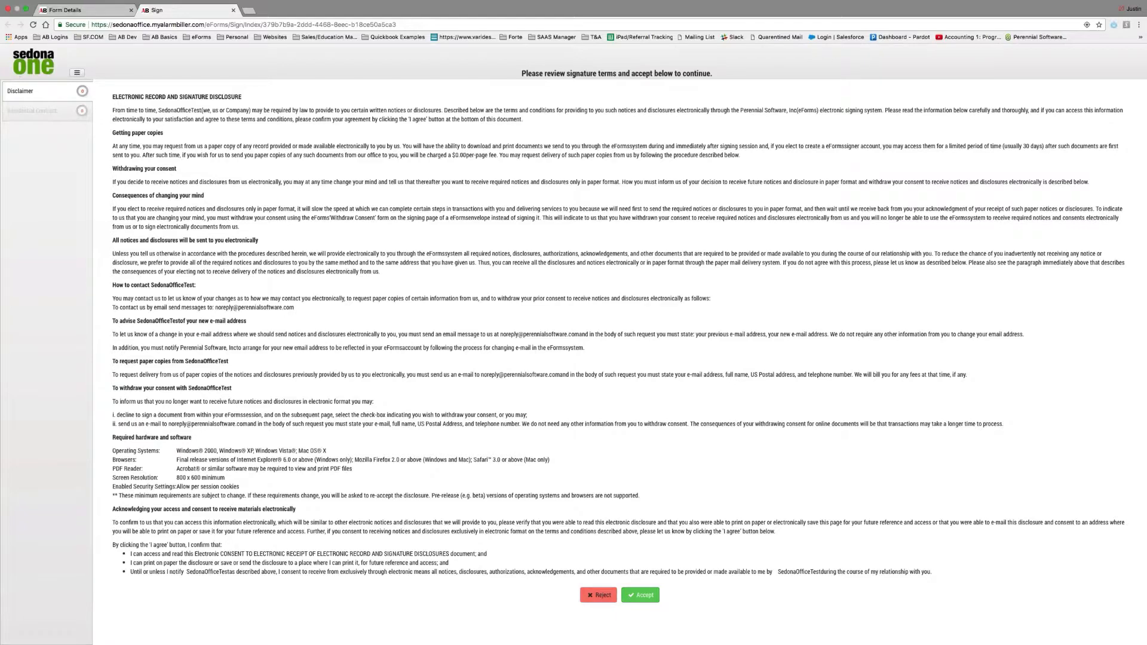
pyautogui.click(639, 594)
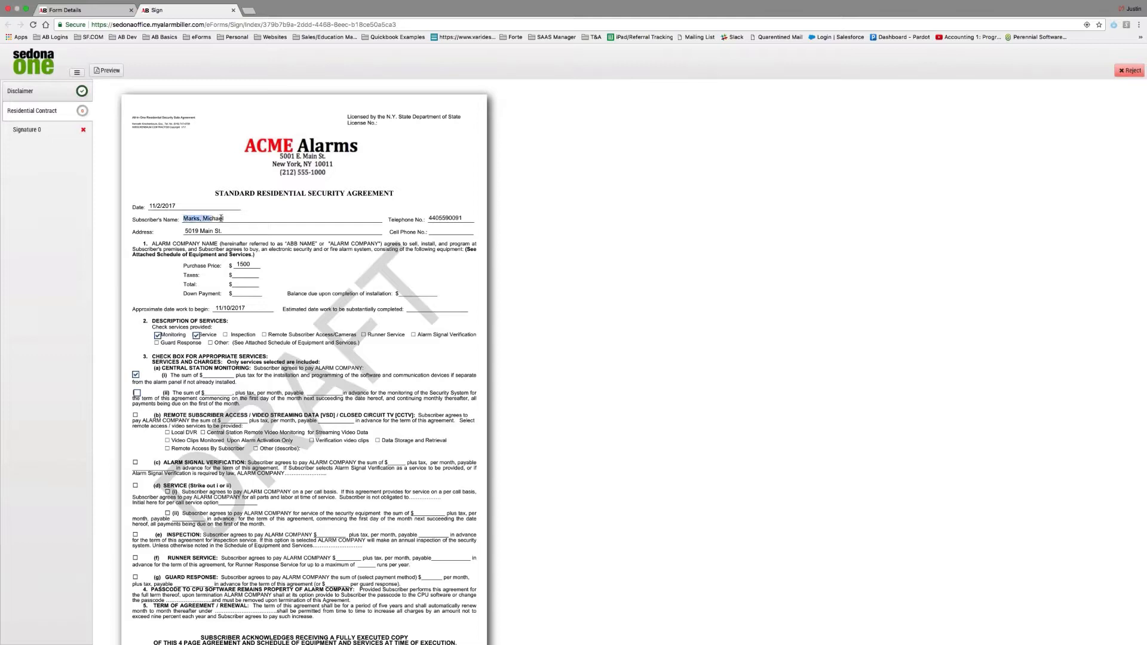
pyautogui.moveTo(184, 219)
pyautogui.mouseDown()
pyautogui.moveTo(222, 217)
pyautogui.moveTo(184, 219)
pyautogui.mouseUp()
pyautogui.click(227, 220)
pyautogui.click(183, 219)
pyautogui.scroll(-5, 246, 308)
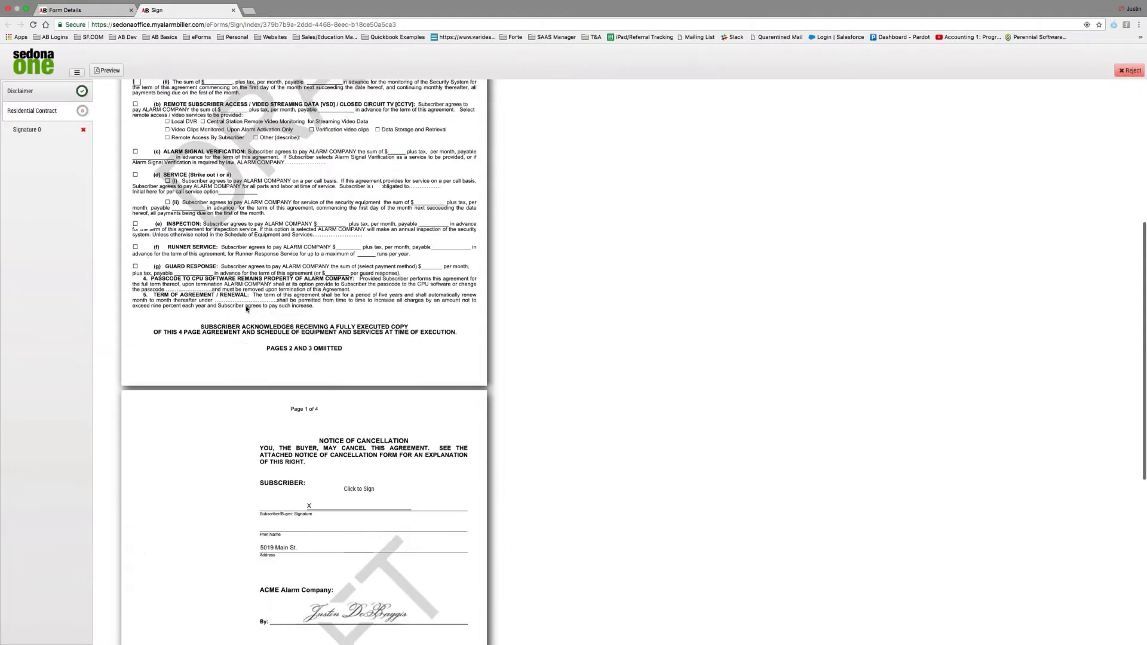
pyautogui.scroll(-2, 246, 309)
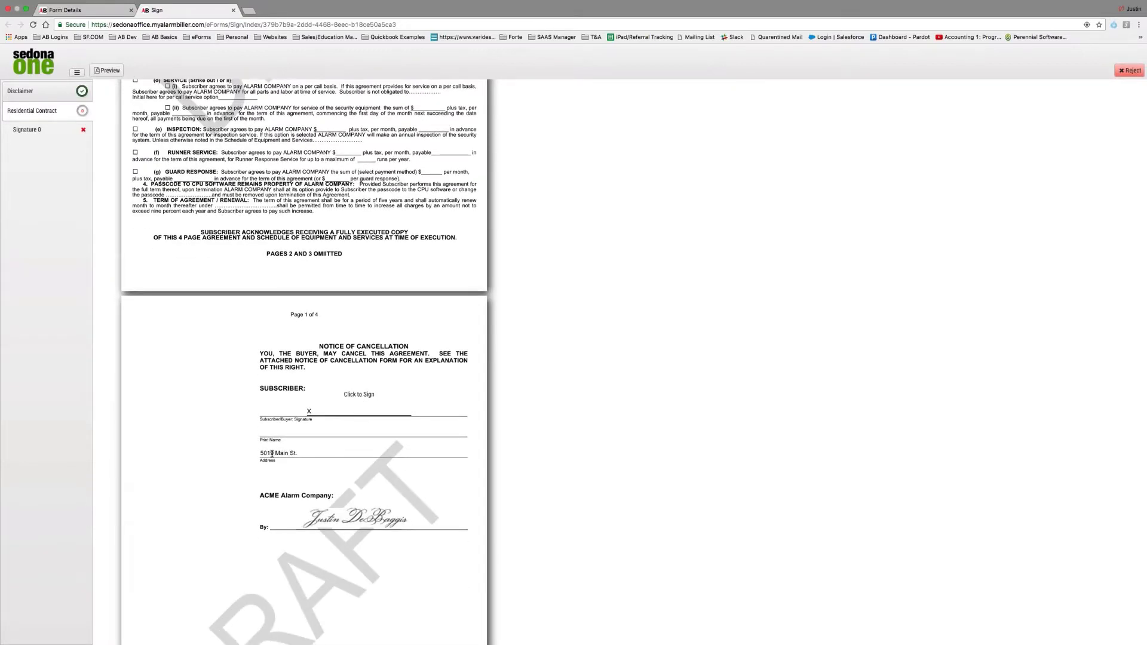
# Draw a hand-drawn signature on the subscriber line and accept it.
pyautogui.click(355, 398)
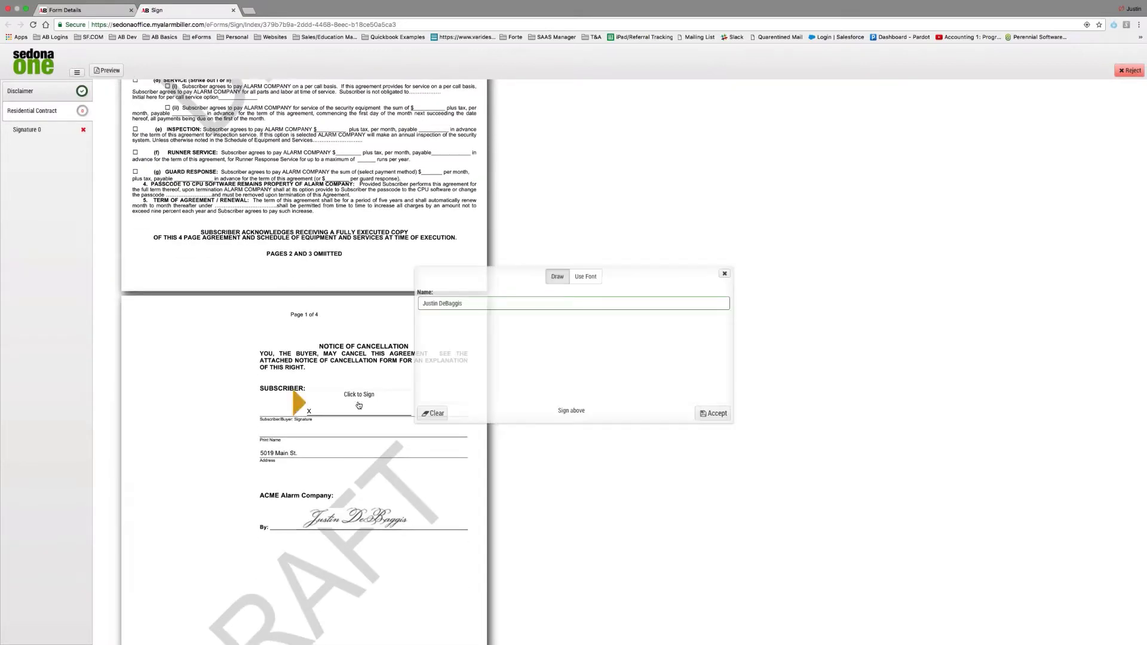
pyautogui.click(592, 277)
pyautogui.click(557, 277)
pyautogui.moveTo(484, 358); pyautogui.dragTo(656, 355)
pyautogui.click(713, 414)
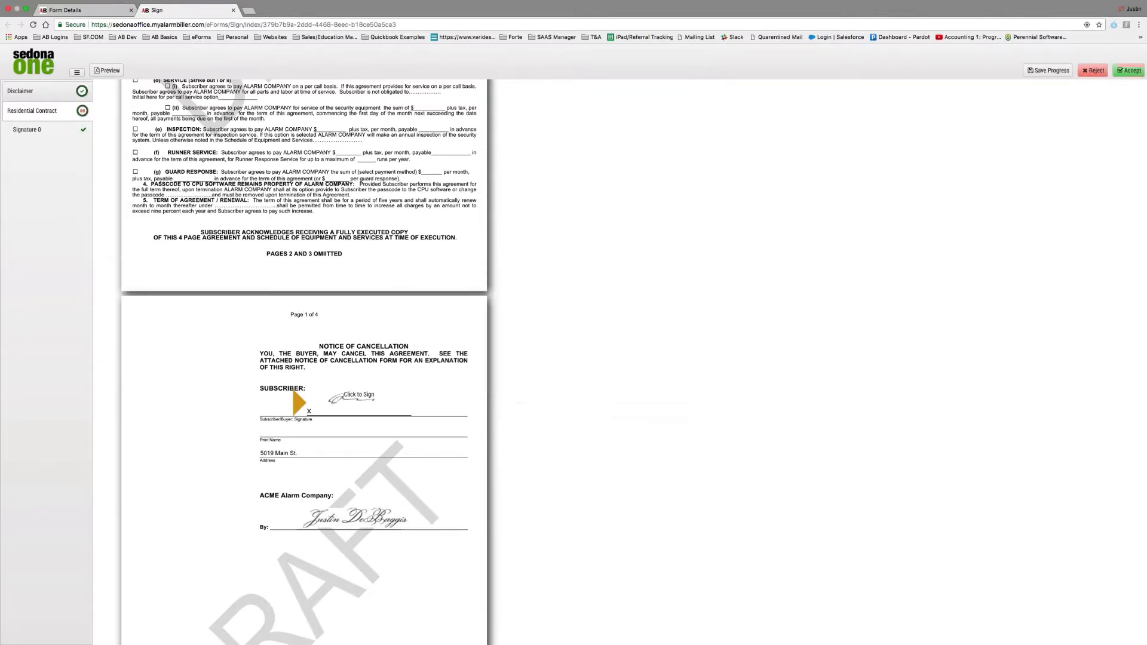
# Submit the signed contract, confirm with Ok, and return to the contract's Form Details.
pyautogui.click(1129, 70)
pyautogui.click(615, 385)
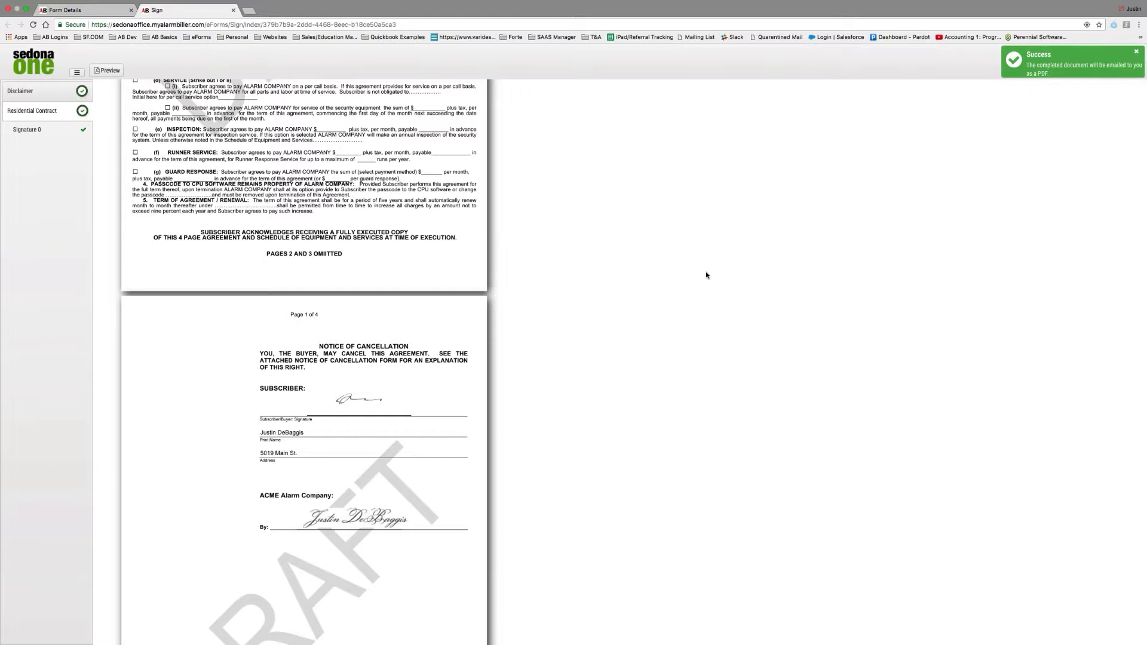
pyautogui.scroll(-2, 706, 274)
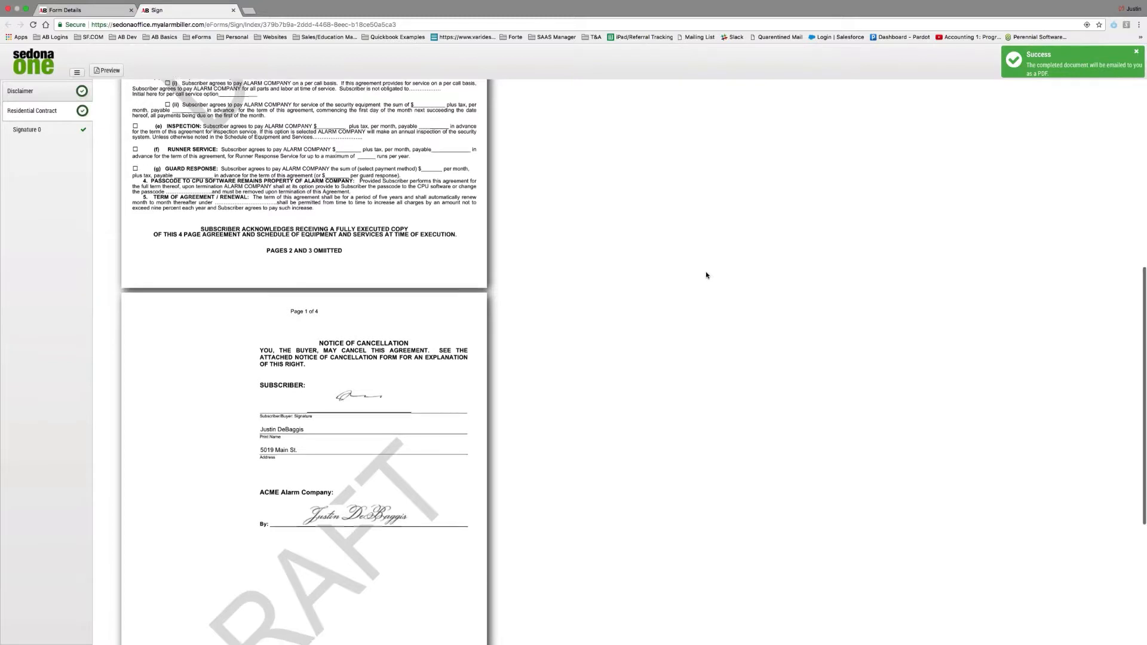
pyautogui.click(82, 11)
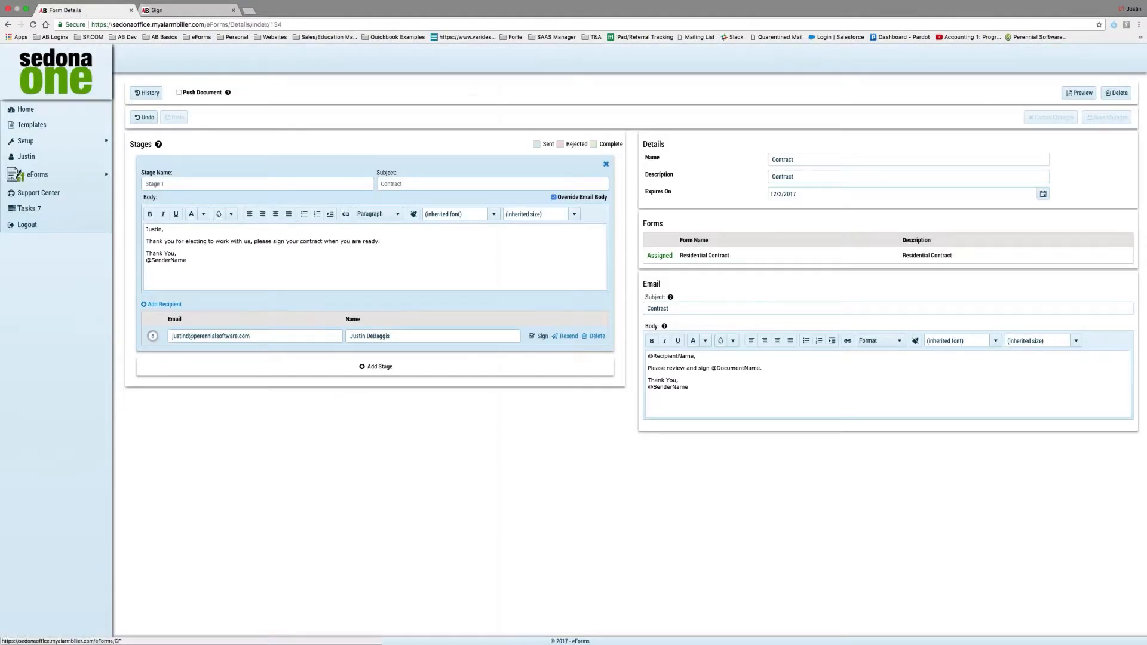
# Reload Form Details to show the completed status, then download and open the signing certificate.
pyautogui.click(33, 25)
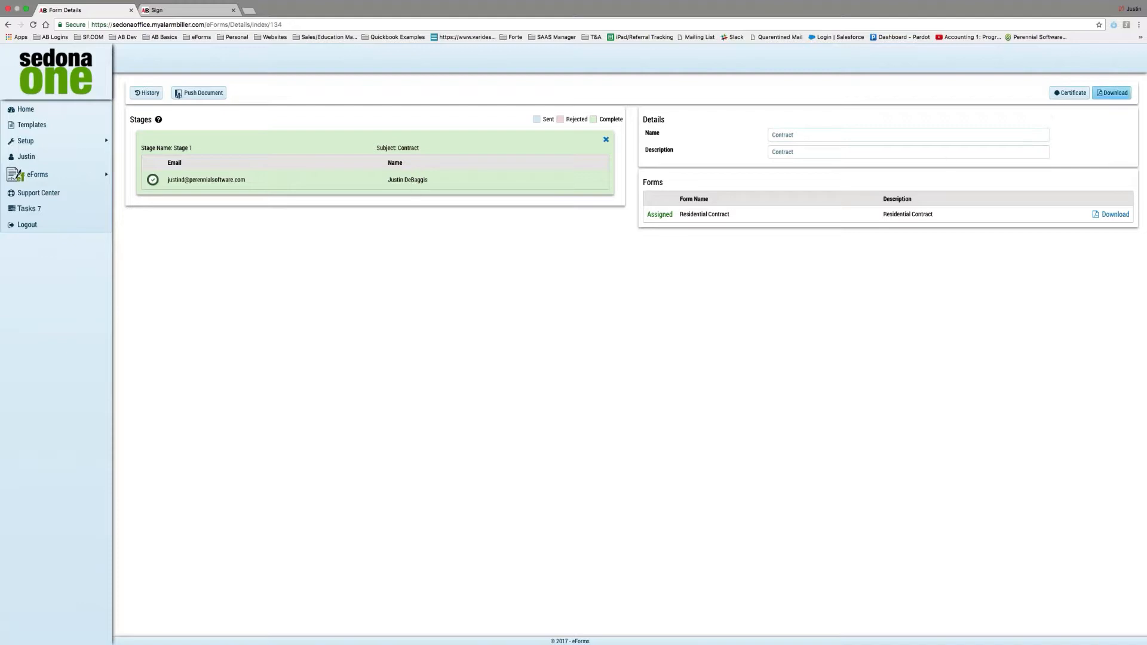
pyautogui.click(1083, 95)
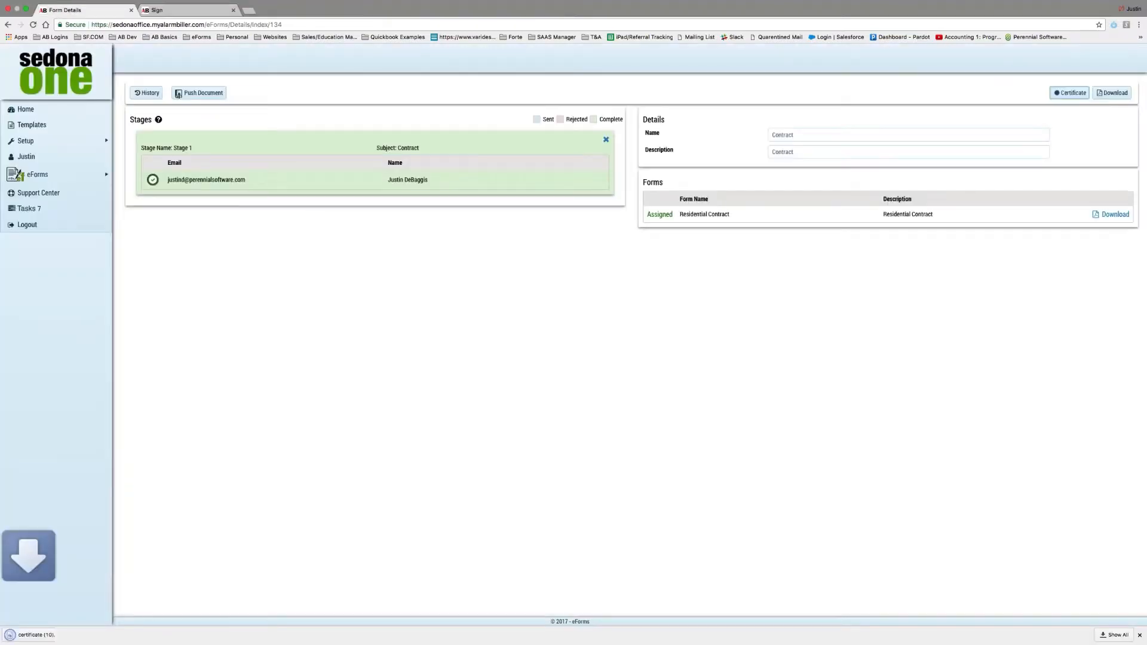
pyautogui.click(57, 634)
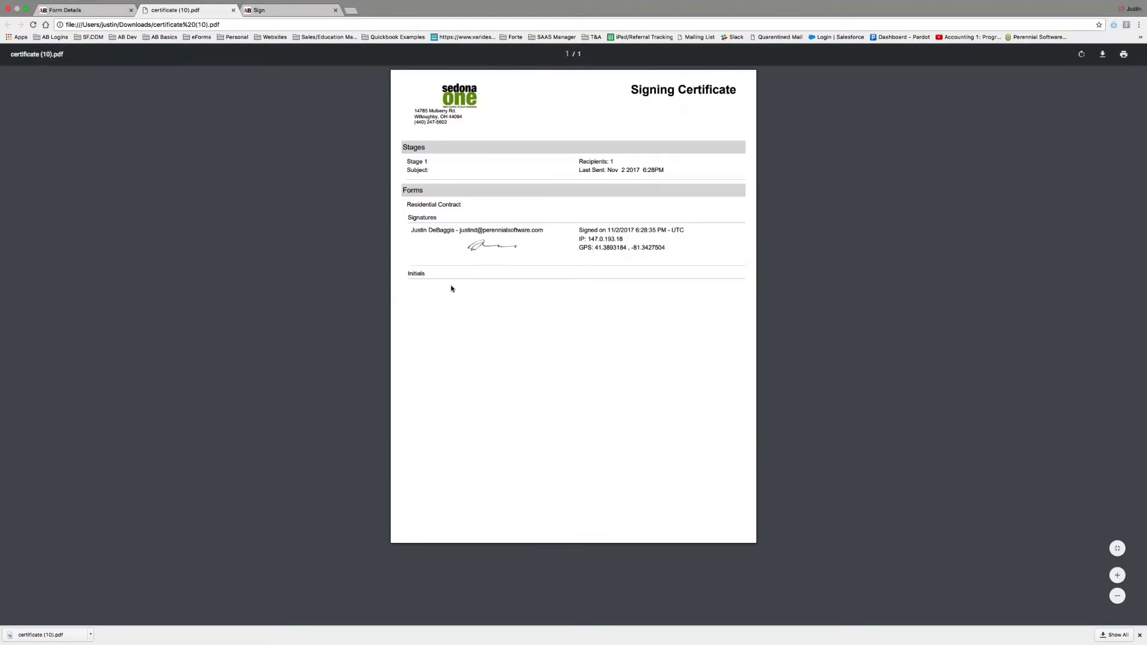
pyautogui.click(82, 7)
# Download the signed Contract PDF, review it, and close its tab.
pyautogui.click(1110, 93)
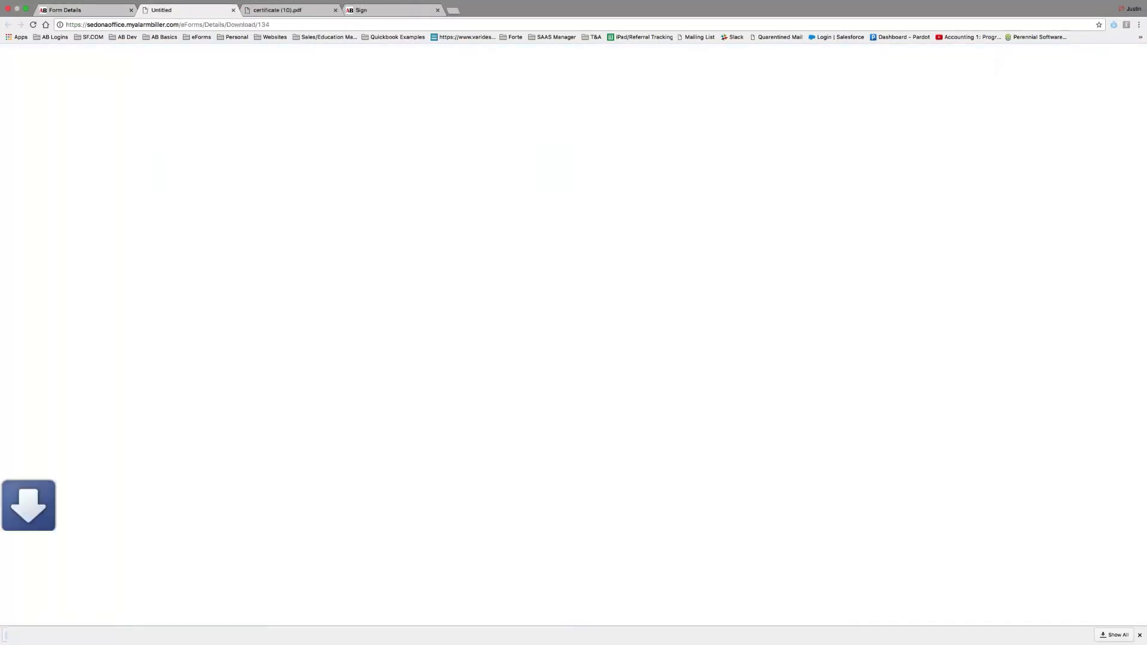
pyautogui.click(42, 635)
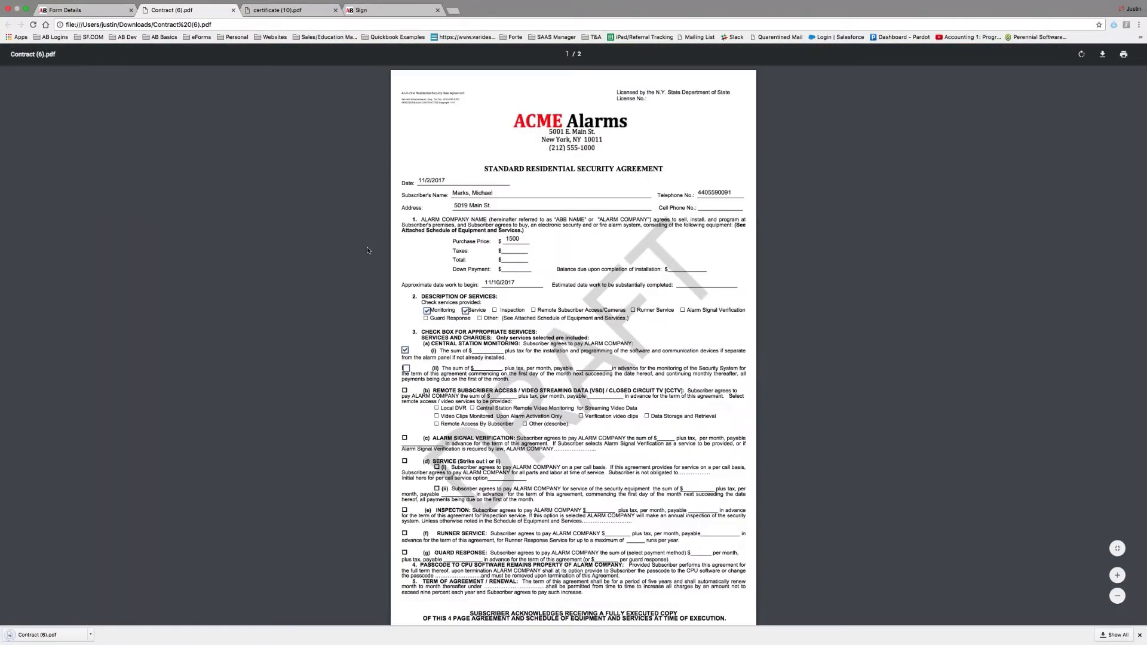
pyautogui.scroll(-7, 513, 338)
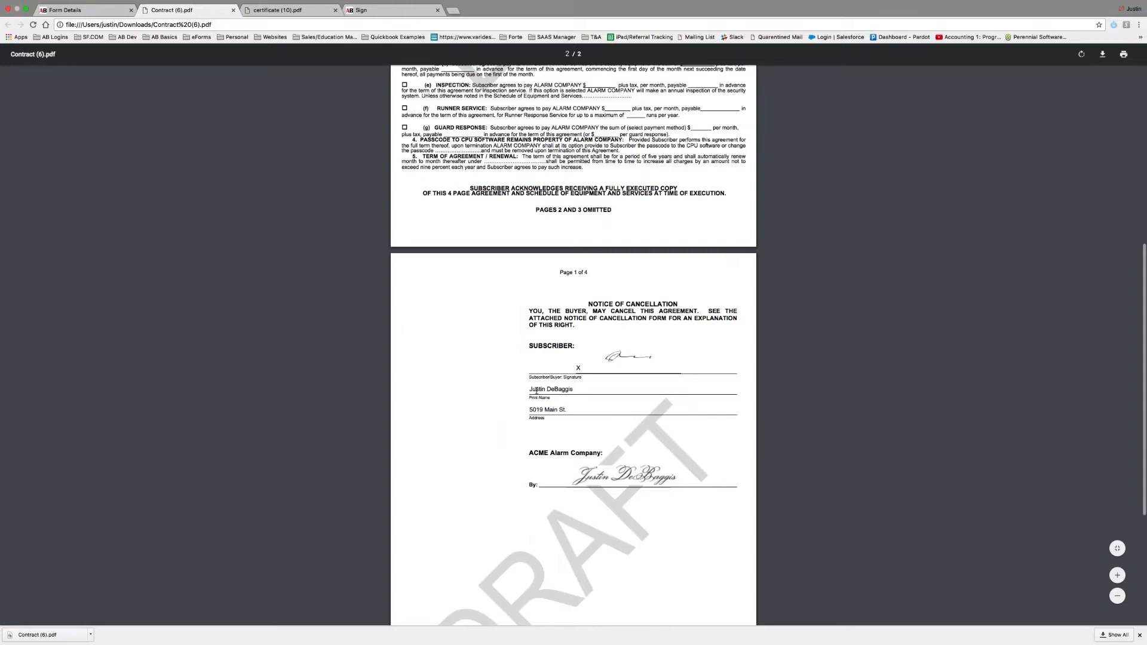
pyautogui.scroll(7, 544, 396)
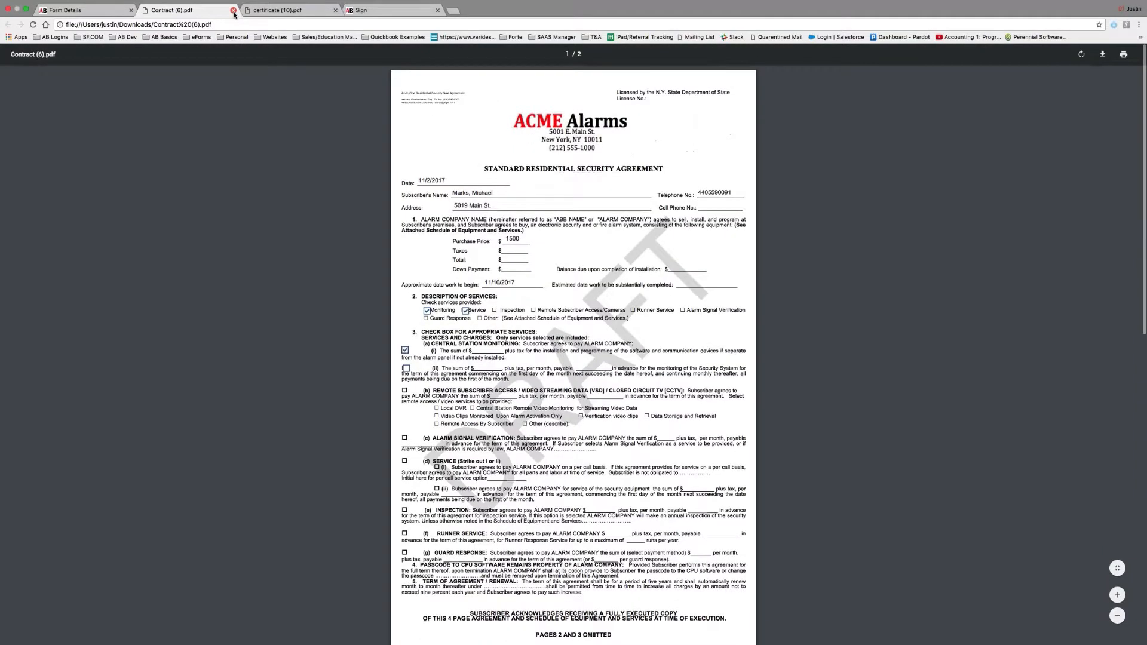
pyautogui.click(233, 10)
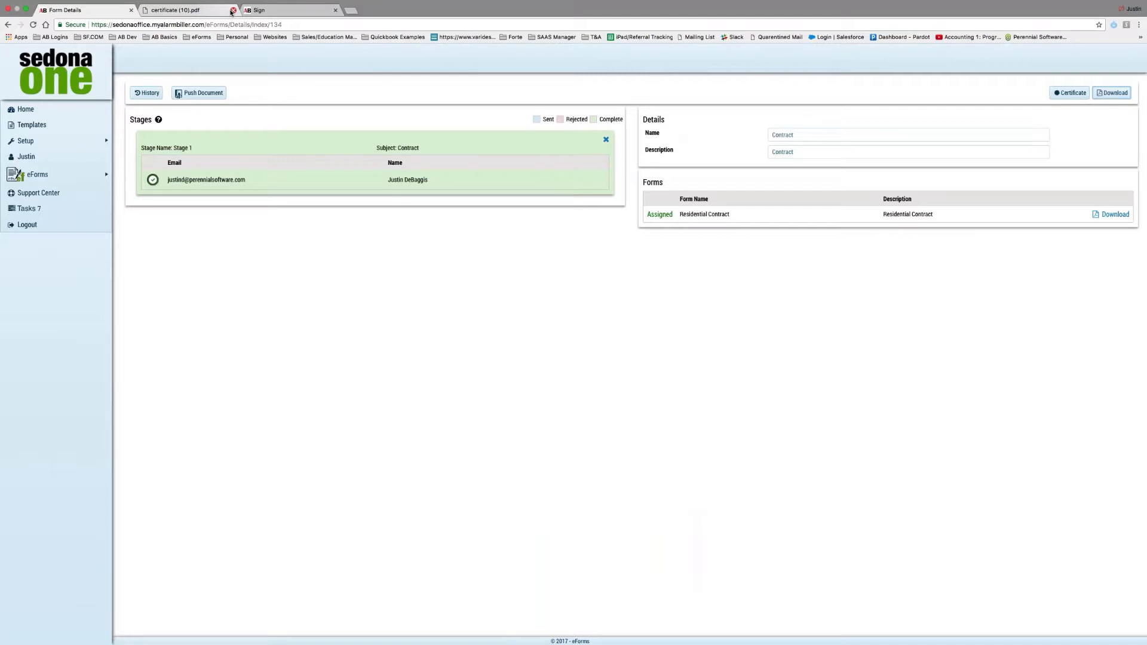
# Close the certificate, archive completed Contract form 134, and check it under Show Archived.
pyautogui.click(233, 10)
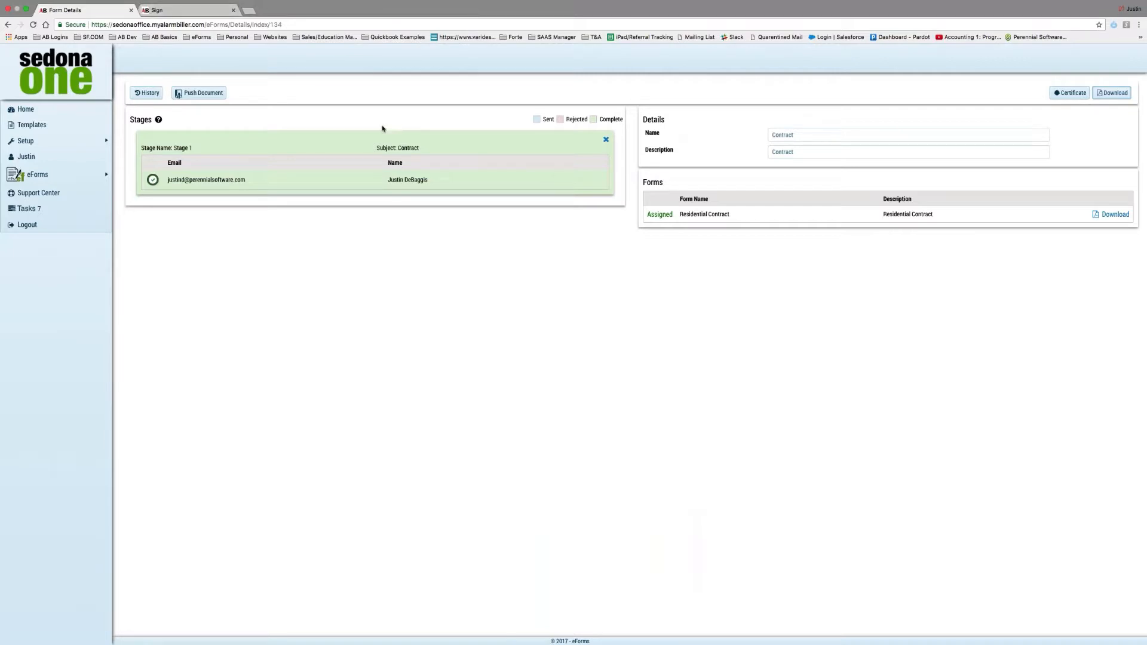
pyautogui.click(48, 118)
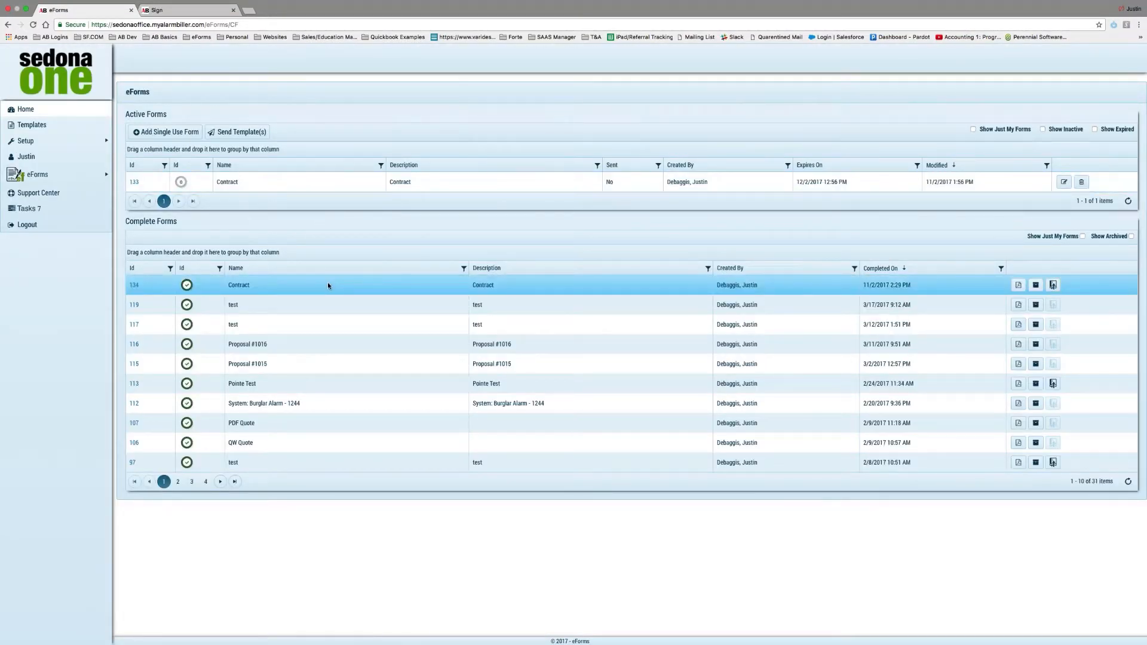
pyautogui.click(1037, 287)
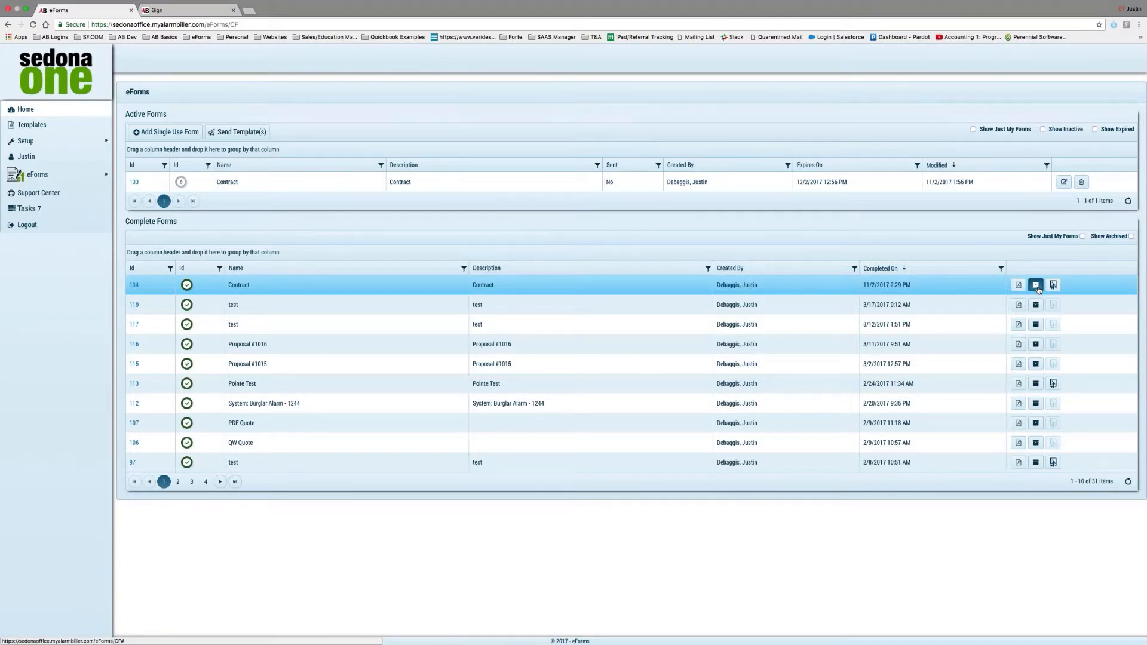
pyautogui.click(1131, 236)
pyautogui.click(1131, 237)
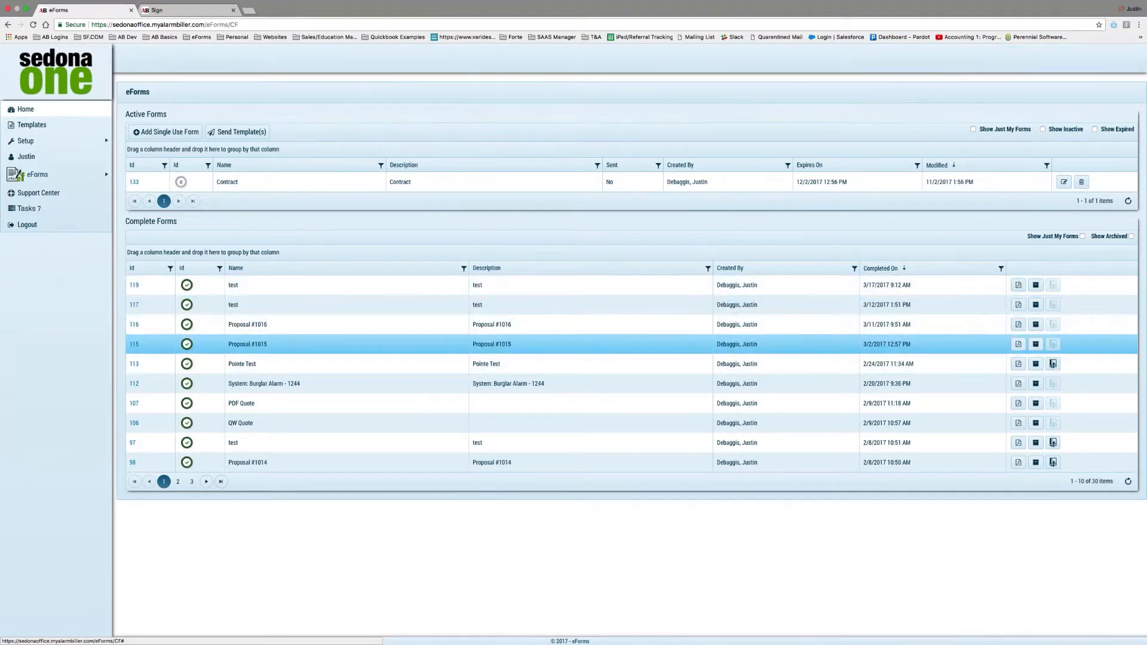
pyautogui.click(1054, 366)
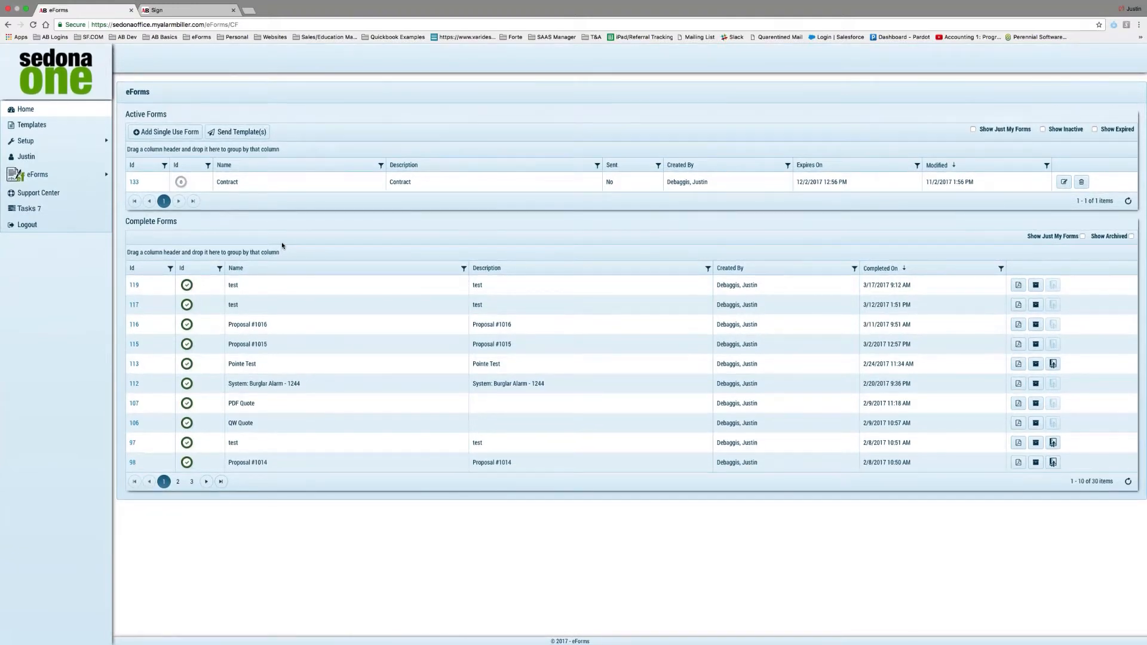
# From Templates, cancel a new template and open the Alarm Cerficate template in Design.
pyautogui.click(46, 127)
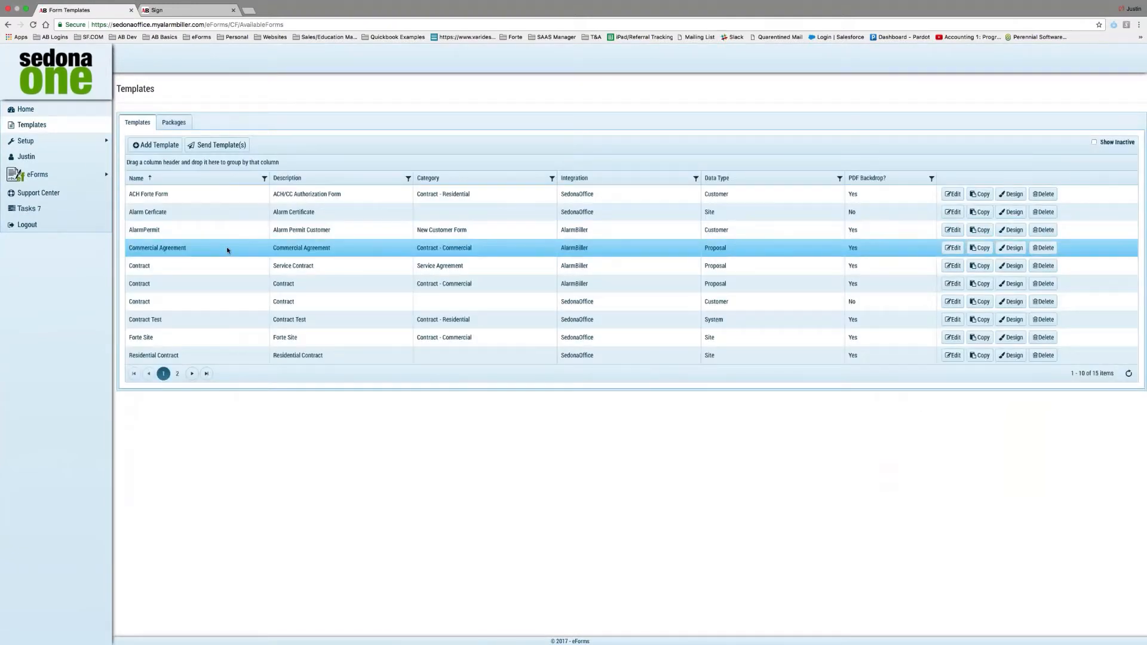
pyautogui.click(156, 146)
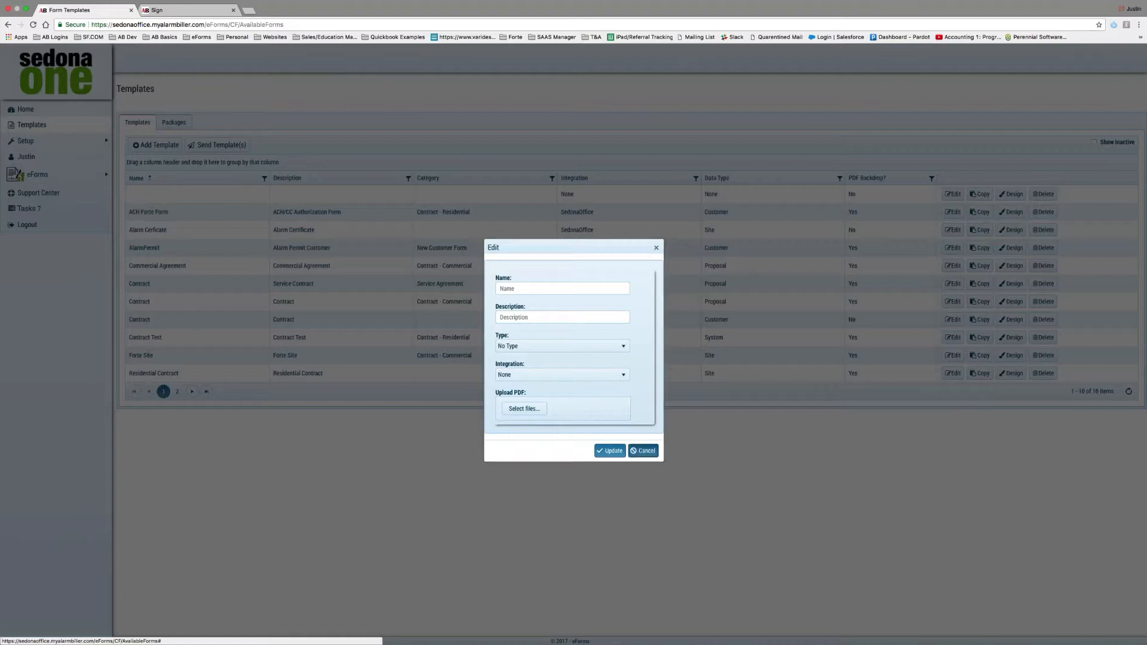
pyautogui.click(643, 451)
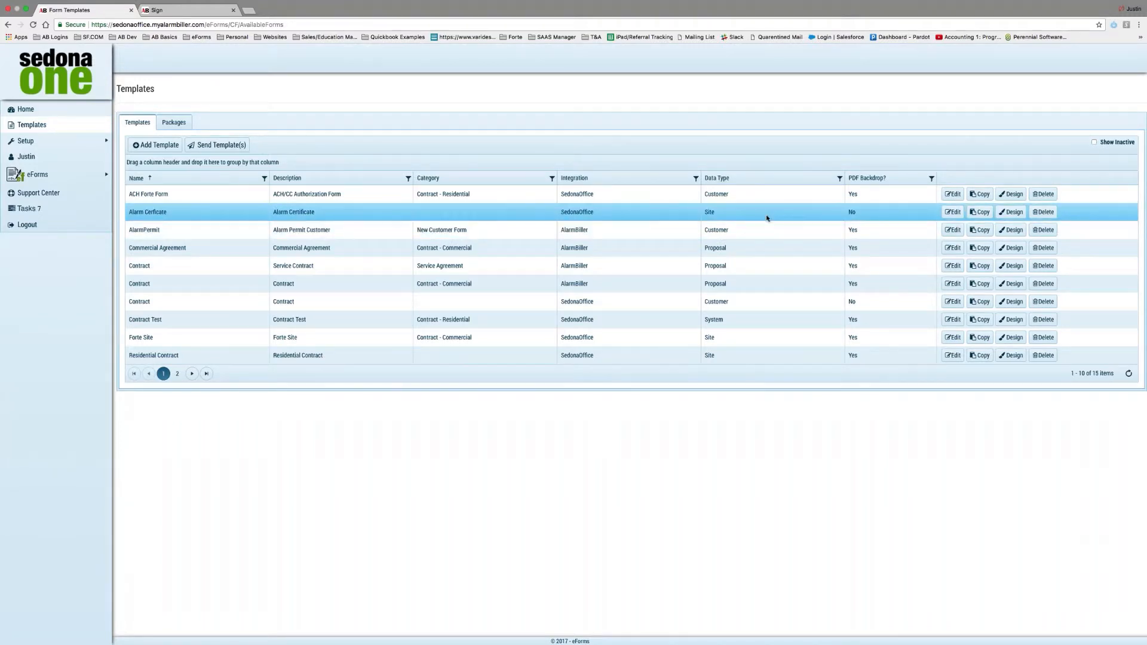
pyautogui.click(1011, 212)
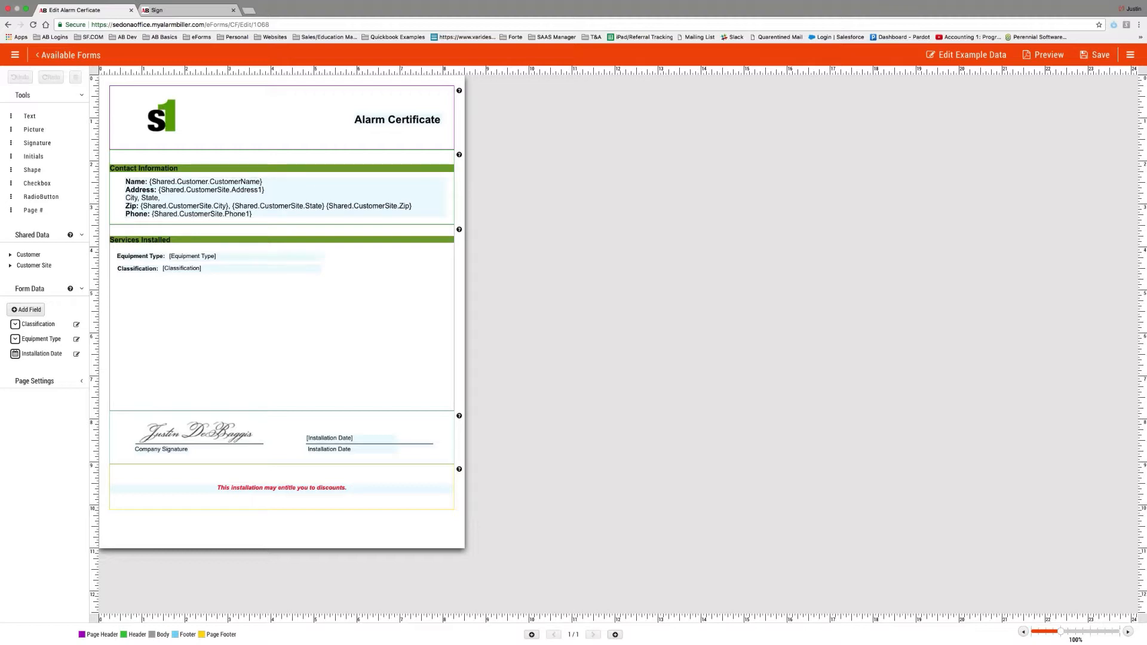
# Add a 'Place static text here' text box and widen it across Services Installed.
pyautogui.moveTo(29, 116); pyautogui.dragTo(127, 357)
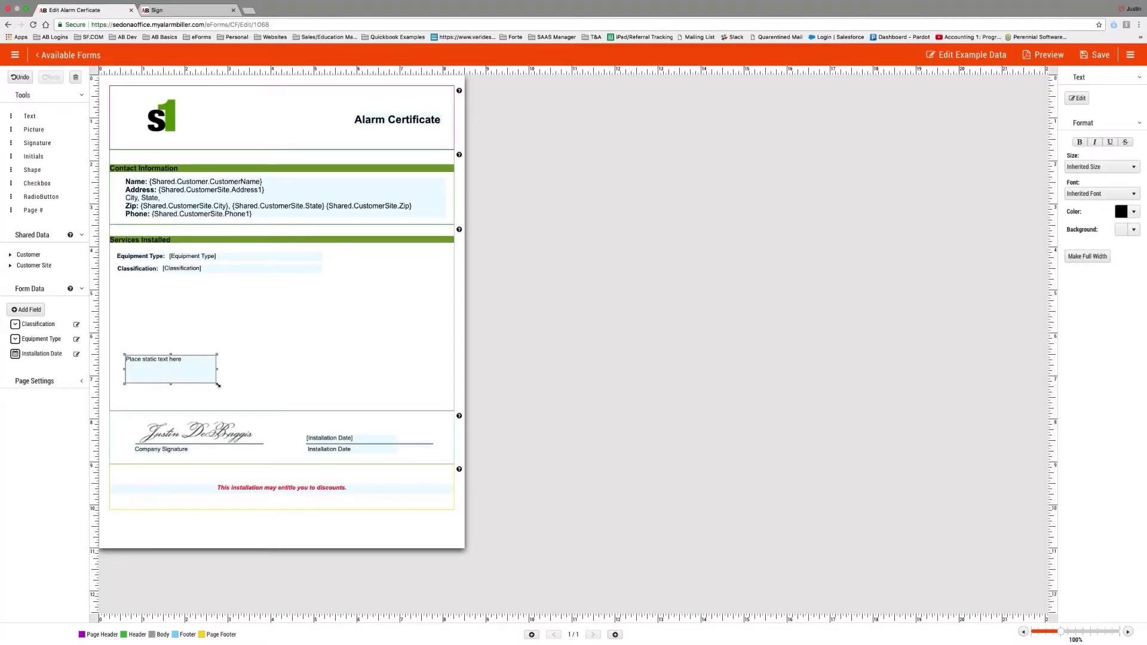
pyautogui.moveTo(218, 384); pyautogui.dragTo(444, 405)
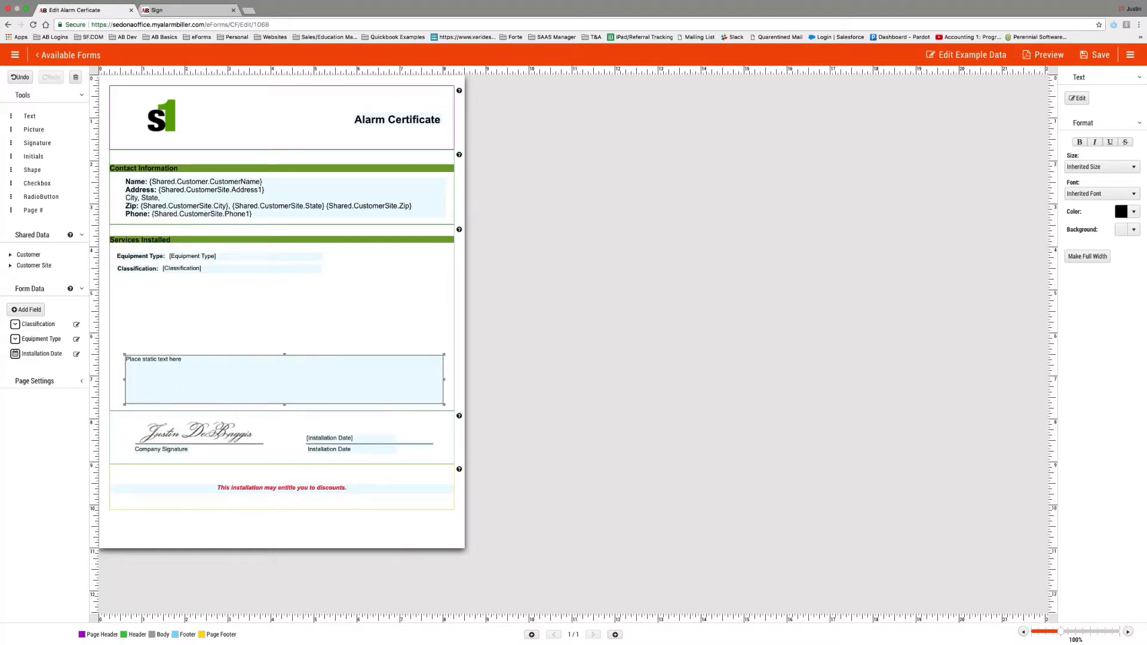
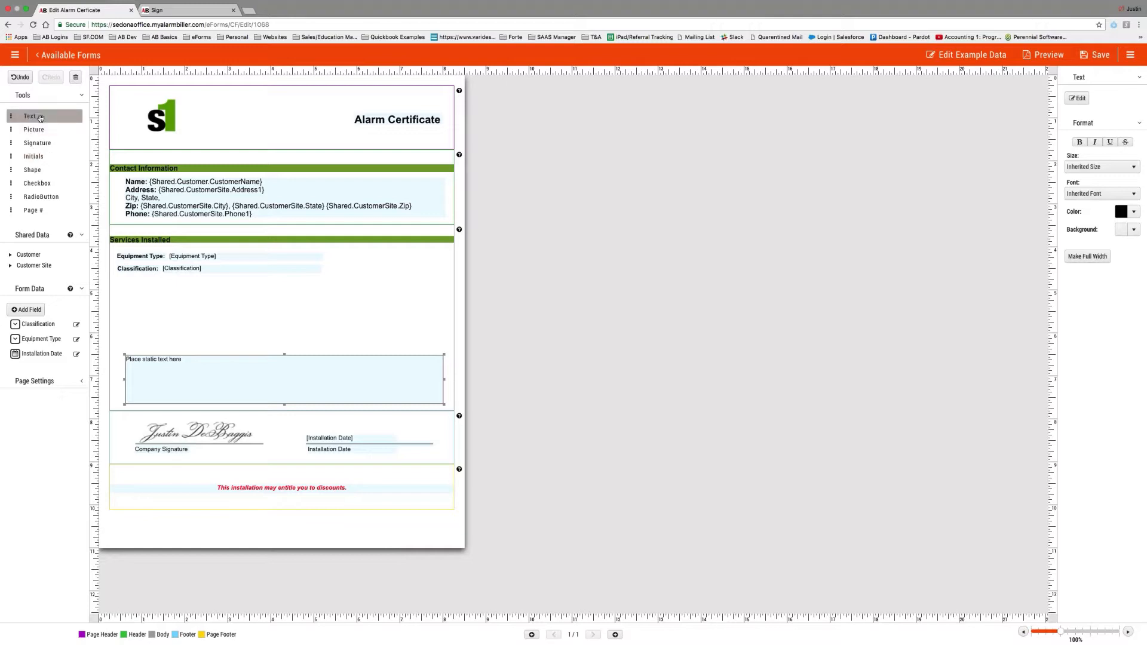
# Replace the static text box's placeholder with 'Warranty Information is listed here'.
pyautogui.click(1077, 98)
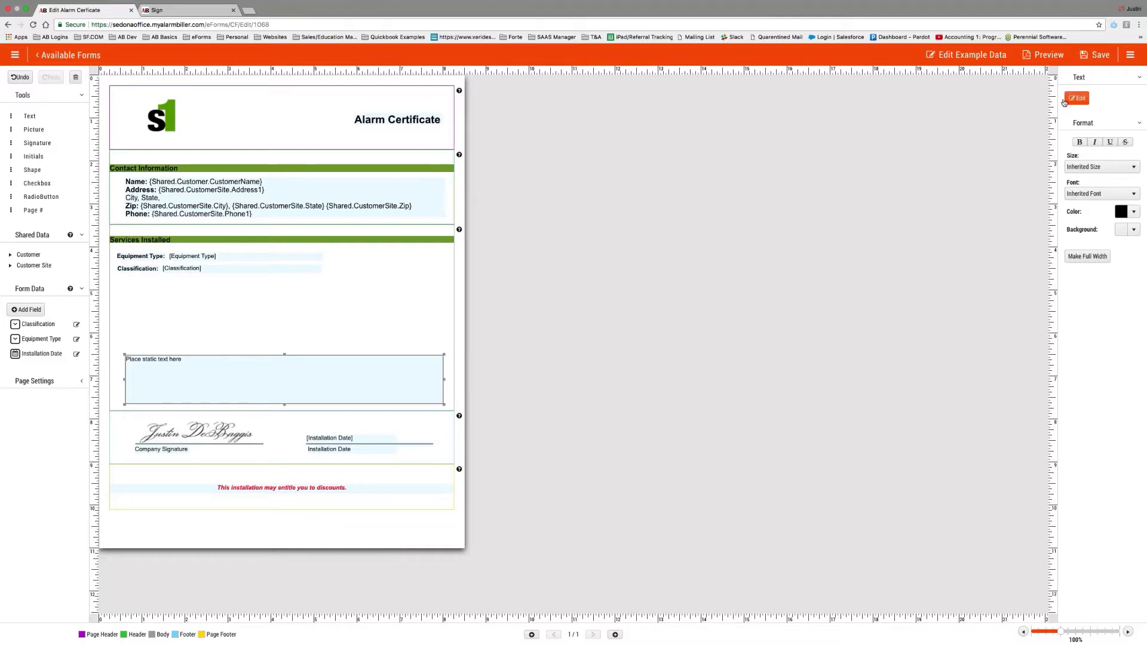
pyautogui.press('super+a')
pyautogui.press('BackSpace')
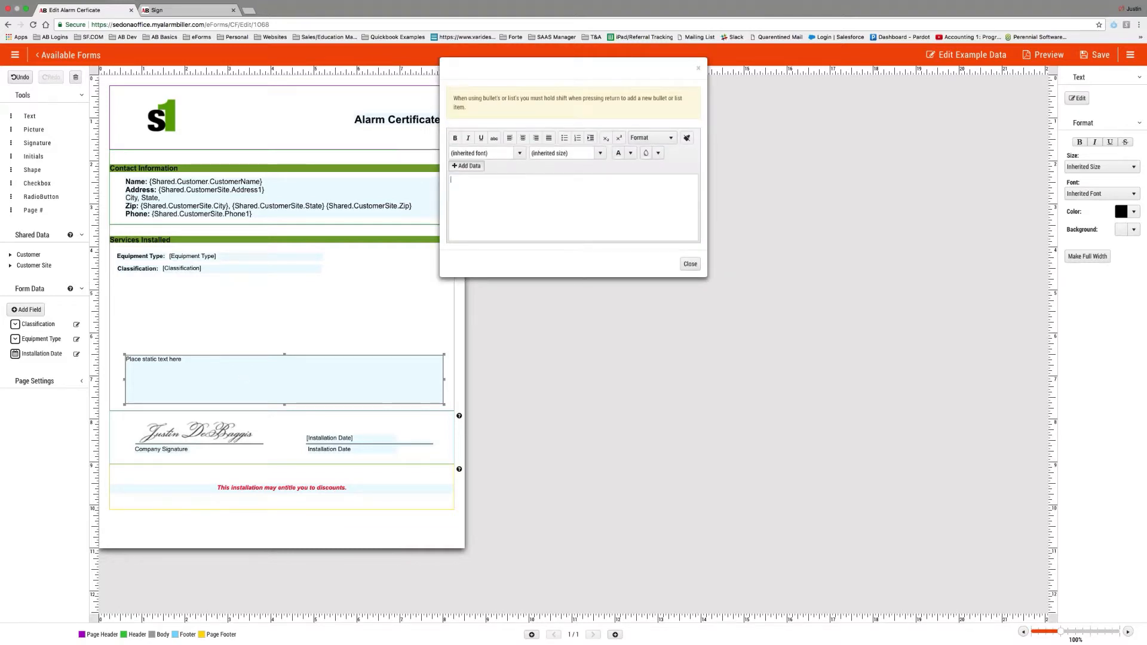
pyautogui.write('Warranty Information is listed here')
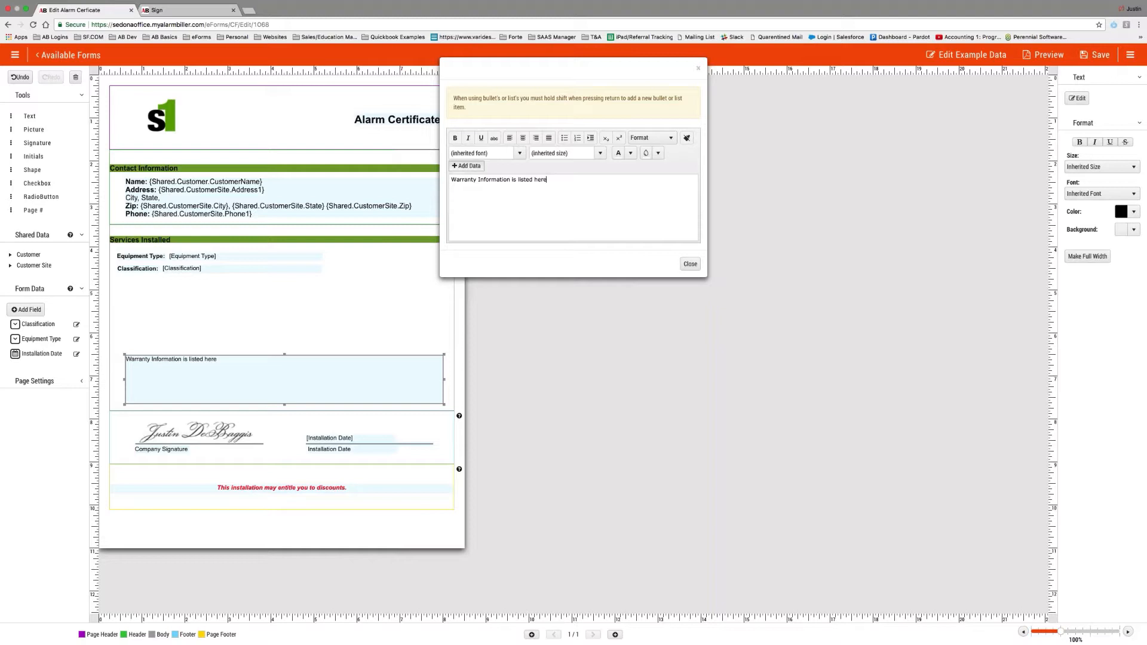
pyautogui.click(690, 264)
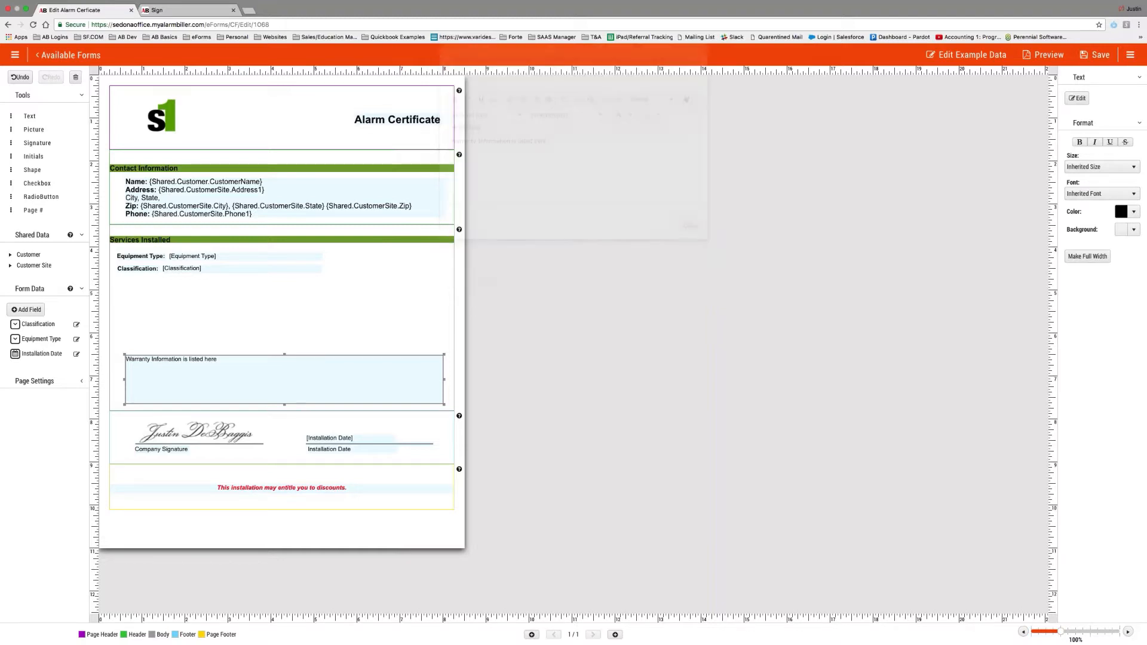
# Resize the Warranty text box and pick a sample customer and site for the preview.
pyautogui.moveTo(284, 405); pyautogui.dragTo(290, 377)
pyautogui.click(1043, 55)
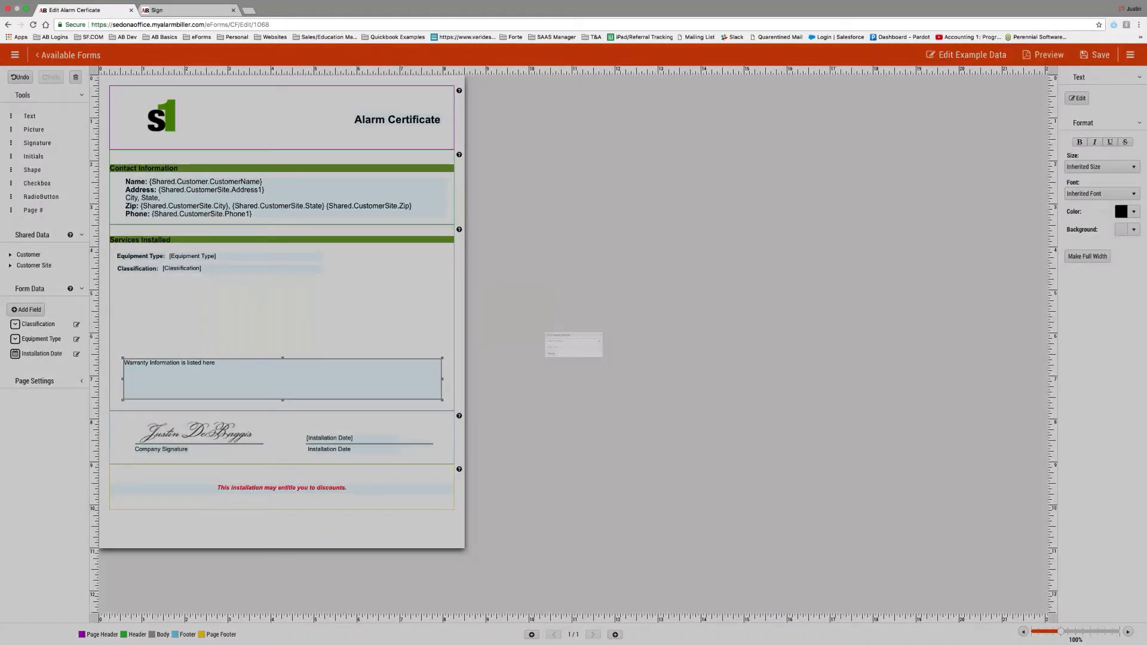
pyautogui.write('michael')
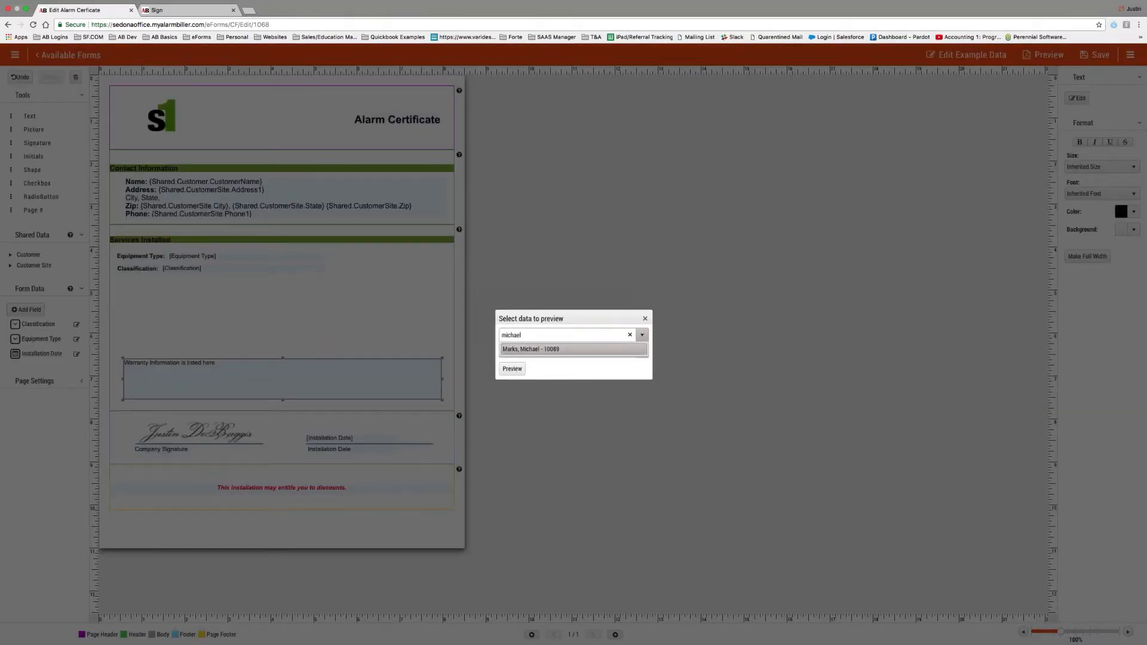
pyautogui.click(580, 348)
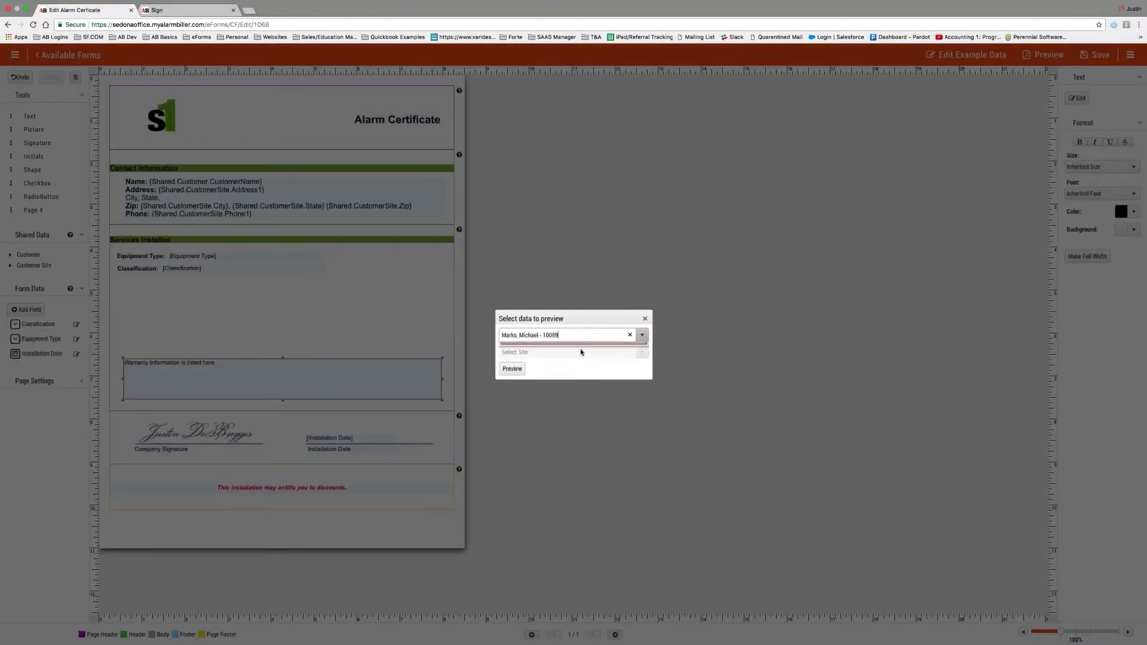
pyautogui.click(521, 362)
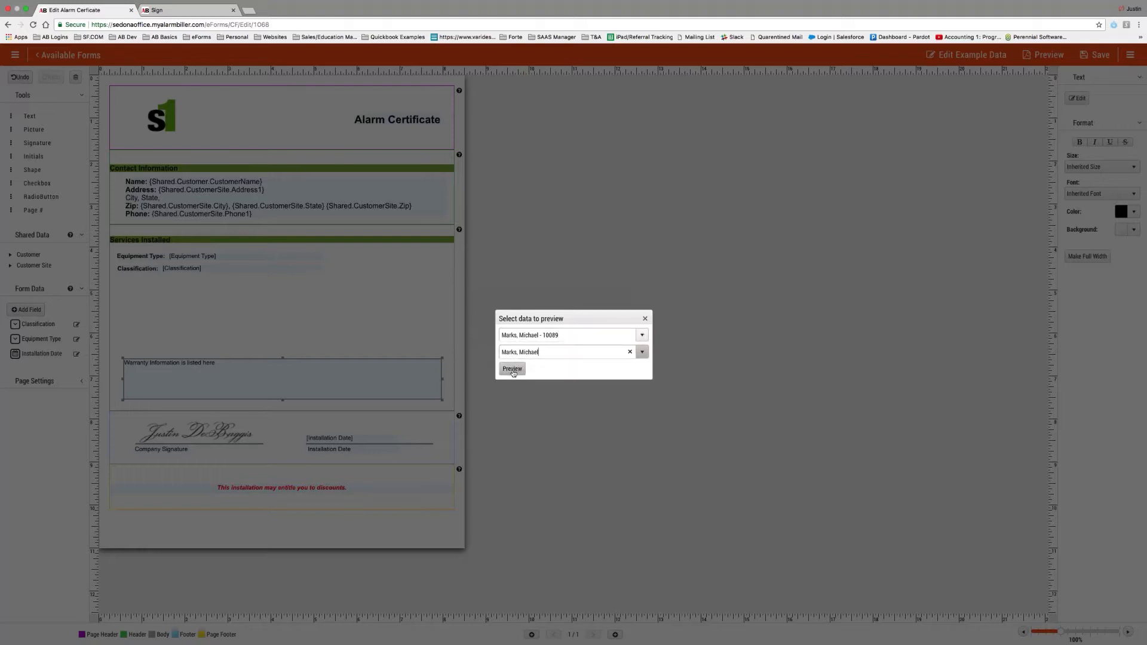
# Generate the preview PDF, view it, and return to the form editor.
pyautogui.click(513, 370)
pyautogui.click(641, 200)
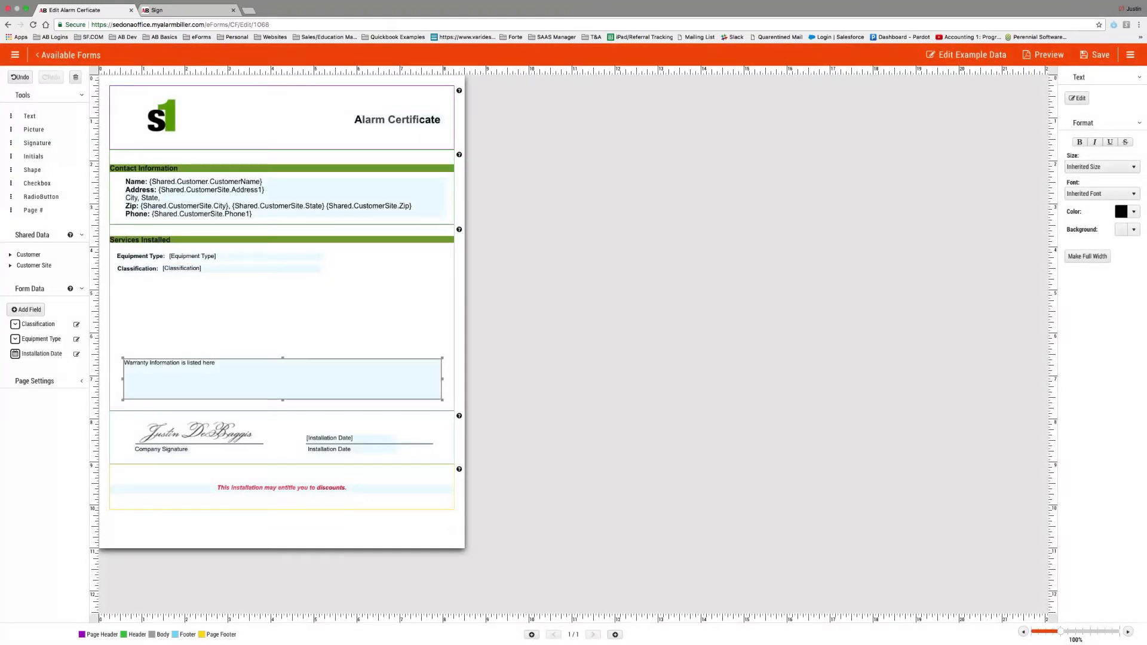
pyautogui.click(33, 638)
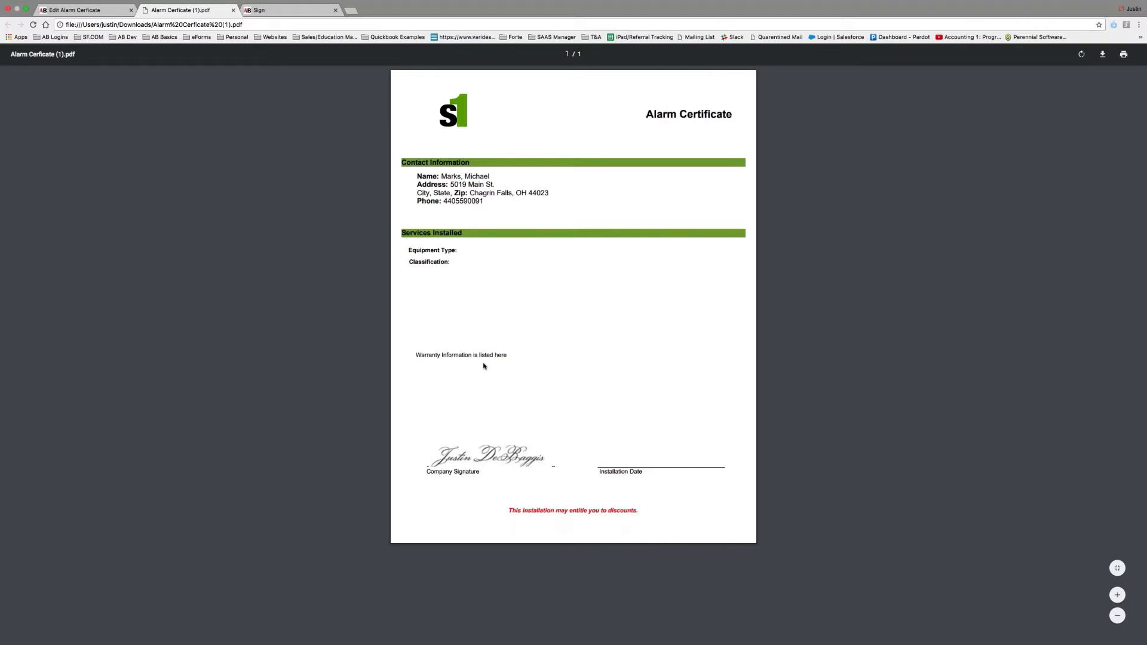
pyautogui.hotkey('ctrl', 'shift', 'Tab')
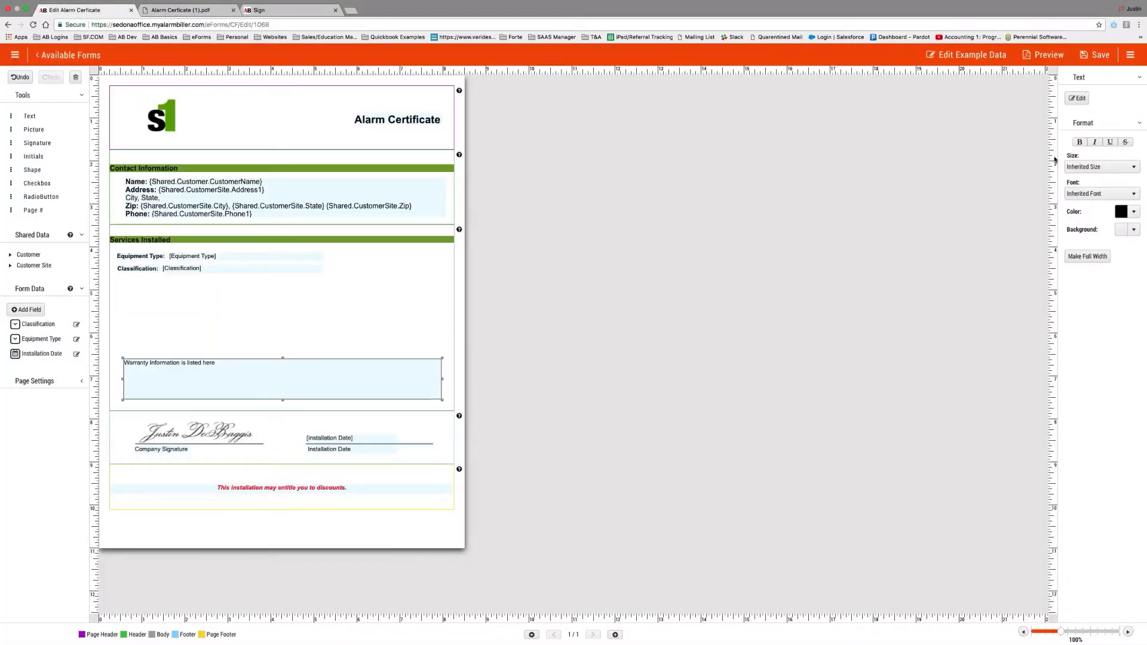
pyautogui.click(1077, 98)
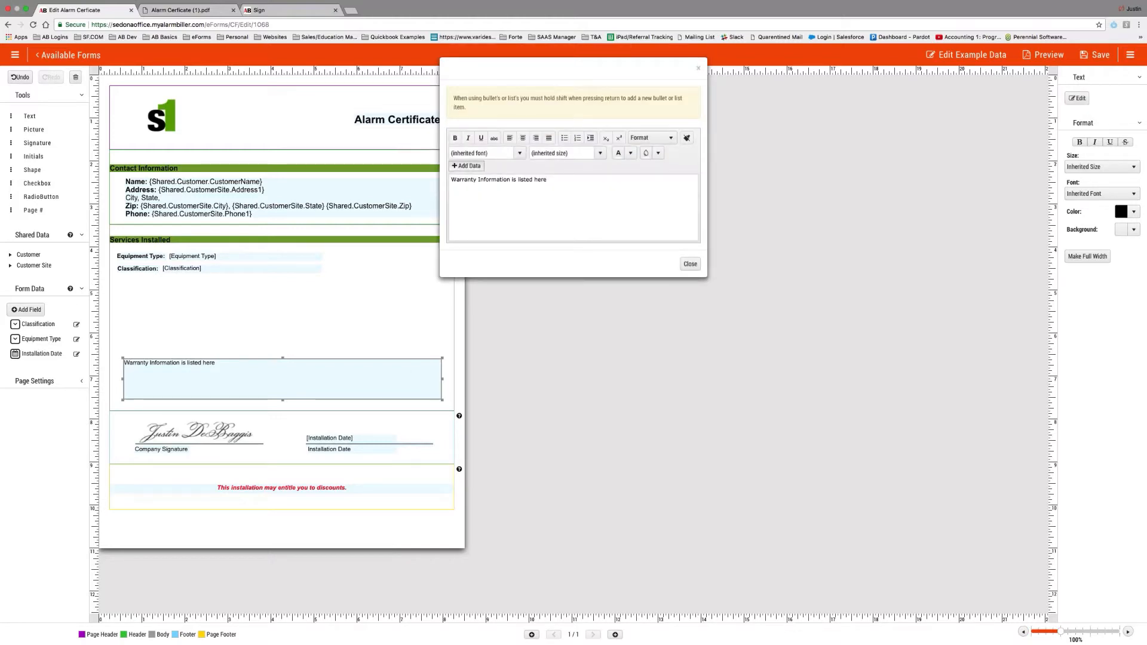
pyautogui.click(690, 264)
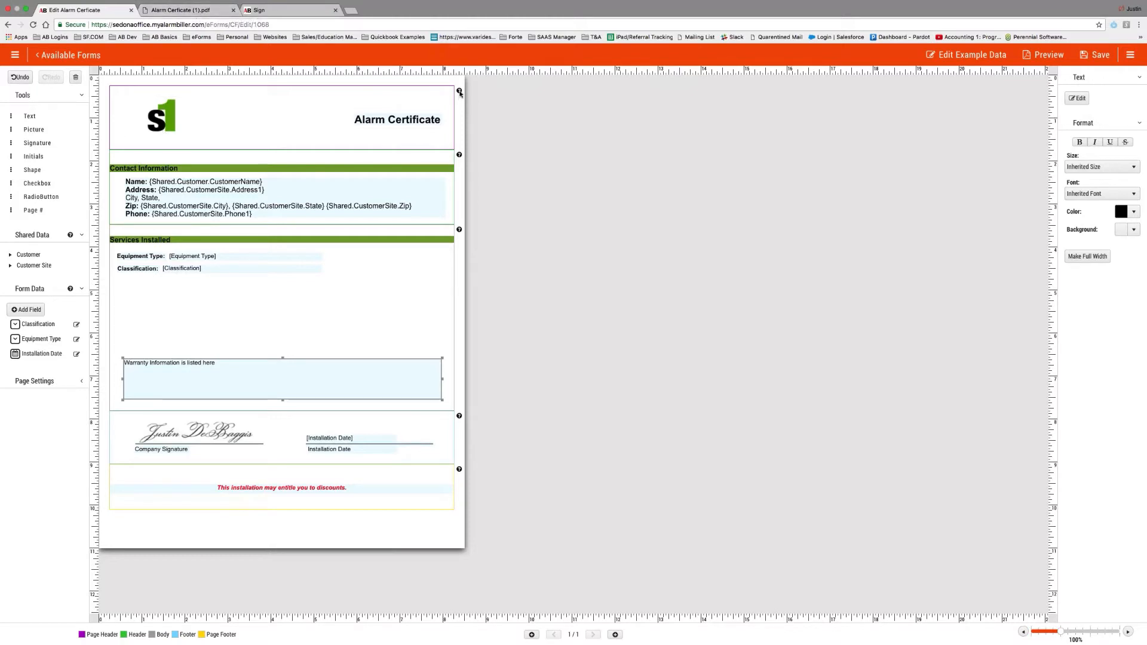
pyautogui.moveTo(460, 93)
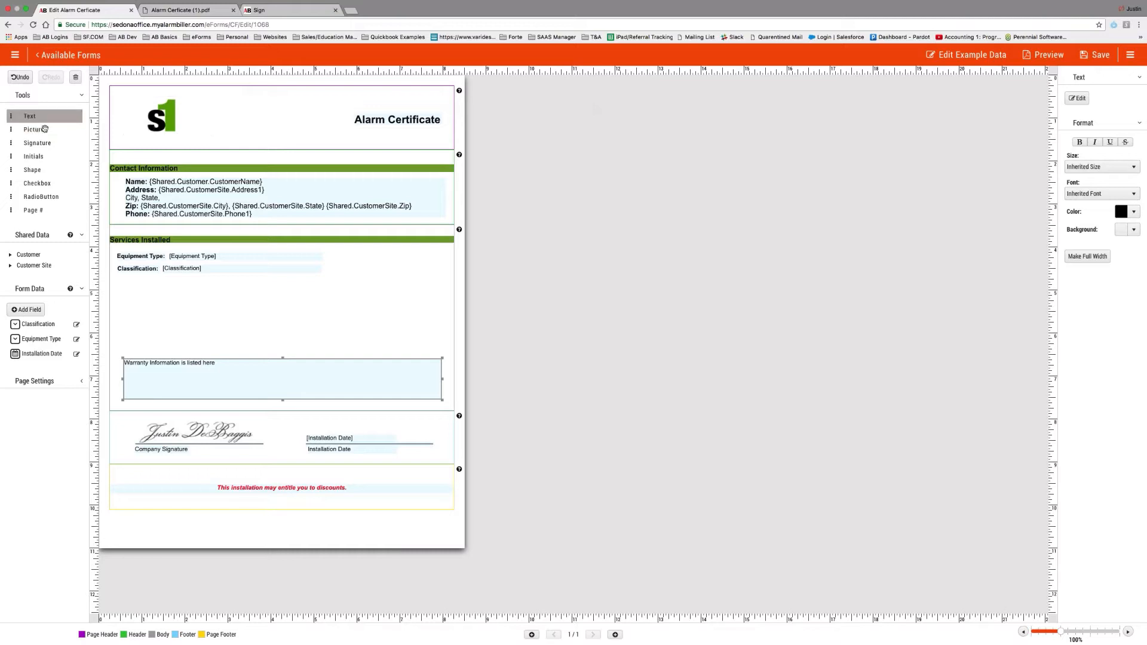
pyautogui.click(413, 123)
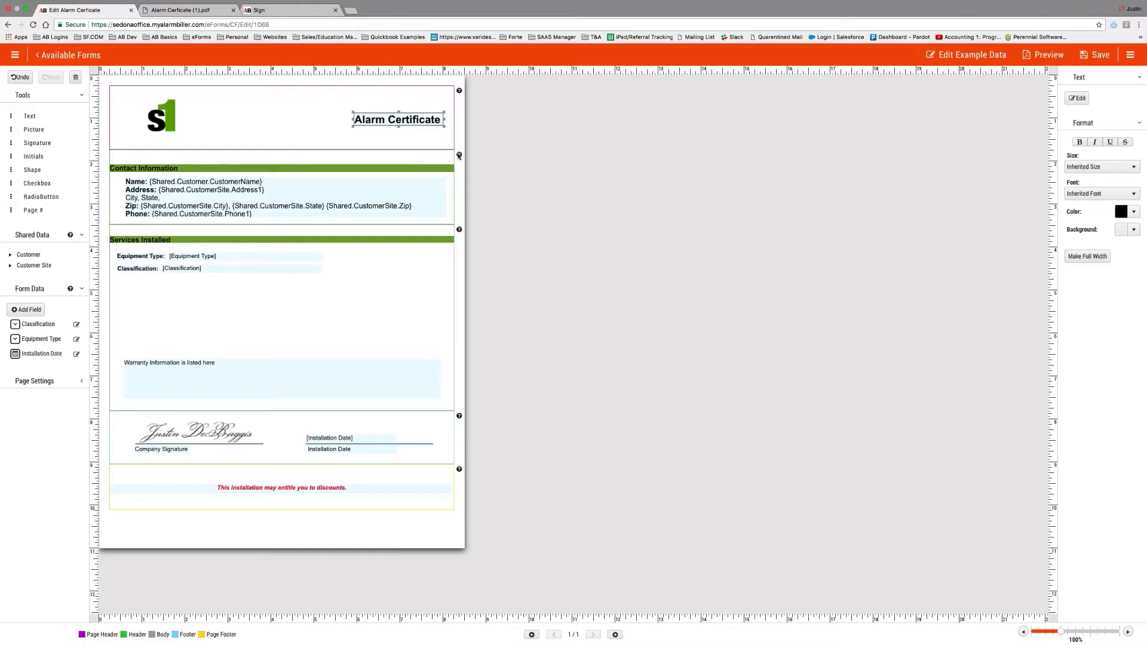
pyautogui.moveTo(459, 155)
pyautogui.moveTo(459, 418)
pyautogui.moveTo(459, 469)
pyautogui.click(202, 258)
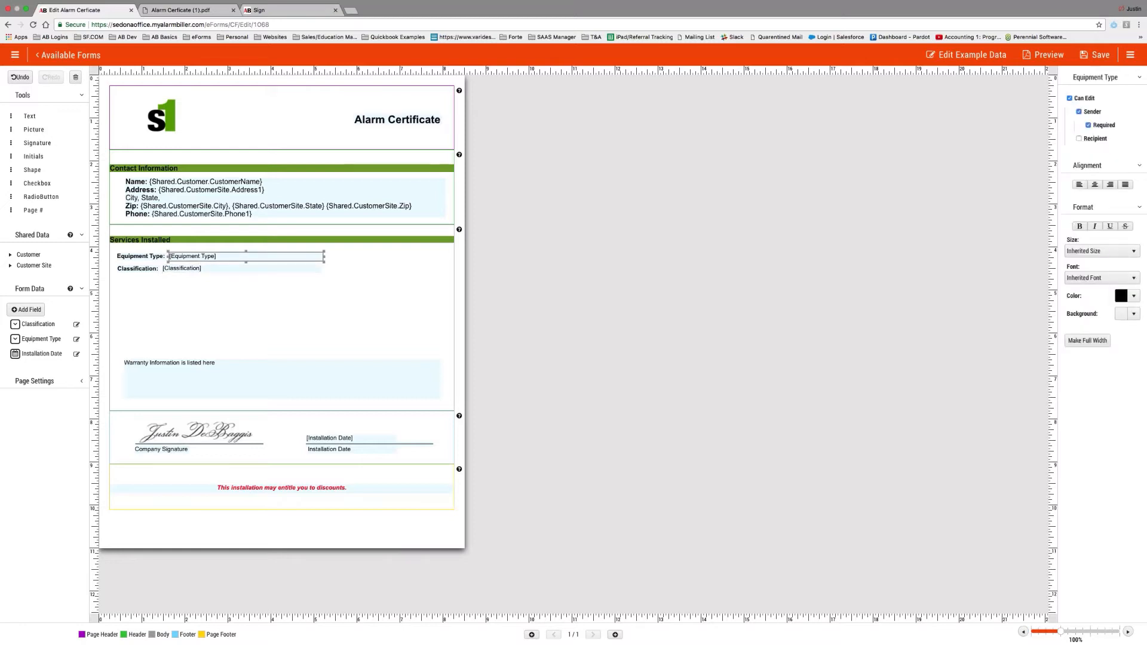
# Inspect the DropDown data type in the new form data field options.
pyautogui.click(27, 309)
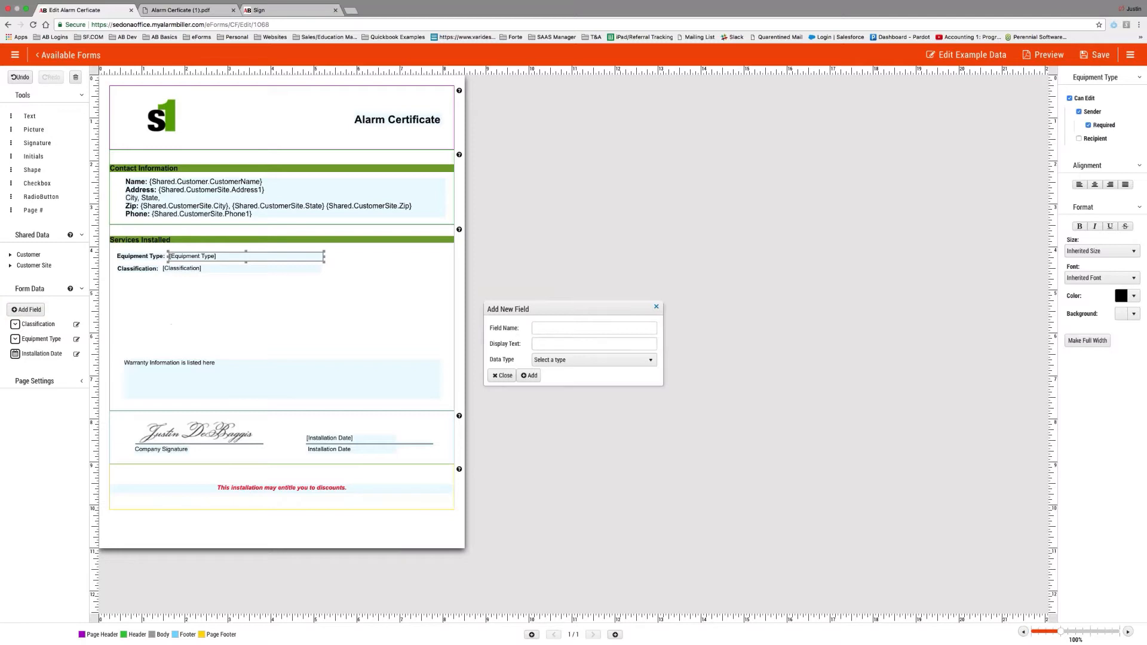
pyautogui.click(572, 364)
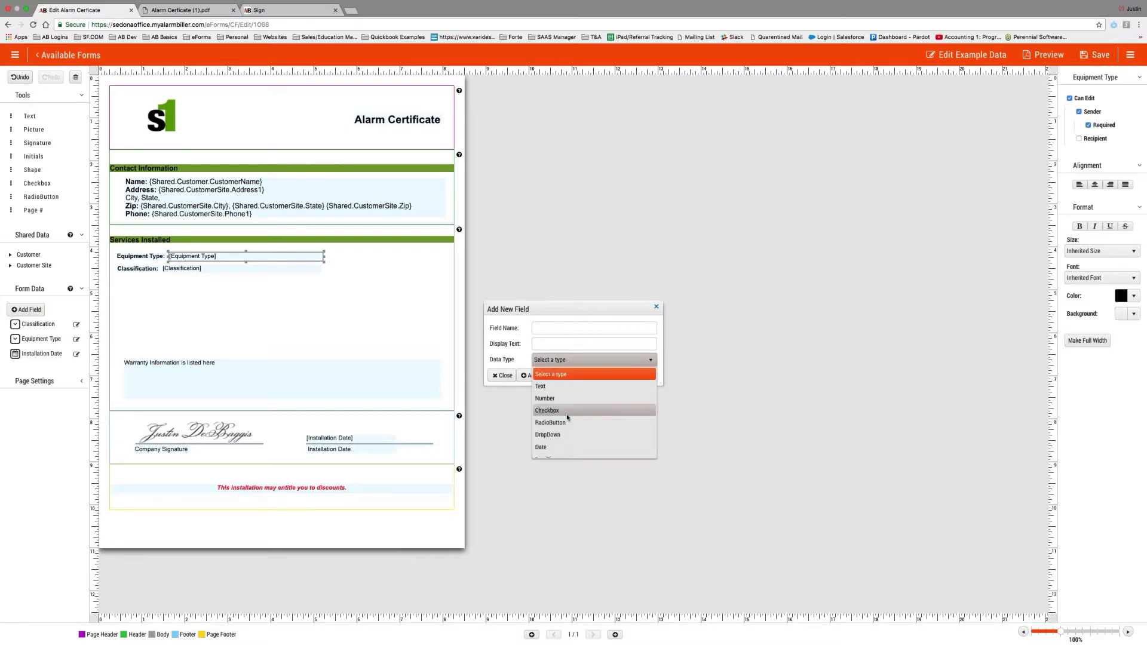
pyautogui.click(565, 435)
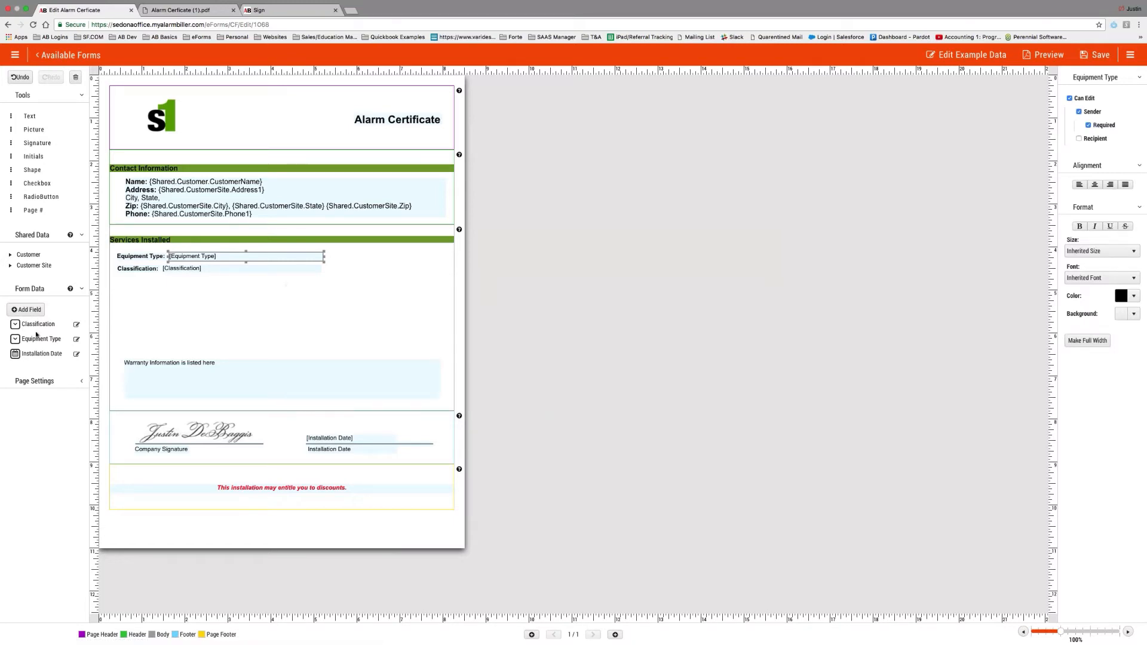
# Review the Classification and Equipment Type dropdown settings, then save the Alarm Certificate.
pyautogui.click(77, 327)
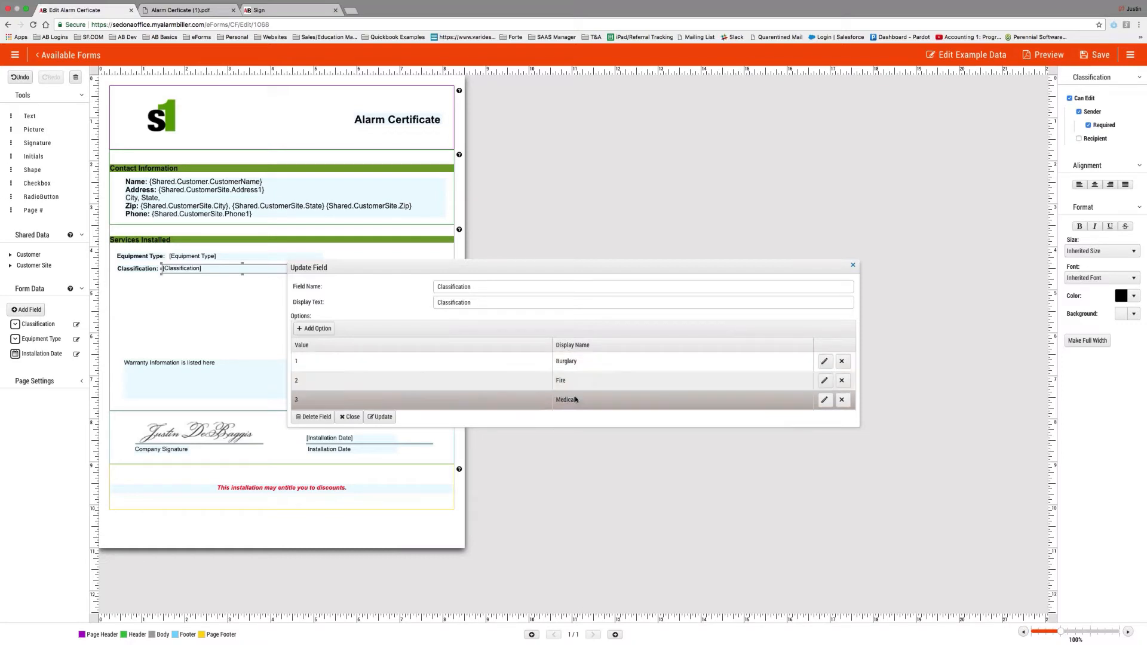
pyautogui.click(853, 264)
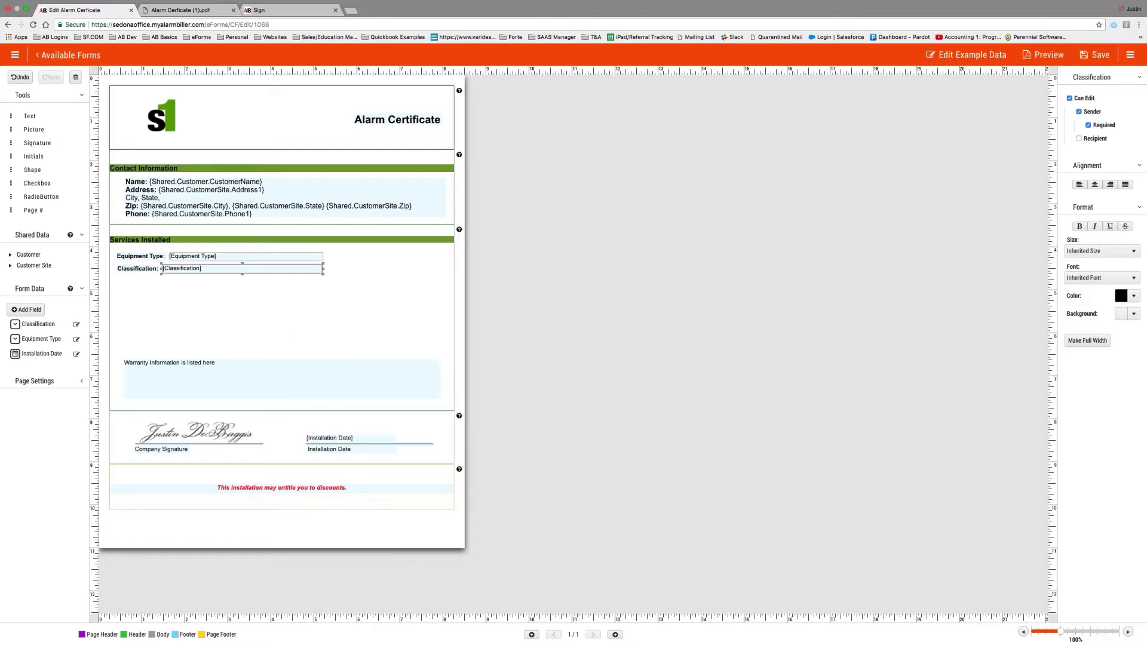
pyautogui.click(77, 339)
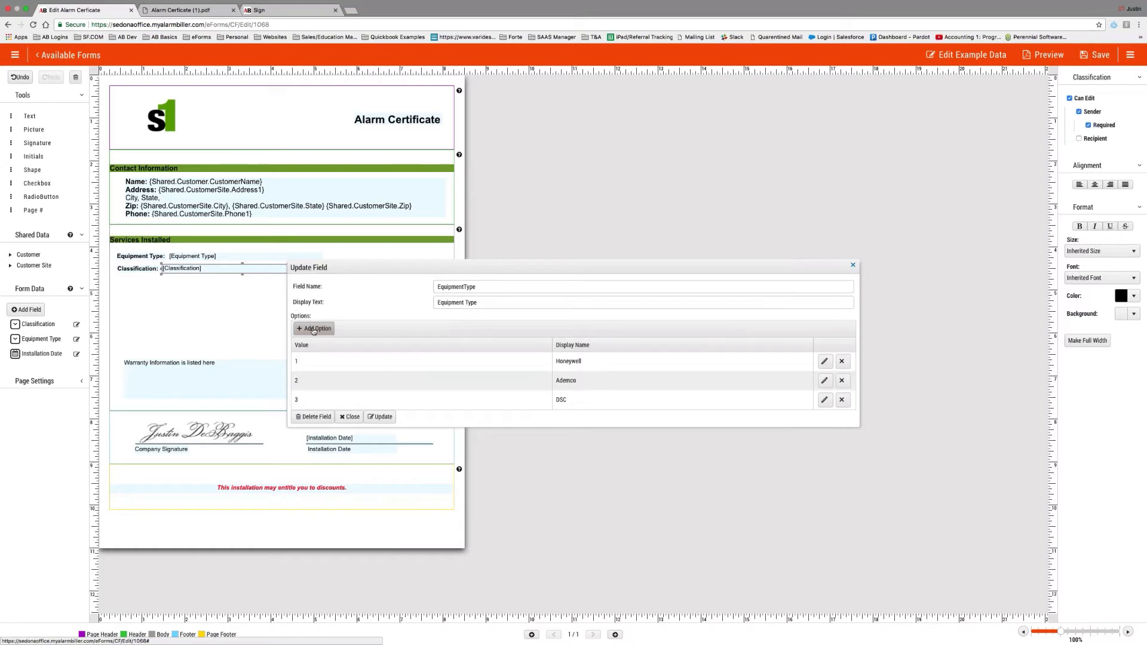
pyautogui.click(853, 264)
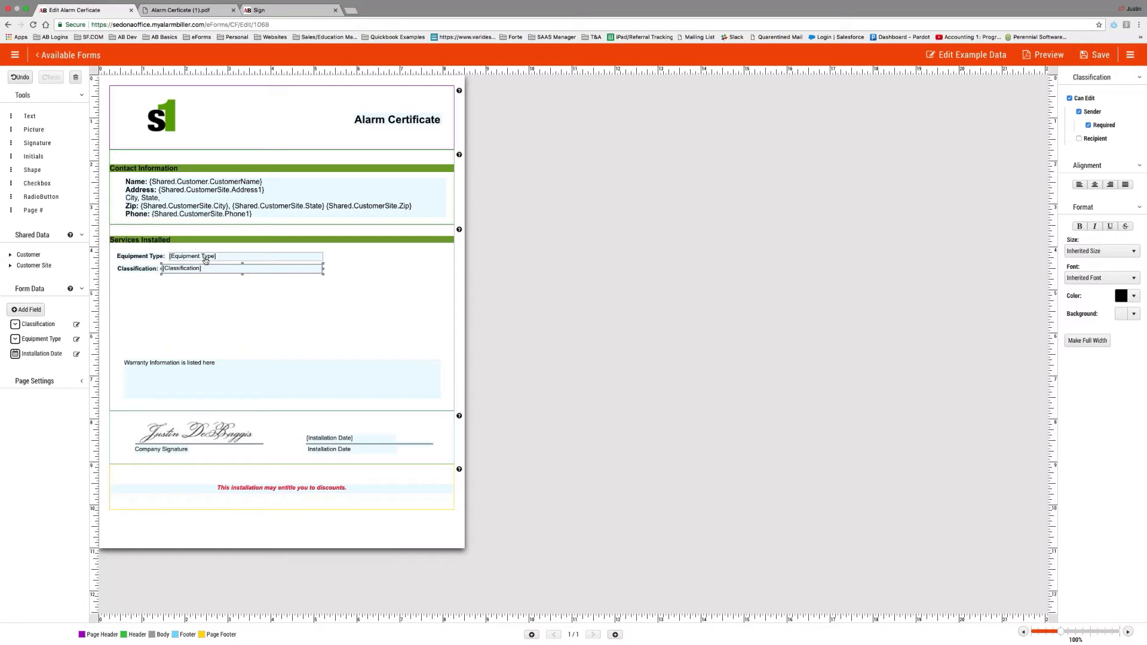
pyautogui.click(1097, 55)
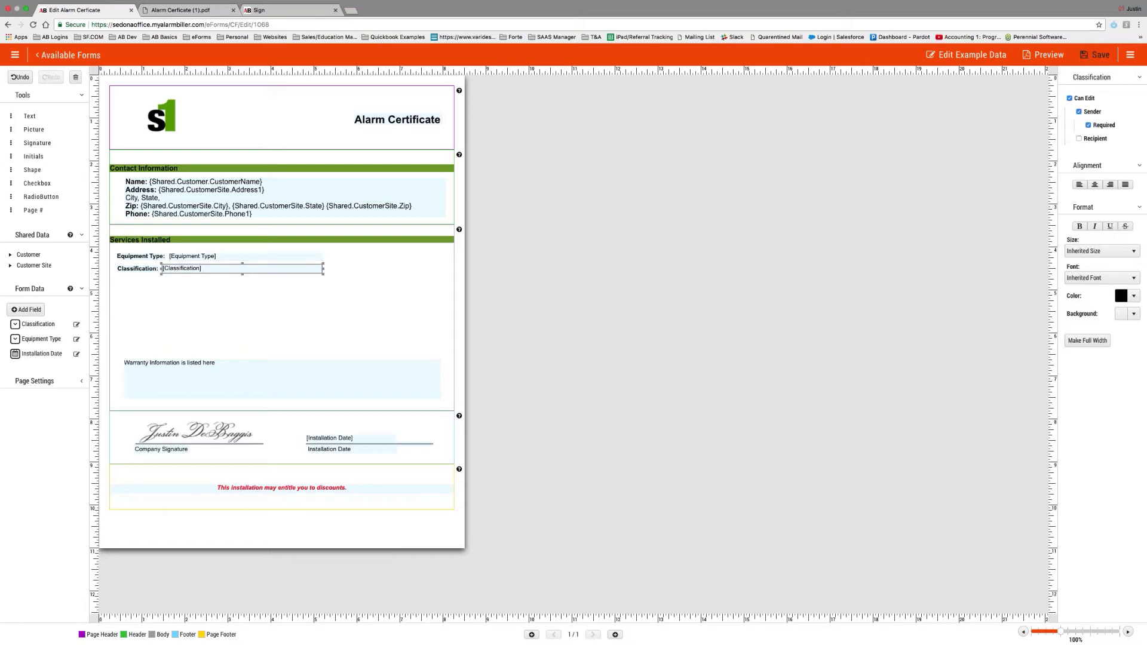
# Go through Available Forms to the eForms Home page listing active and completed forms.
pyautogui.click(58, 60)
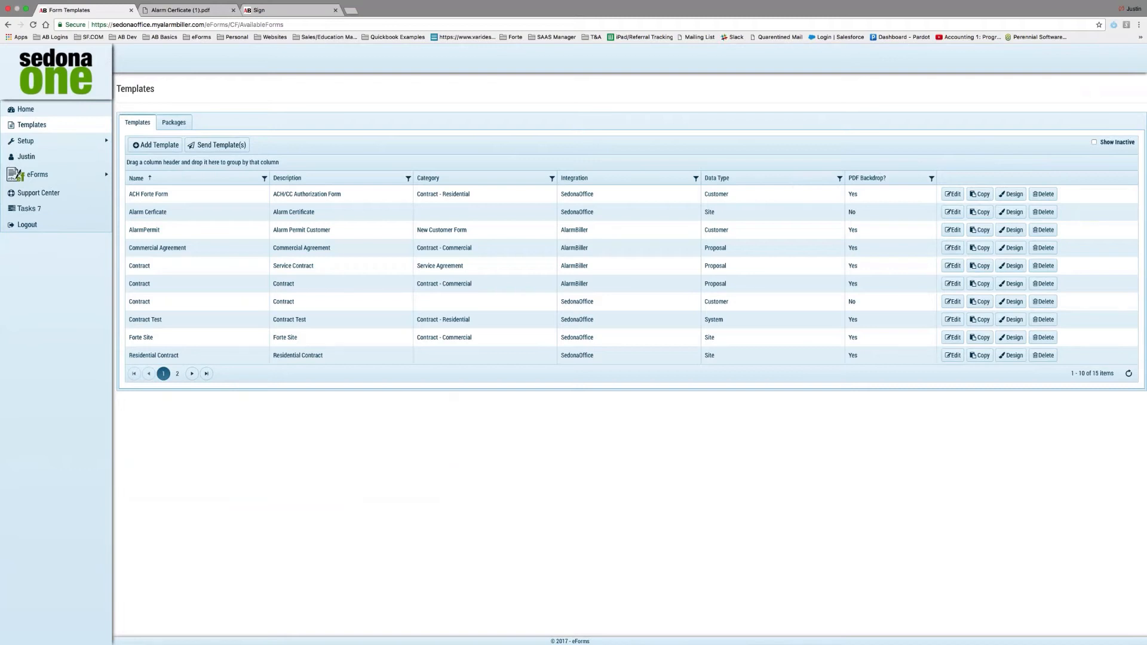
pyautogui.click(32, 114)
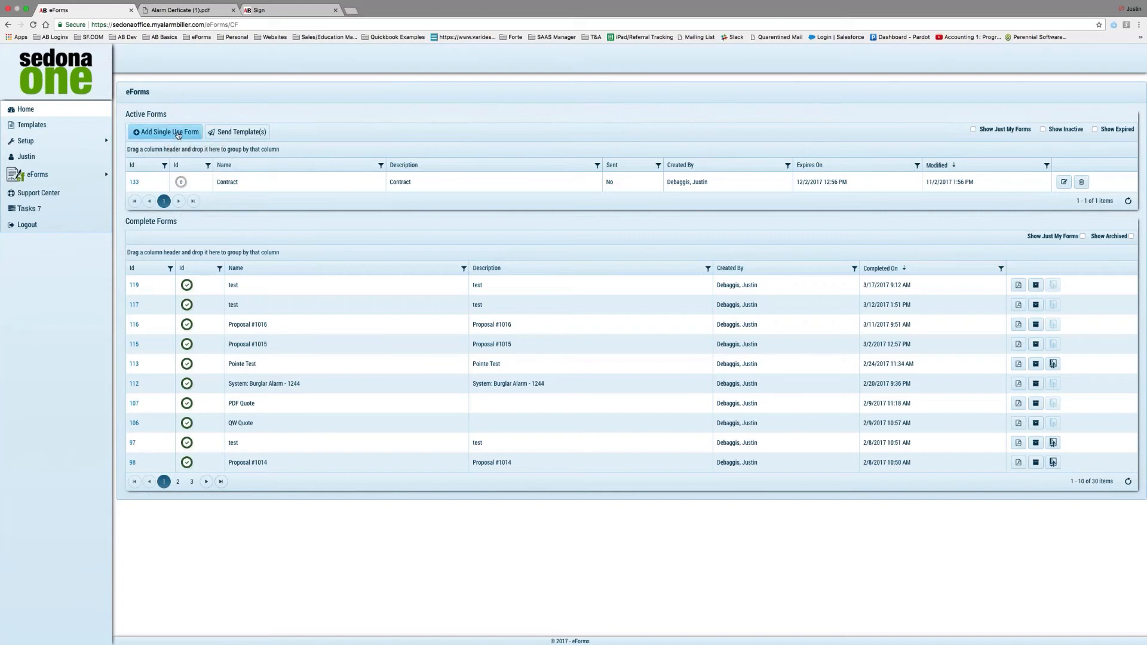
# Create a single-use form 'Proposal' from Desktop's Completed Sales Proposal.pdf and save it.
pyautogui.click(178, 132)
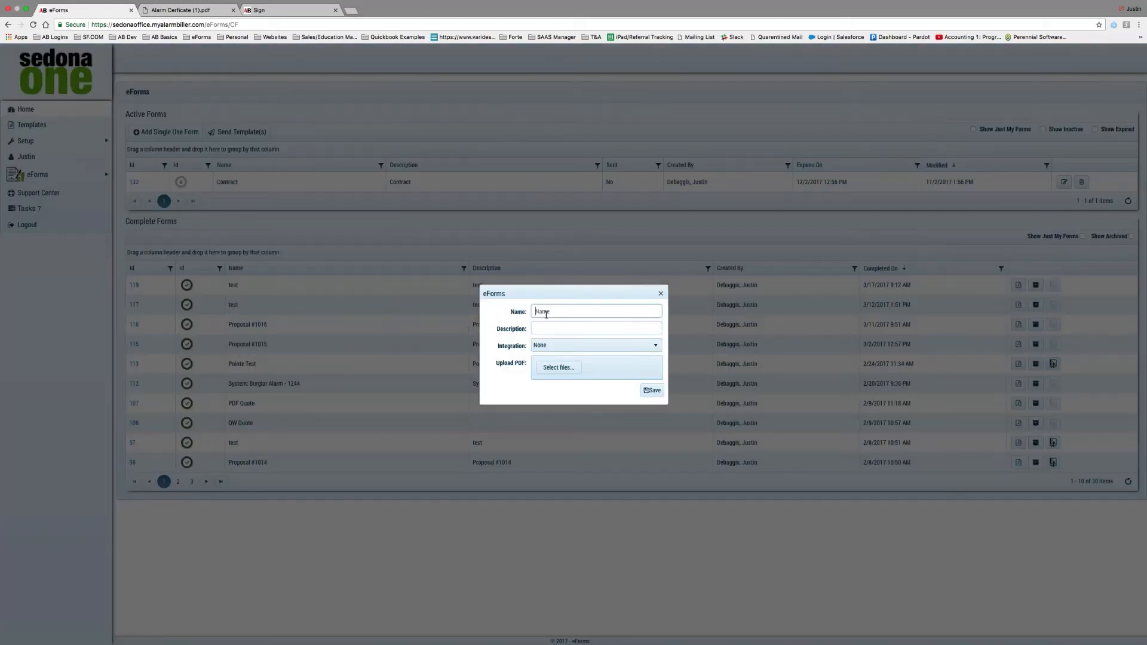
pyautogui.write('Proposal')
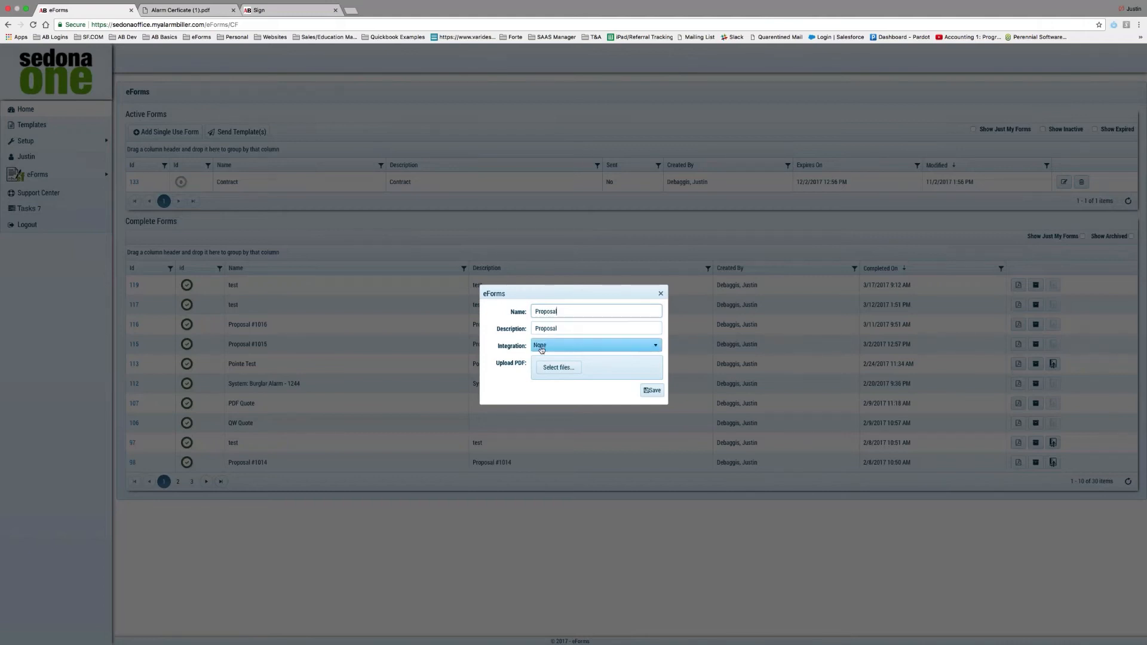
pyautogui.click(565, 372)
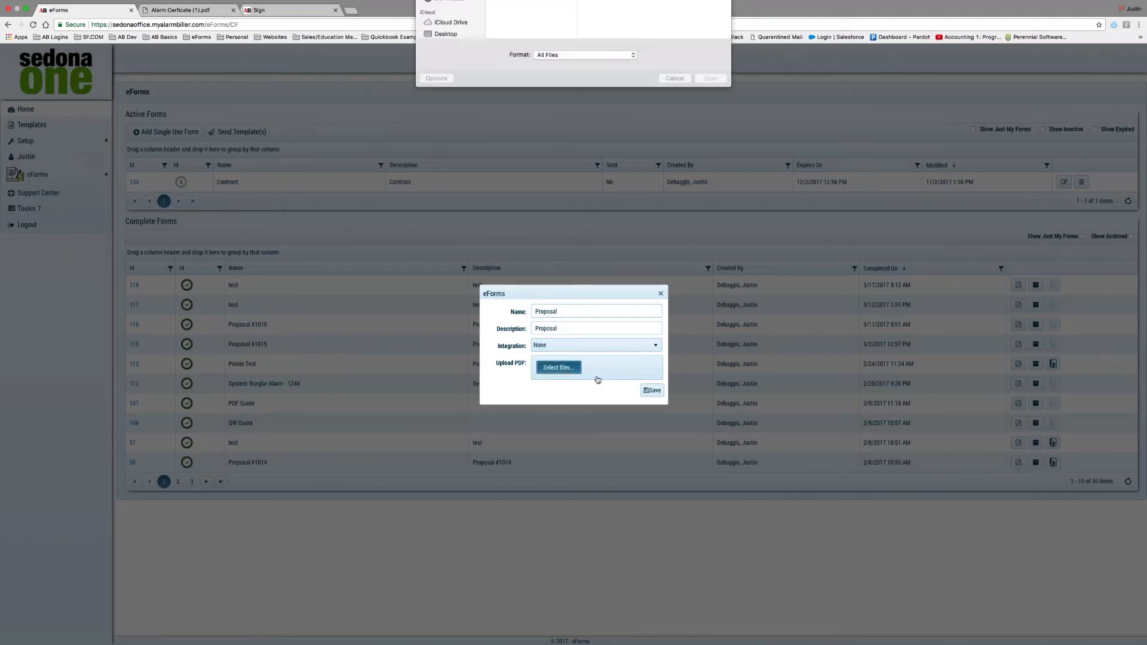
pyautogui.click(446, 69)
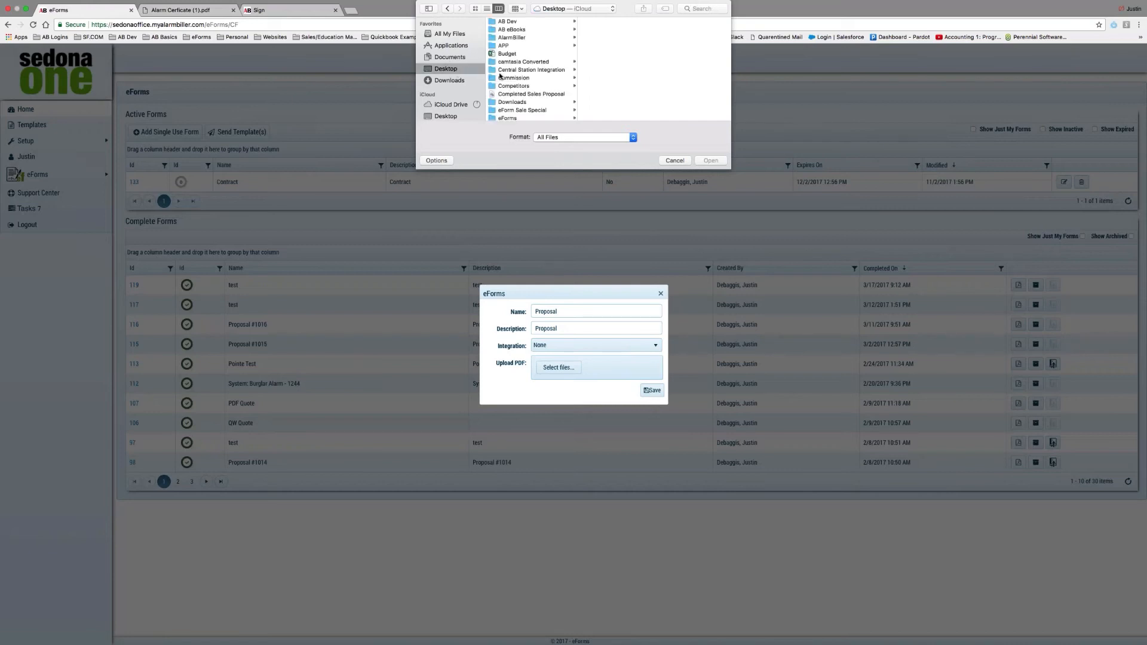
pyautogui.scroll(-3, 537, 74)
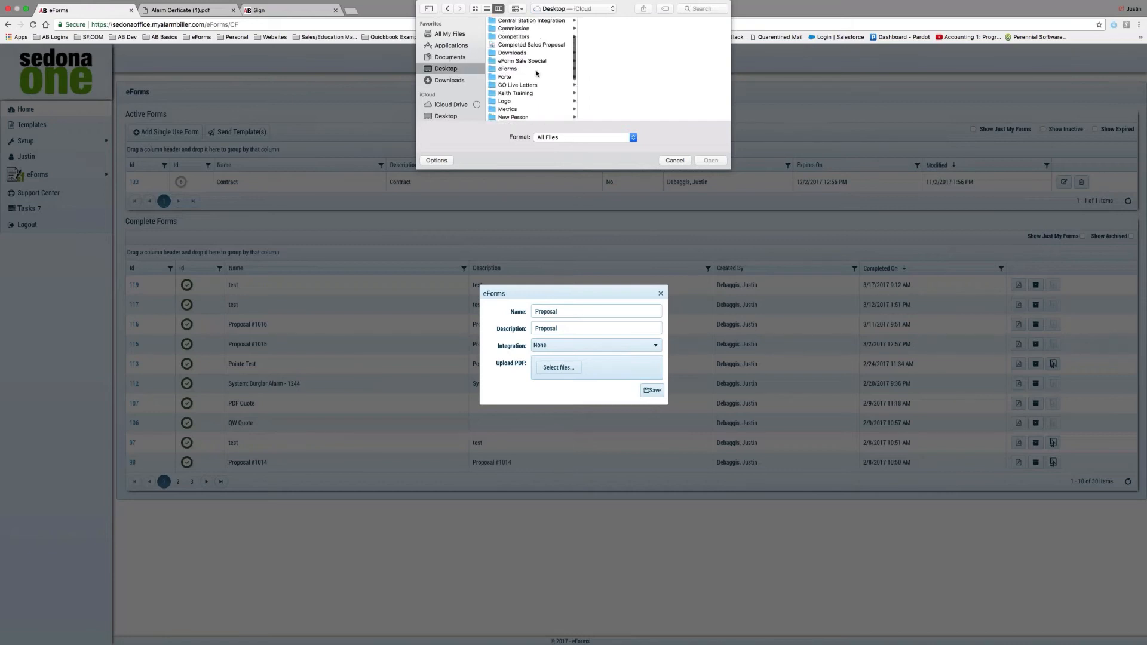
pyautogui.click(521, 47)
pyautogui.doubleClick(521, 48)
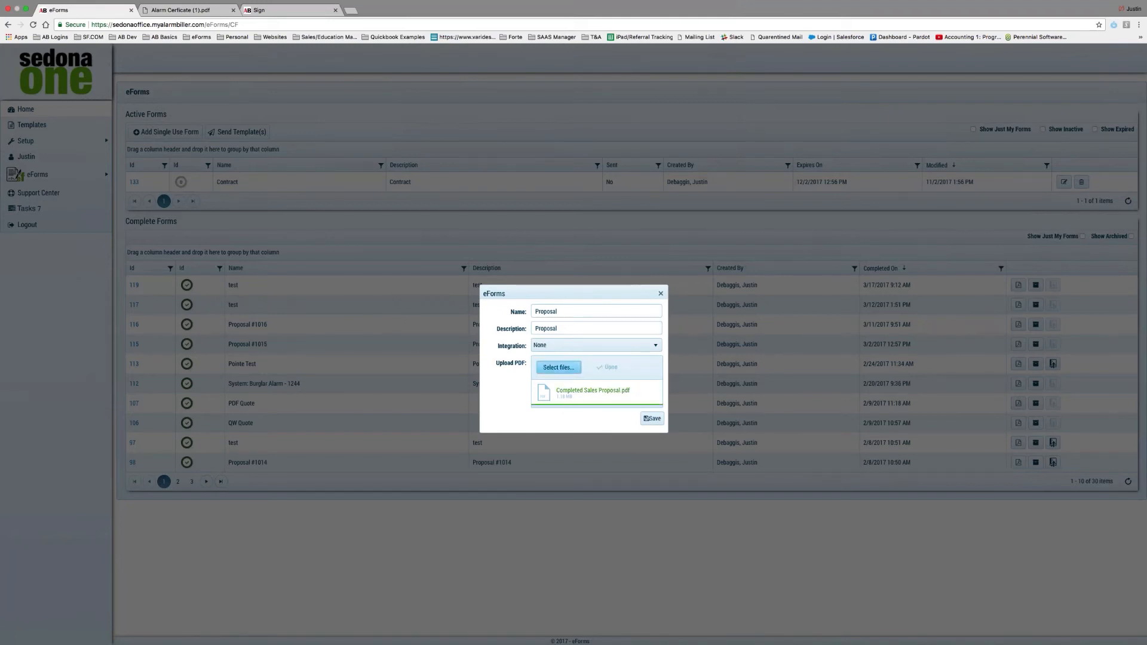
pyautogui.click(650, 419)
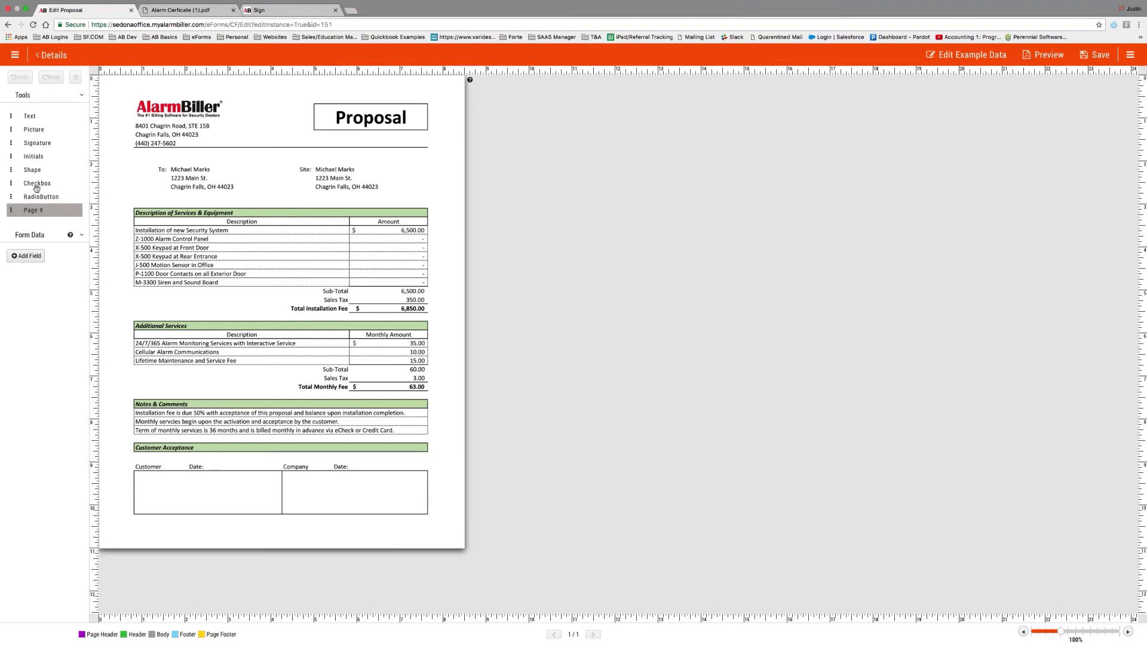
# Place a widened customer signature field with no label and no X mark.
pyautogui.moveTo(34, 145)
pyautogui.mouseDown()
pyautogui.moveTo(153, 323)
pyautogui.moveTo(187, 495)
pyautogui.mouseUp()
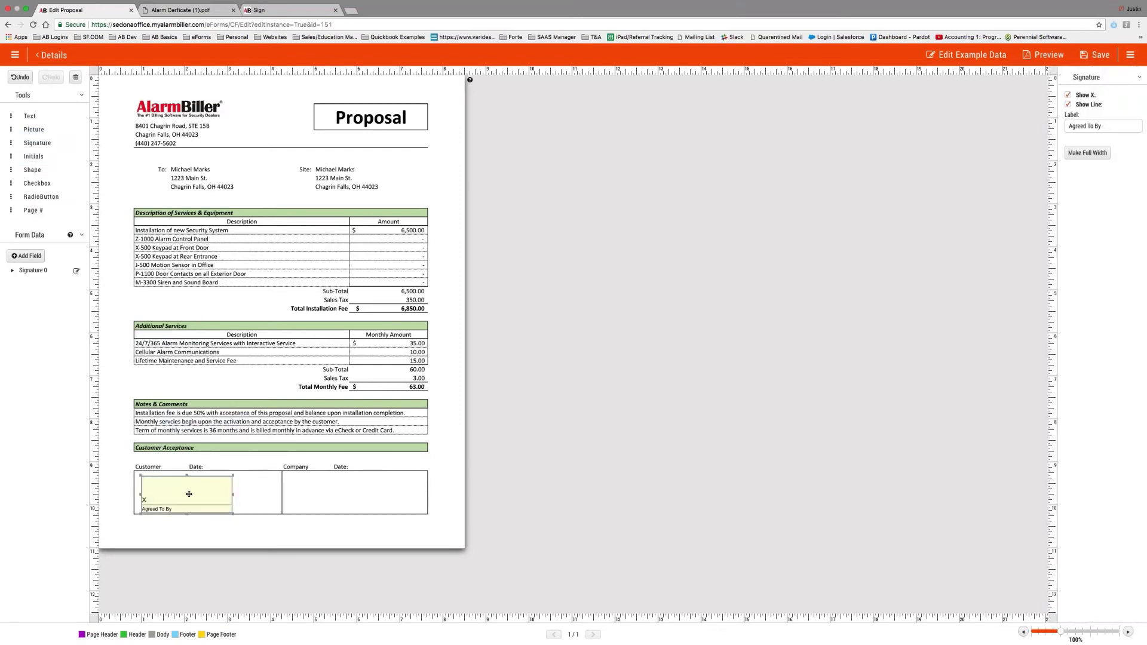
pyautogui.moveTo(1111, 127); pyautogui.dragTo(1056, 139)
pyautogui.press('BackSpace')
pyautogui.click(1068, 95)
pyautogui.moveTo(233, 494); pyautogui.dragTo(272, 494)
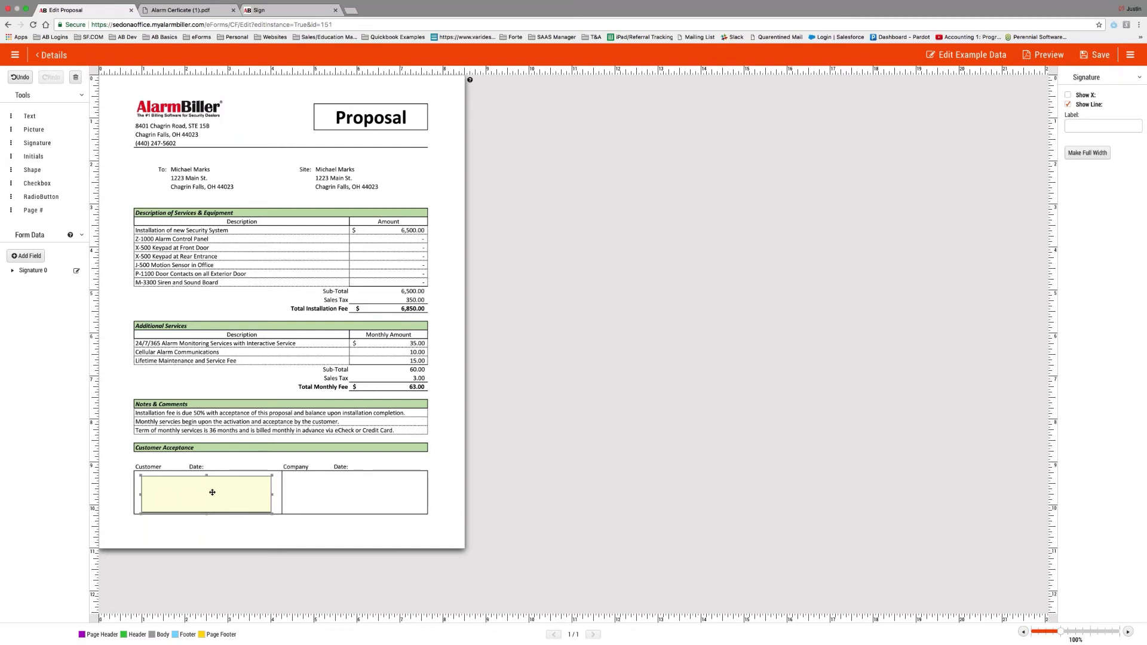
# Add the signature Timestamp beside Customer Date, IP Address below it, and an image element in Company.
pyautogui.click(12, 270)
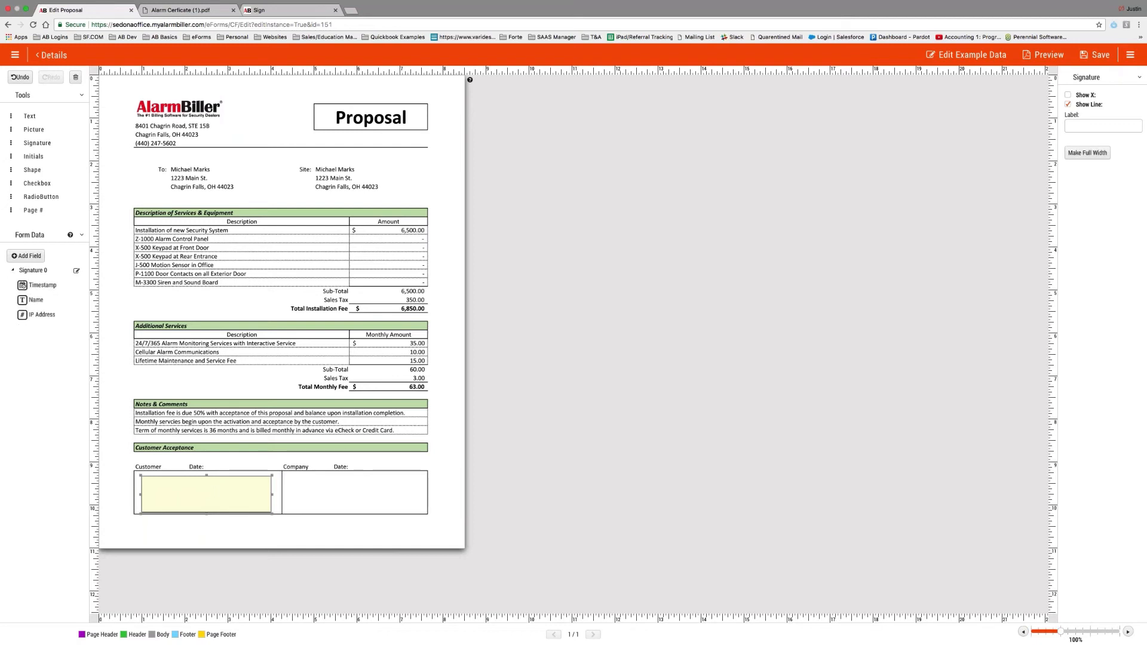
pyautogui.moveTo(42, 285)
pyautogui.mouseDown()
pyautogui.moveTo(249, 467)
pyautogui.moveTo(279, 466)
pyautogui.mouseUp()
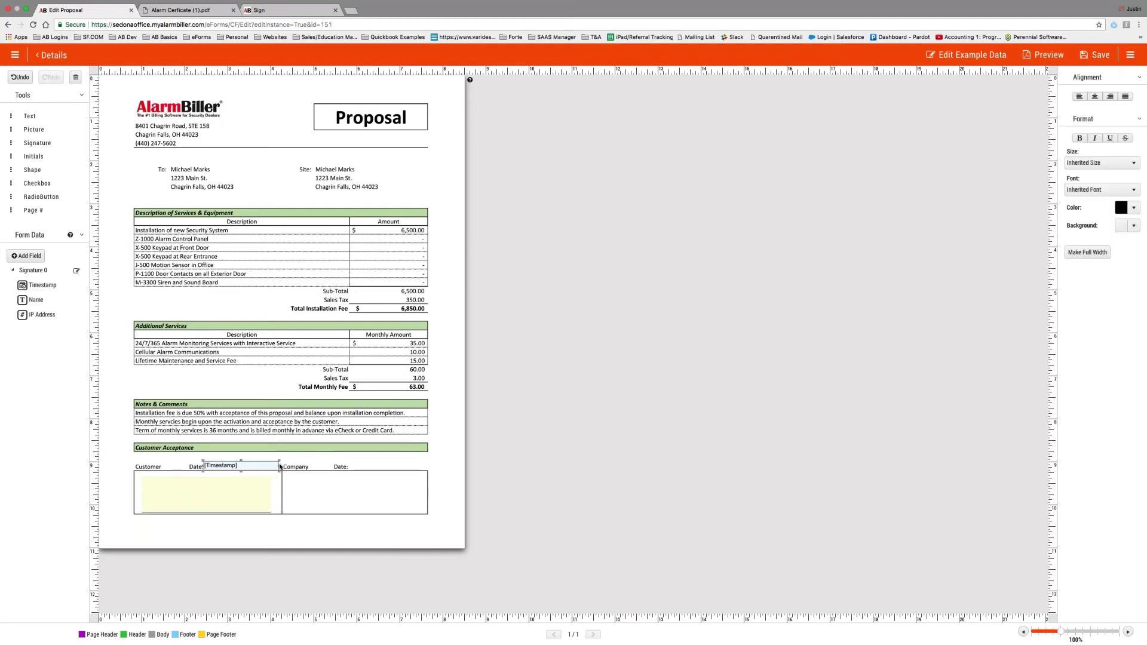
pyautogui.moveTo(39, 315)
pyautogui.mouseDown()
pyautogui.moveTo(189, 519)
pyautogui.moveTo(273, 521)
pyautogui.mouseUp()
pyautogui.click(189, 520)
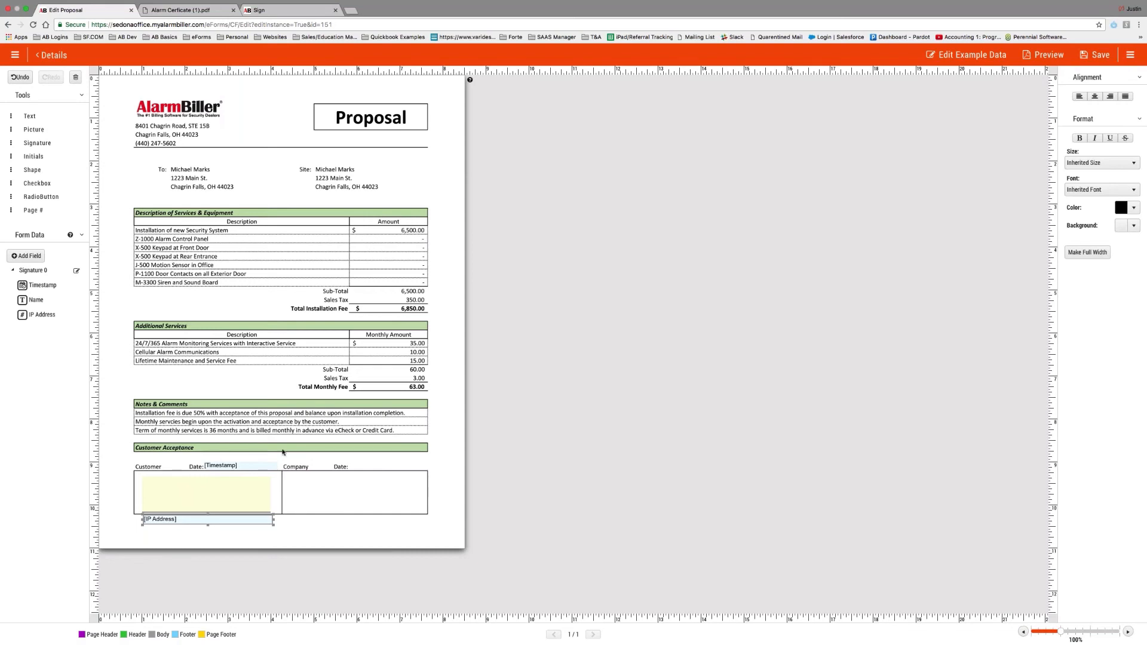
pyautogui.moveTo(37, 143)
pyautogui.mouseDown()
pyautogui.moveTo(328, 494)
pyautogui.moveTo(278, 457)
pyautogui.moveTo(37, 149)
pyautogui.moveTo(319, 403)
pyautogui.moveTo(317, 495)
pyautogui.mouseUp()
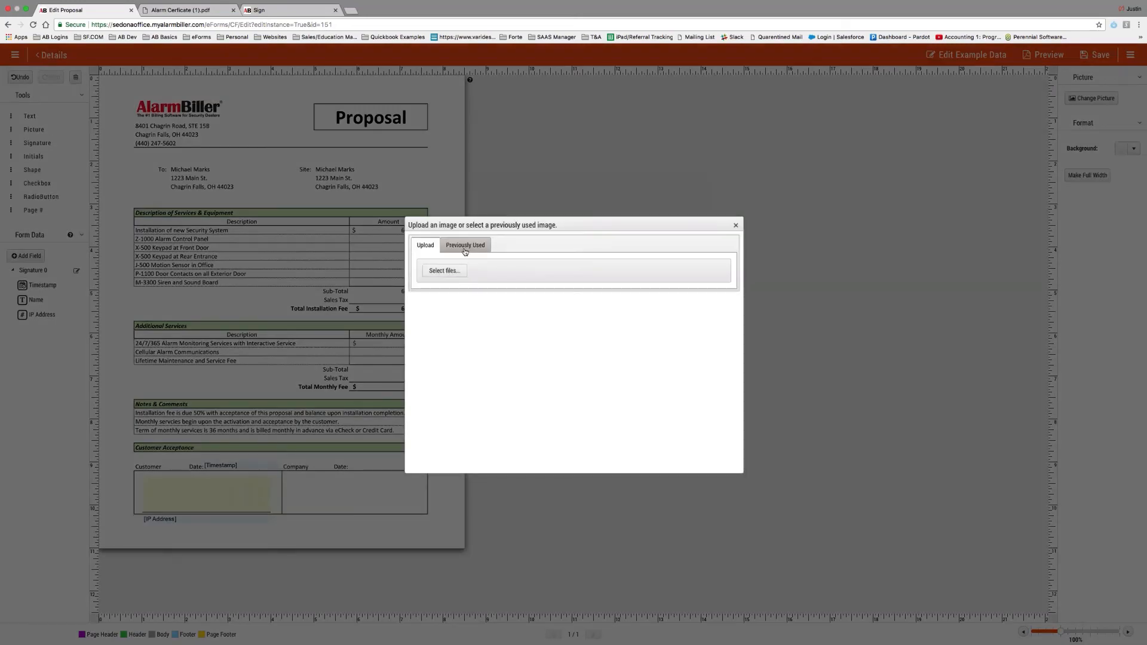
# Insert the previously used Signature.jpg and enlarge it to fill the Company box.
pyautogui.click(465, 246)
pyautogui.click(541, 276)
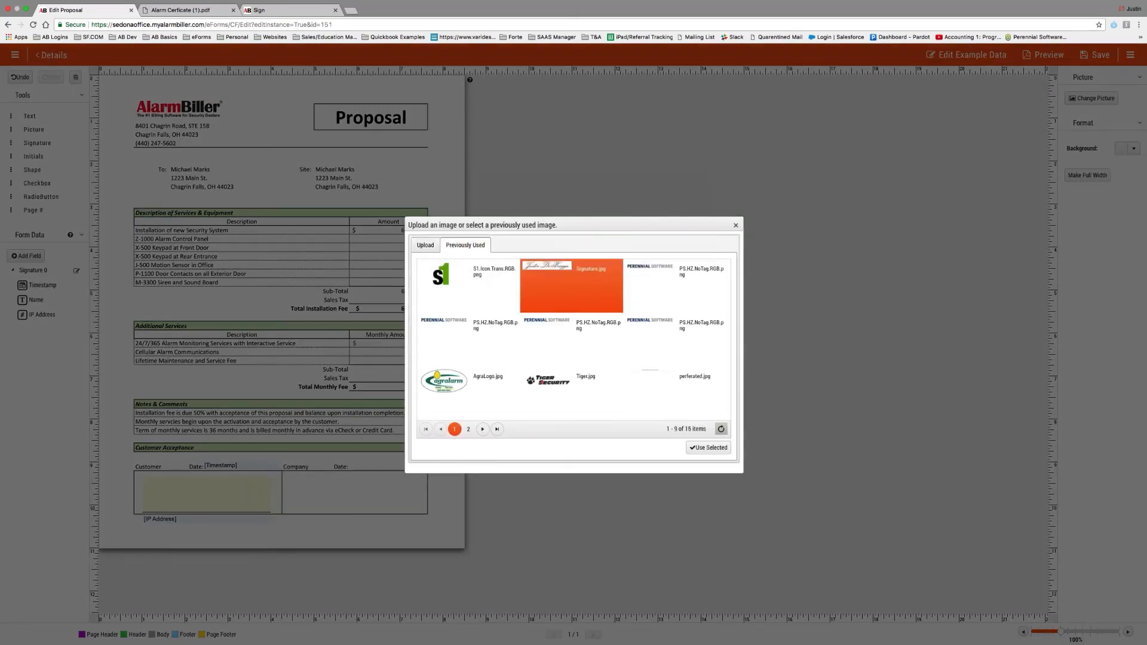
pyautogui.click(708, 447)
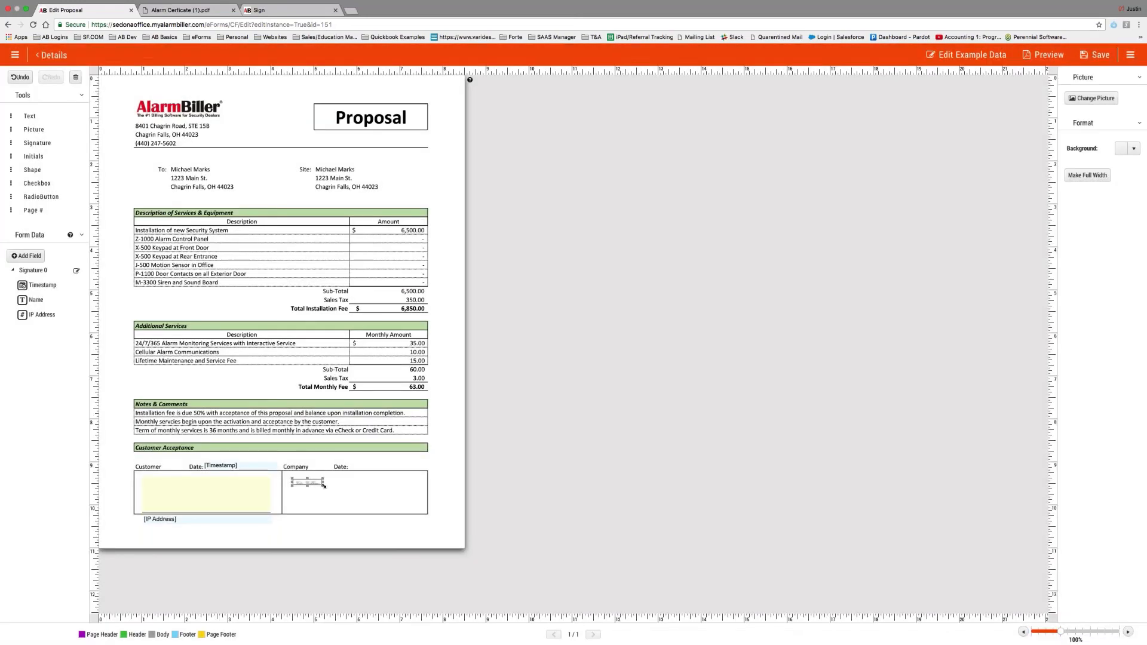
pyautogui.moveTo(324, 486)
pyautogui.mouseDown()
pyautogui.moveTo(426, 510)
pyautogui.moveTo(414, 509)
pyautogui.mouseUp()
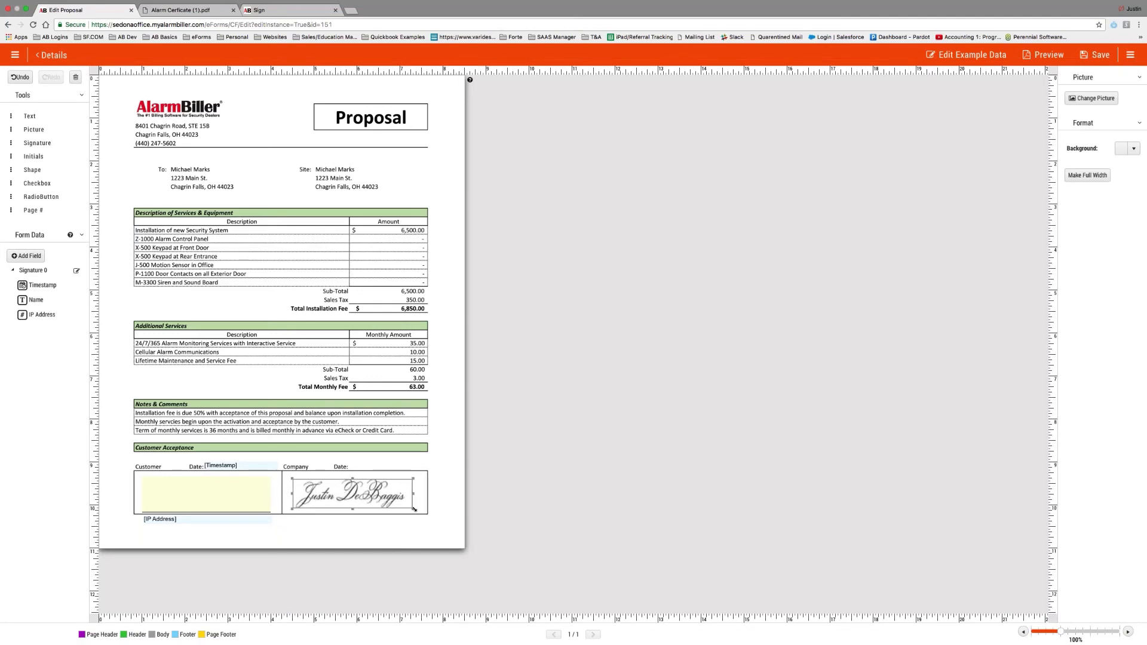
# Add a one-line 11/2/2017 text beside Company Date and save the form.
pyautogui.moveTo(29, 116)
pyautogui.mouseDown()
pyautogui.moveTo(374, 437)
pyautogui.moveTo(393, 475)
pyautogui.mouseUp()
pyautogui.click(1077, 98)
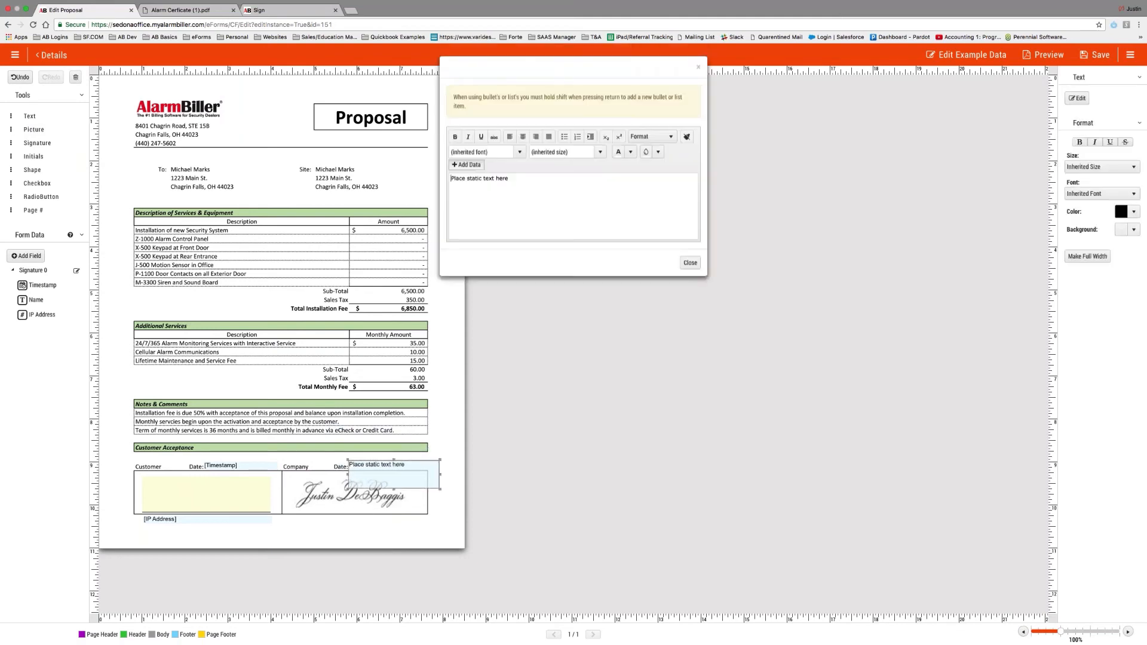
pyautogui.write('11')
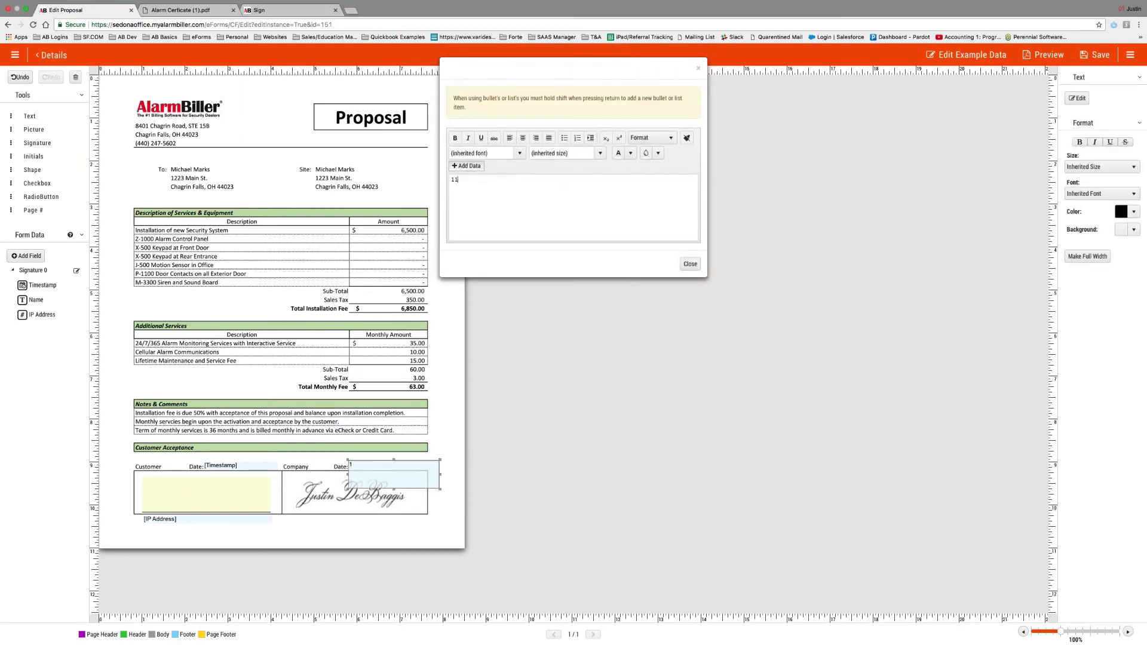
pyautogui.write('/2/2017')
pyautogui.click(690, 264)
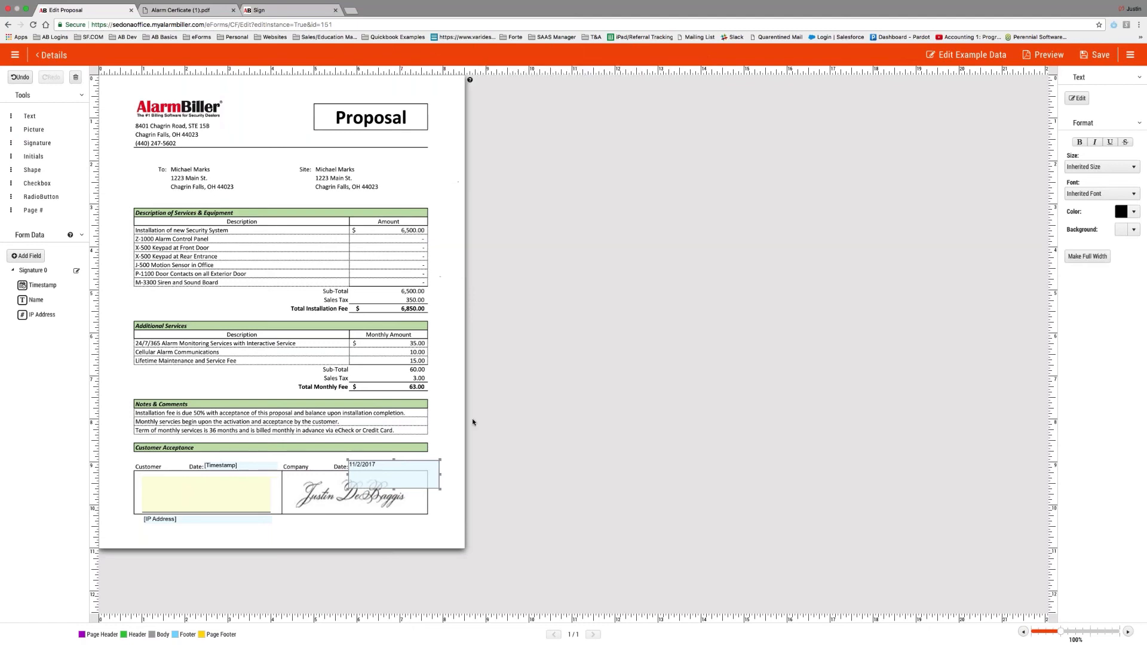
pyautogui.moveTo(439, 490); pyautogui.dragTo(389, 468)
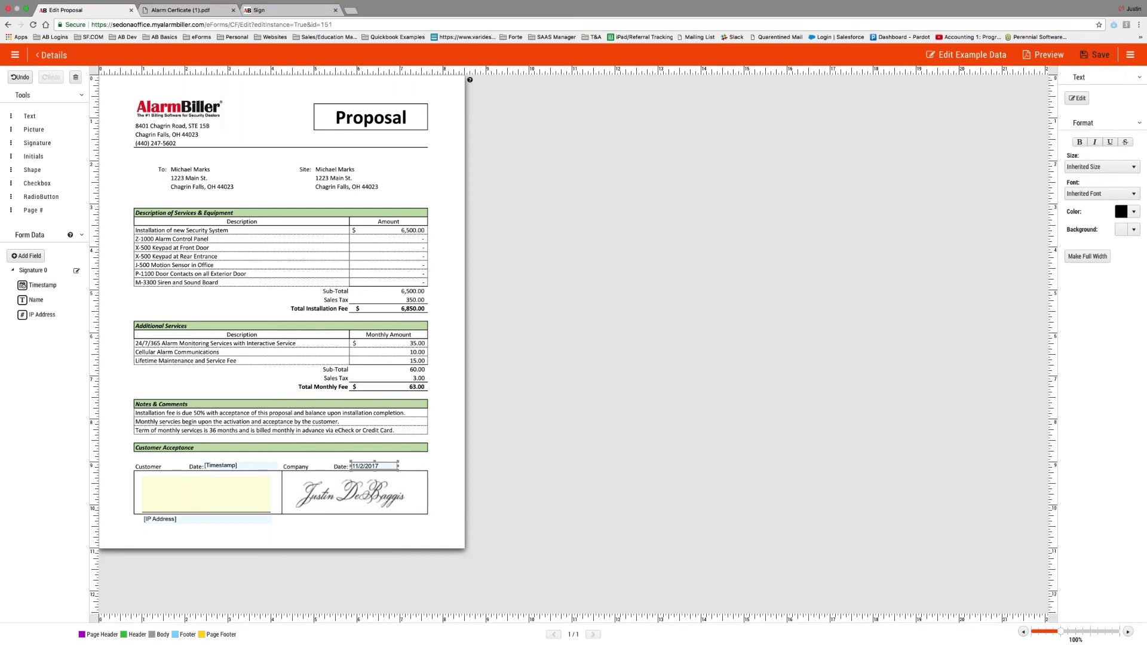
pyautogui.click(1096, 54)
pyautogui.click(52, 55)
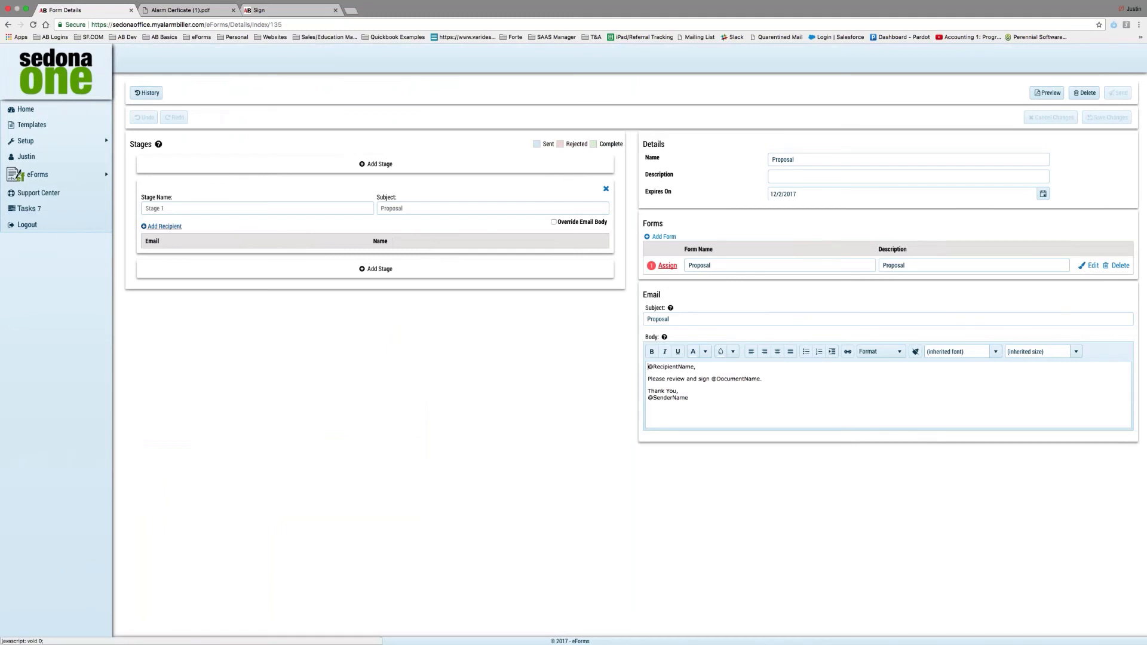
# Add a Stage 1 recipient, filling in their e-mail address and name.
pyautogui.click(158, 226)
pyautogui.click(190, 257)
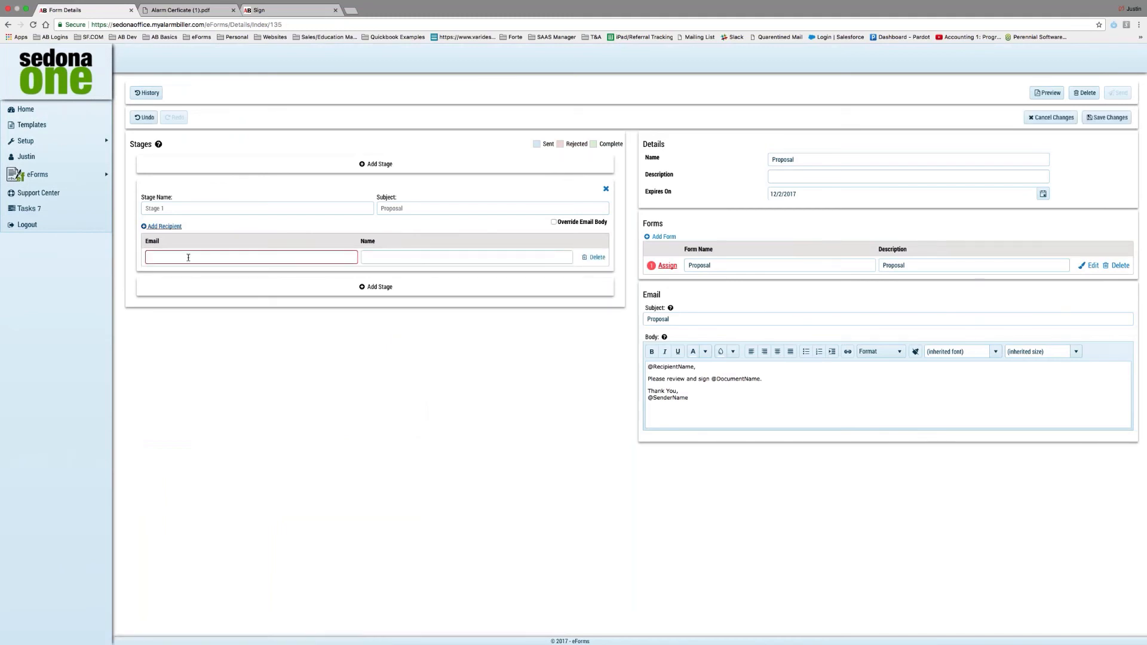
pyautogui.write('ju')
pyautogui.press('Down')
pyautogui.press('Tab')
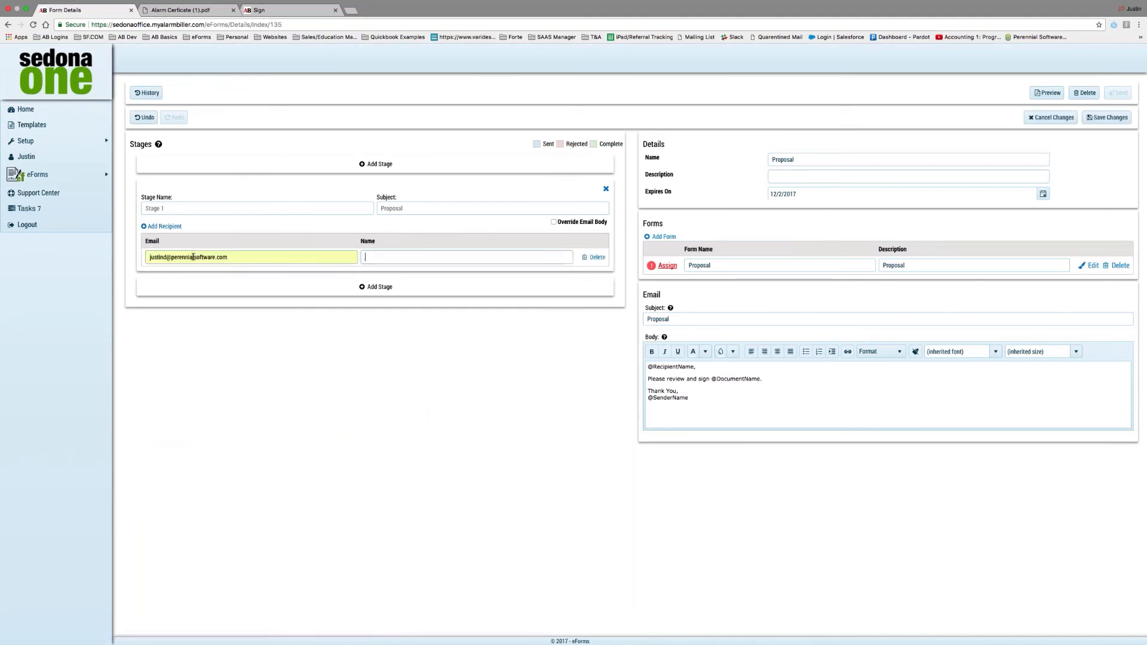
# Assign Signature 0 to the recipient, save the assignment, and send the Proposal.
pyautogui.click(667, 265)
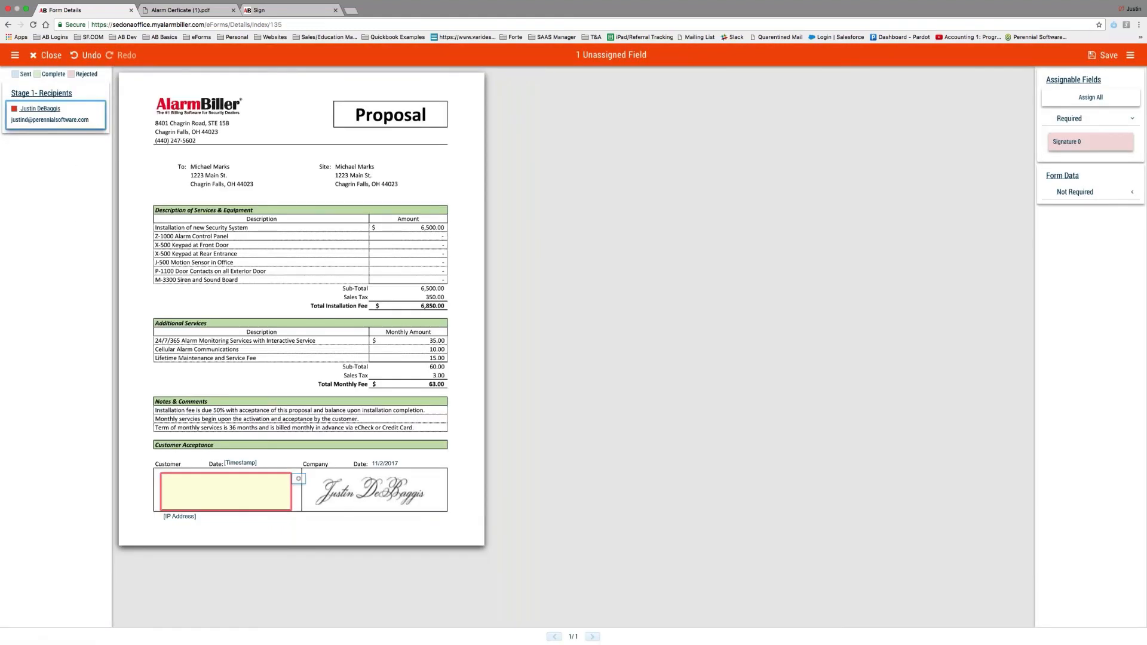
pyautogui.click(222, 487)
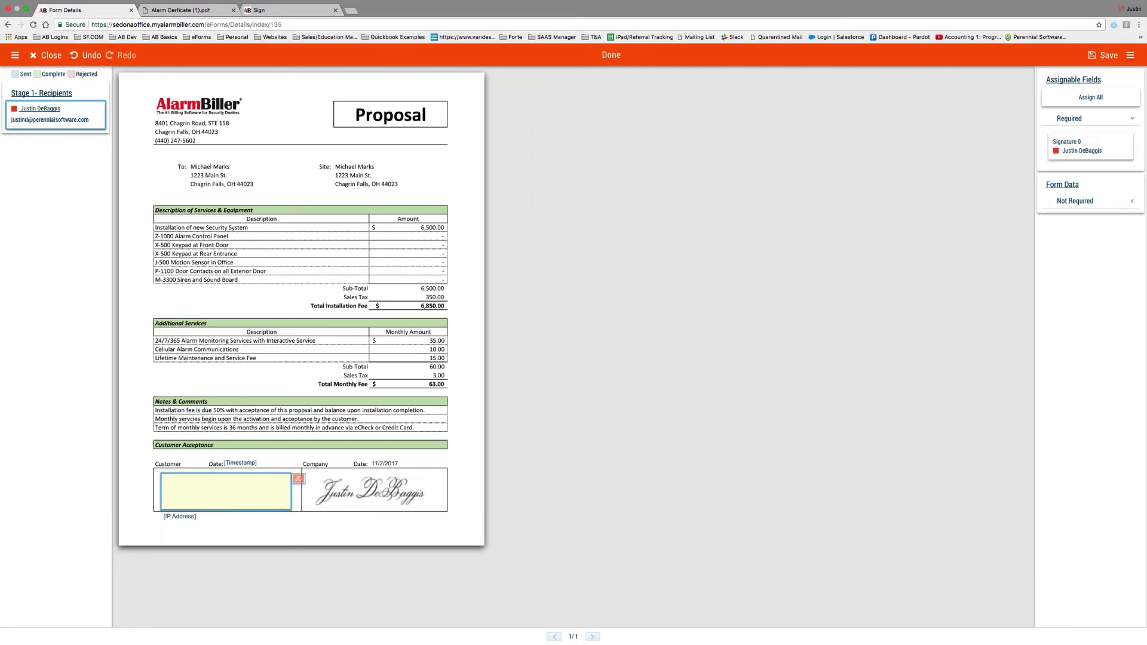
pyautogui.click(1102, 56)
pyautogui.click(51, 55)
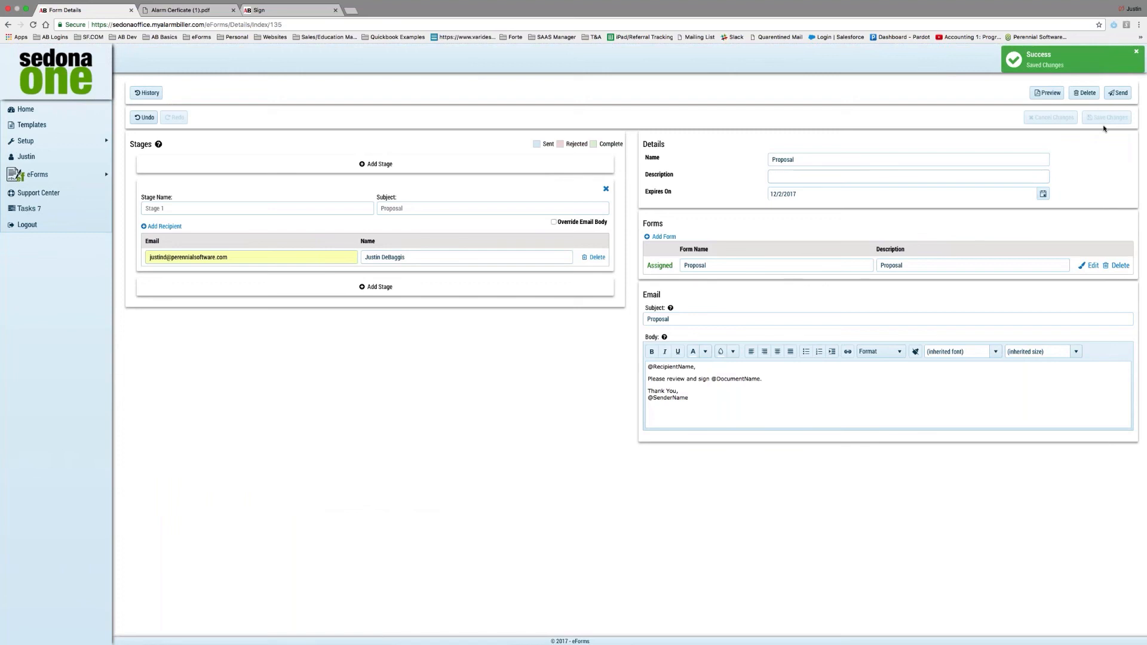
pyautogui.click(1117, 96)
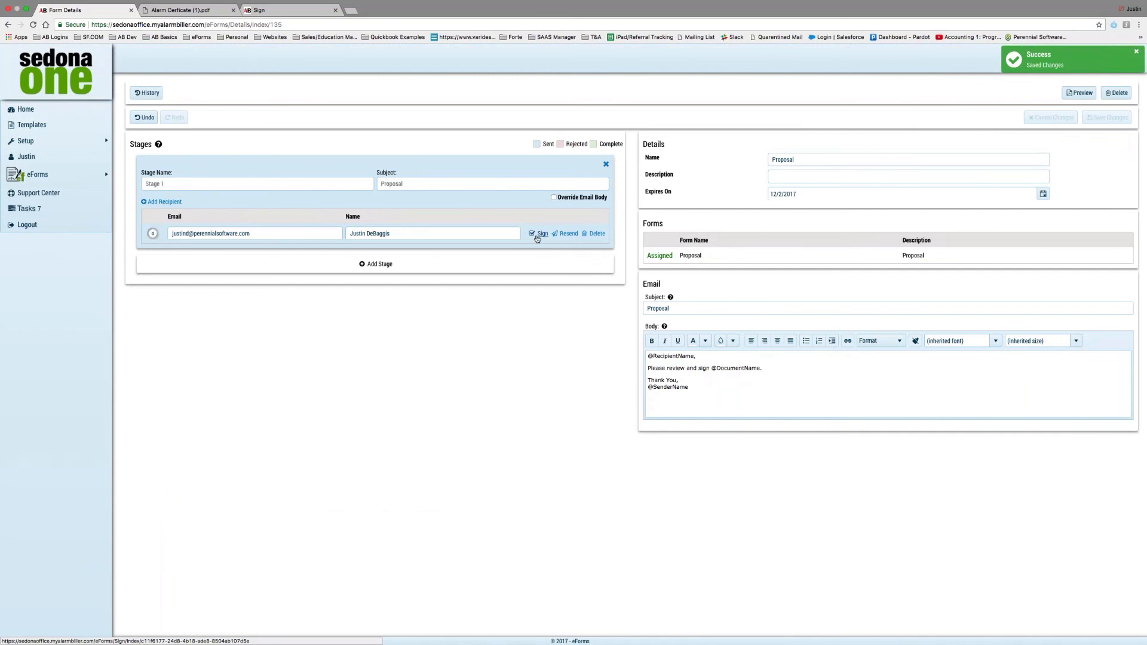
# Draw and accept the customer signature on the Proposal, then accept and confirm completion.
pyautogui.click(537, 237)
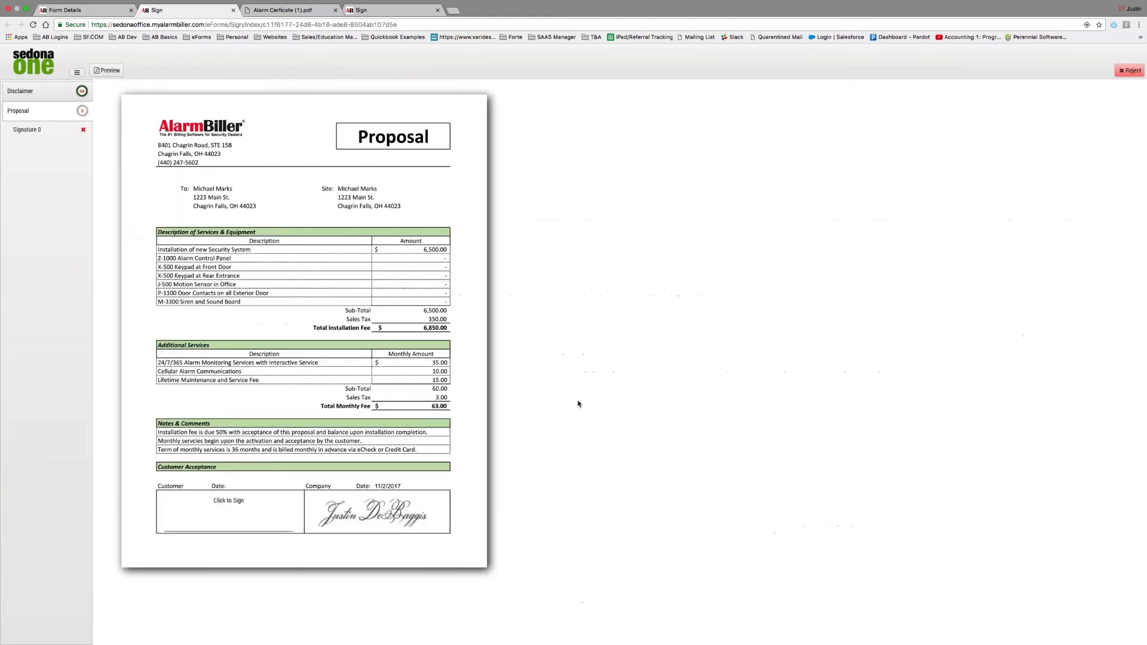
pyautogui.click(236, 504)
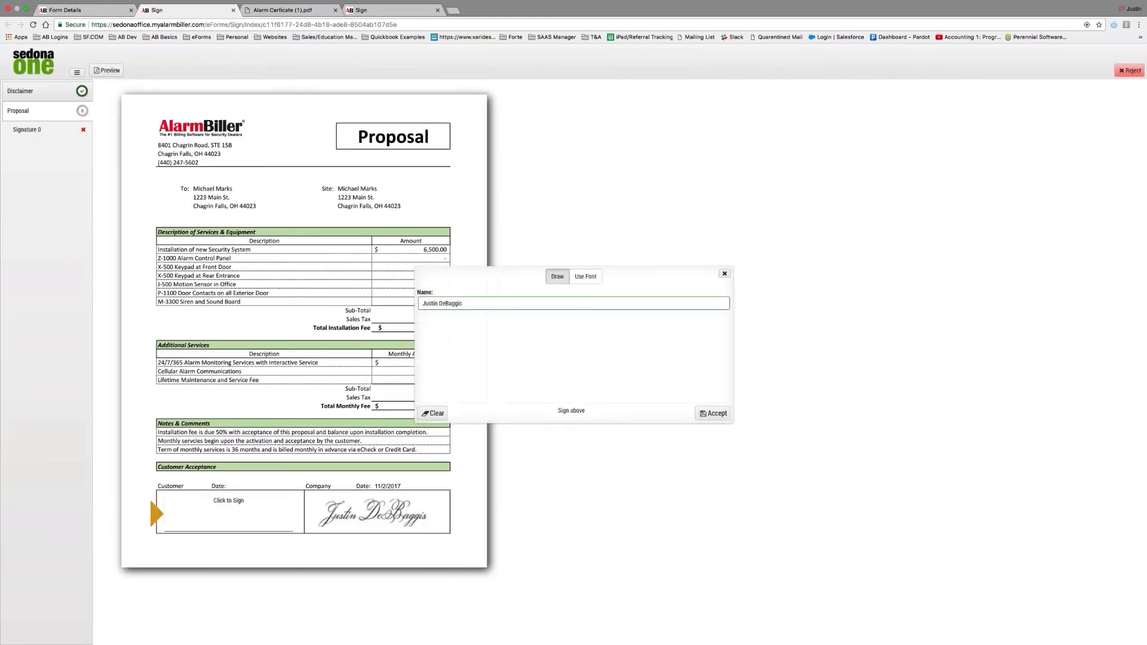
pyautogui.moveTo(560, 363)
pyautogui.mouseDown()
pyautogui.moveTo(533, 364)
pyautogui.moveTo(557, 328)
pyautogui.moveTo(668, 360)
pyautogui.mouseUp()
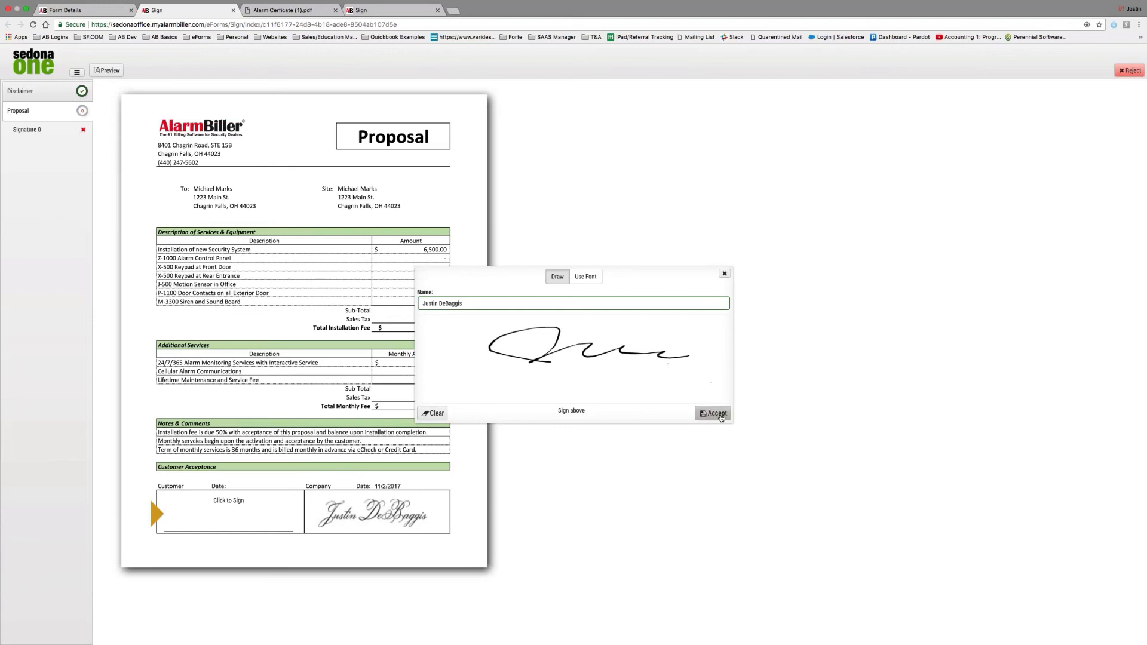
pyautogui.click(713, 413)
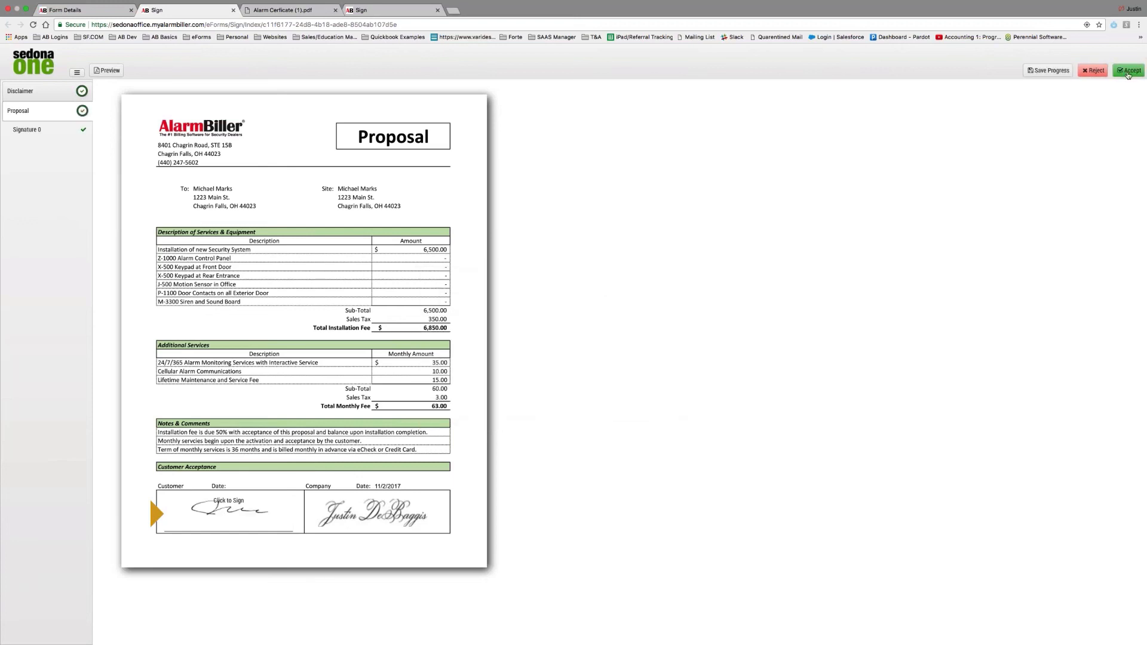
pyautogui.click(1128, 73)
pyautogui.click(607, 382)
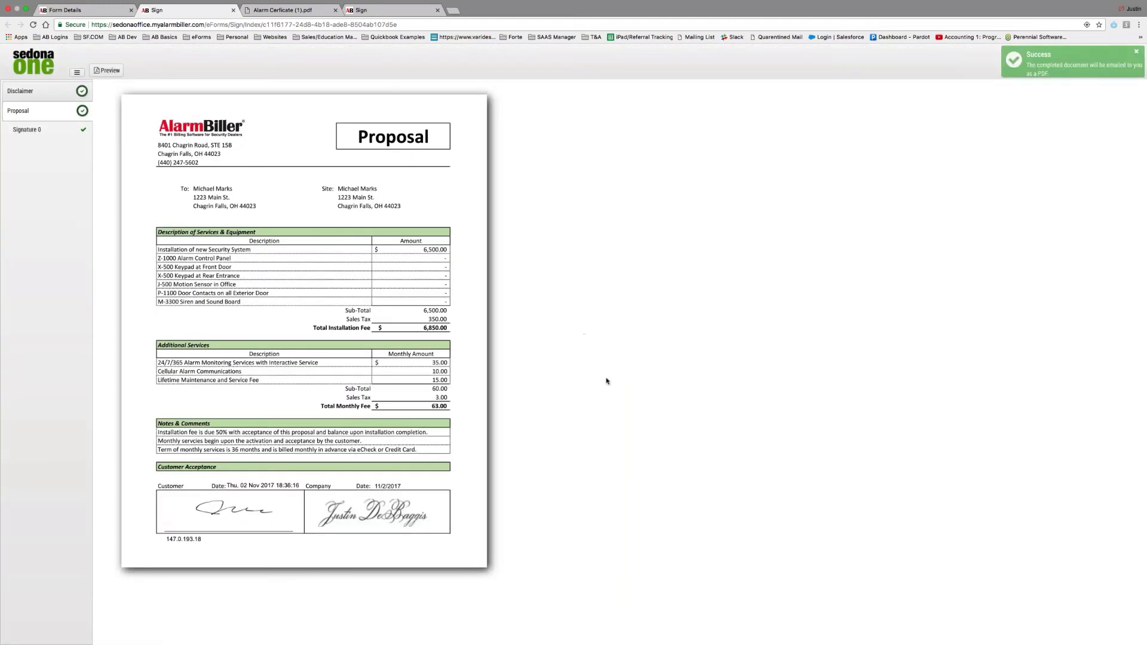